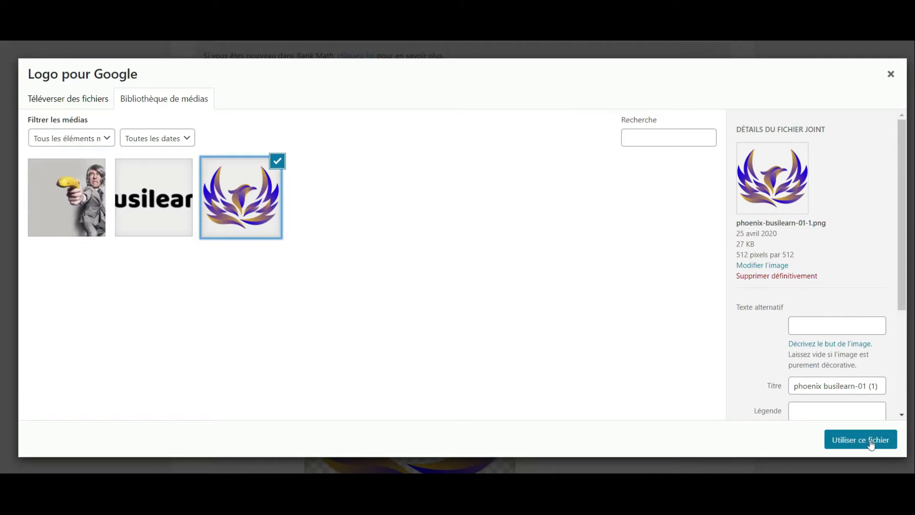
Step: Use phoenix-busilearn-01-1.png as the logo for Google and save the site information stage of the setup wizard
{"action": "left_click", "coordinate": [867, 440]}
{"action": "scroll", "coordinate": [778, 267], "scroll_direction": "down", "scroll_amount": 4}
{"action": "scroll", "coordinate": [779, 270], "scroll_direction": "down", "scroll_amount": 3}
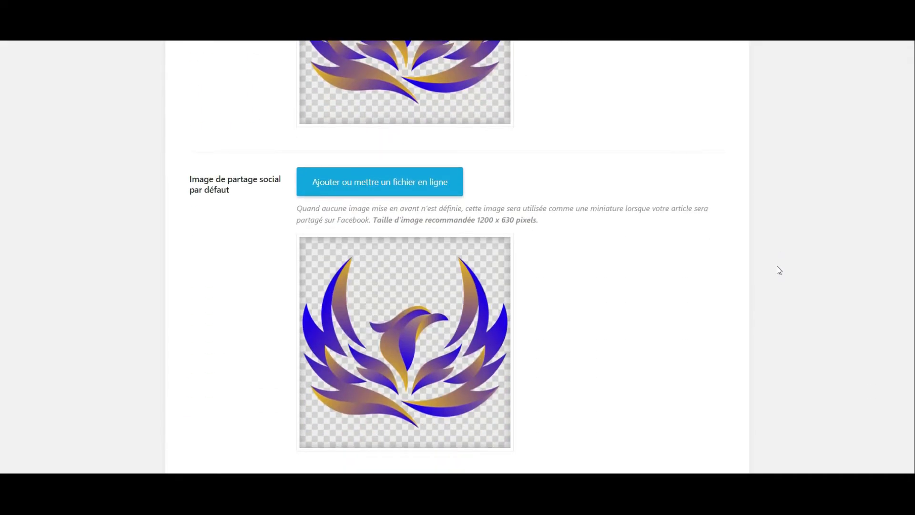
{"action": "scroll", "coordinate": [778, 268], "scroll_direction": "down", "scroll_amount": 4}
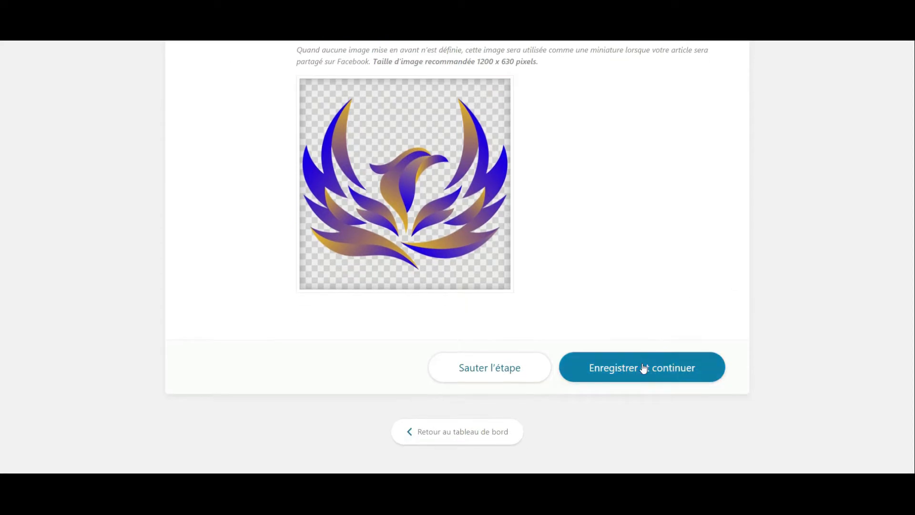
{"action": "left_click", "coordinate": [643, 368]}
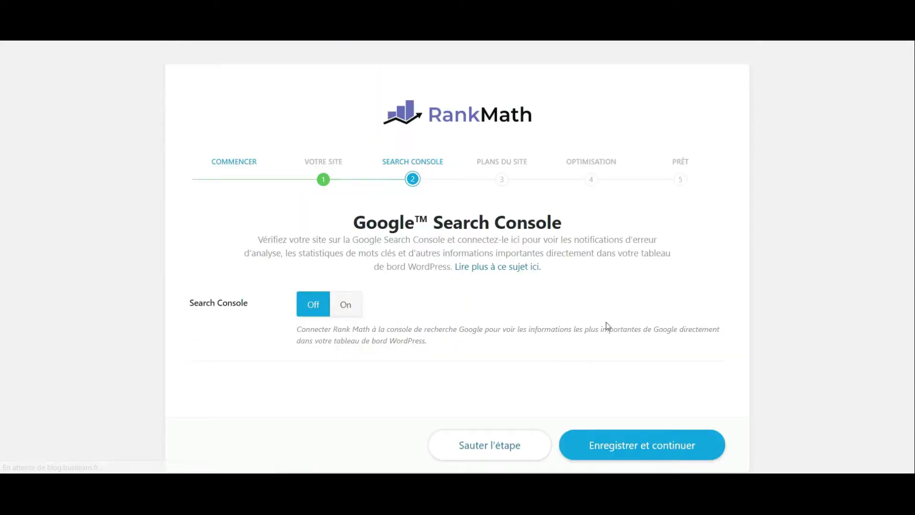
Step: Enable the Search Console connection and request the Google authorization code
{"action": "scroll", "coordinate": [606, 326], "scroll_direction": "down", "scroll_amount": 1}
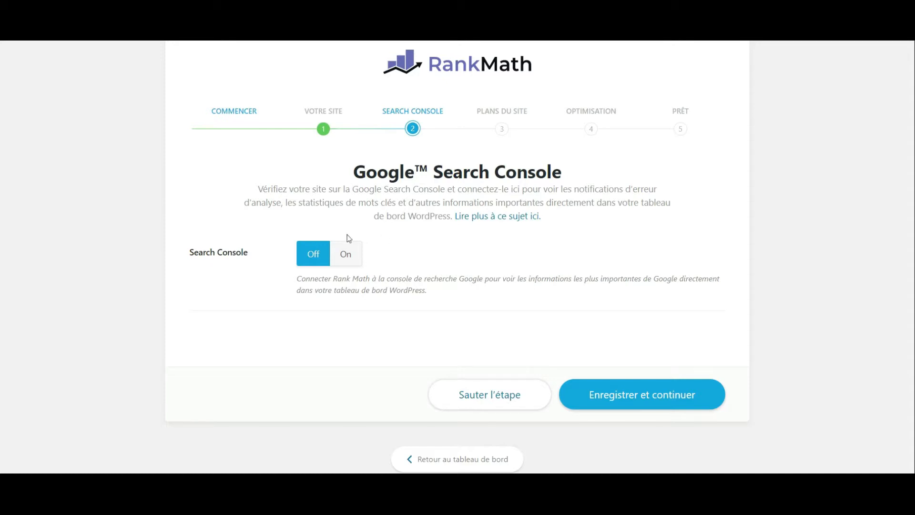
{"action": "left_click", "coordinate": [347, 255]}
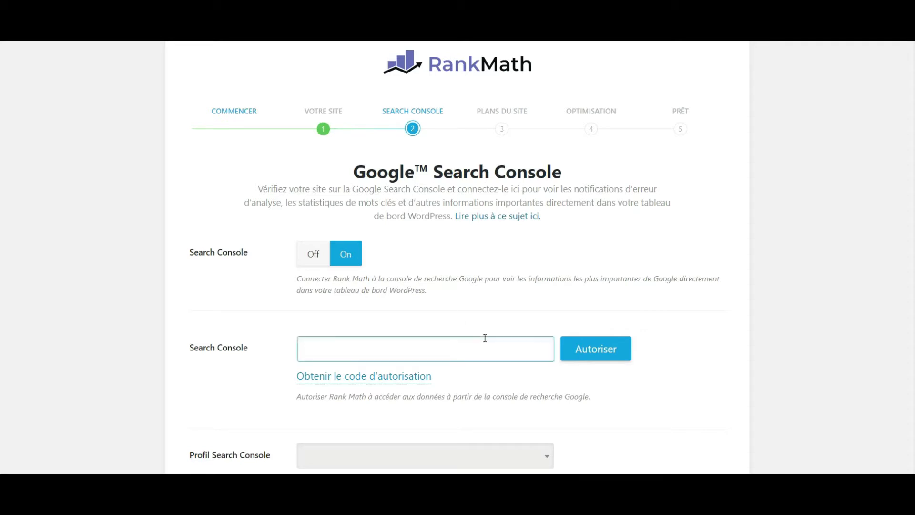
{"action": "scroll", "coordinate": [485, 337], "scroll_direction": "down", "scroll_amount": 2}
{"action": "left_click", "coordinate": [382, 283]}
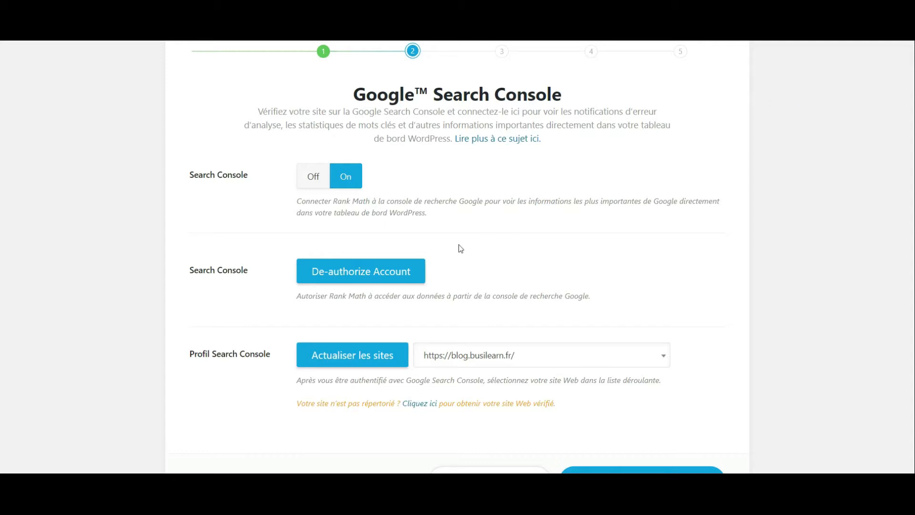
Step: Open the webmaster verification settings in a new tab from the hint about sites missing from the Search Console profile
{"action": "scroll", "coordinate": [231, 284], "scroll_direction": "down", "scroll_amount": 1}
{"action": "scroll", "coordinate": [248, 284], "scroll_direction": "down", "scroll_amount": 1}
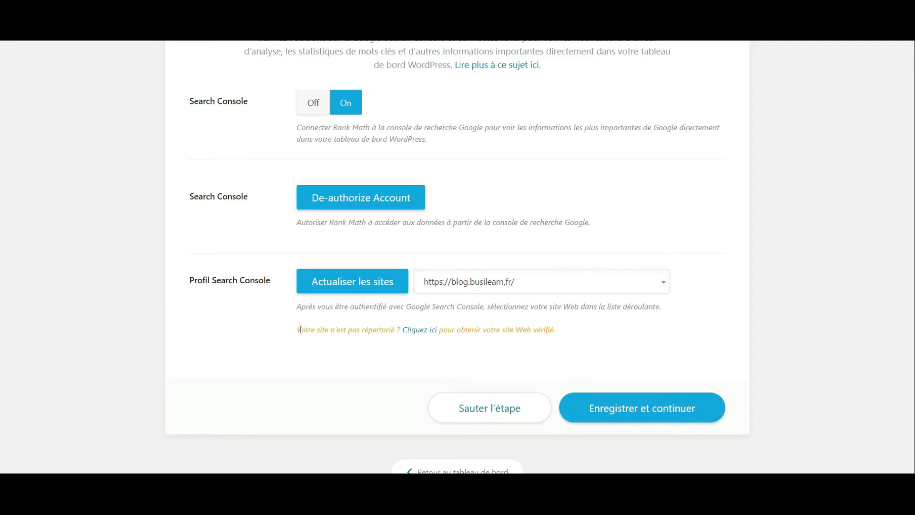
{"action": "left_click_drag", "start_coordinate": [300, 329], "coordinate": [360, 330]}
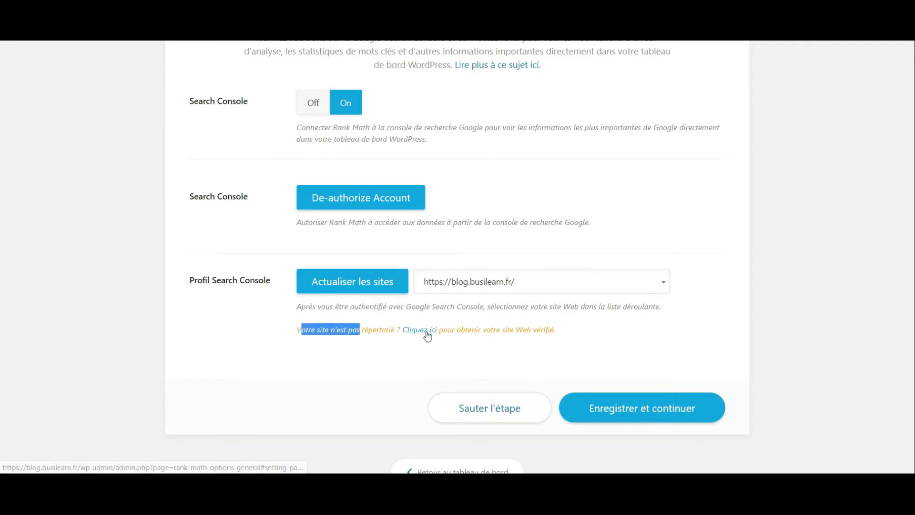
{"action": "right_click", "coordinate": [433, 334]}
{"action": "left_click", "coordinate": [503, 185]}
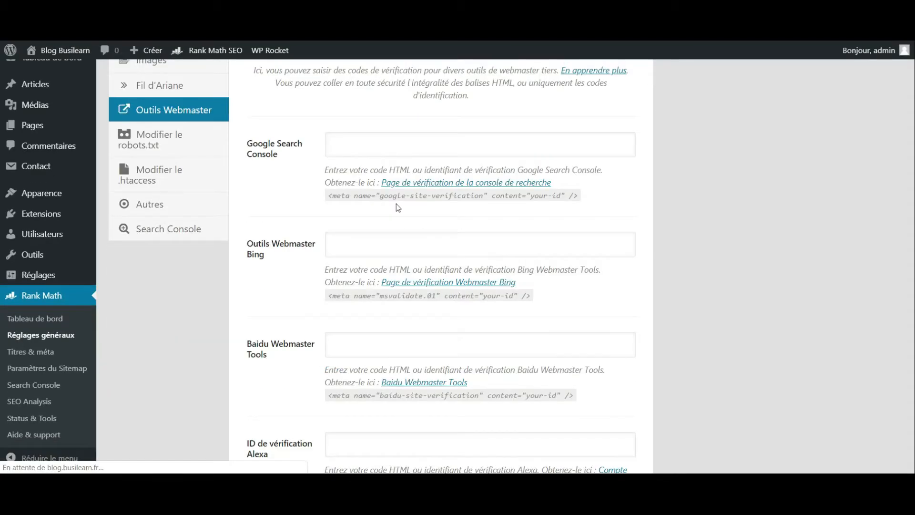
Step: Open Google's site verification page in a new tab and copy the HTML meta tag provided there
{"action": "left_click", "coordinate": [371, 173]}
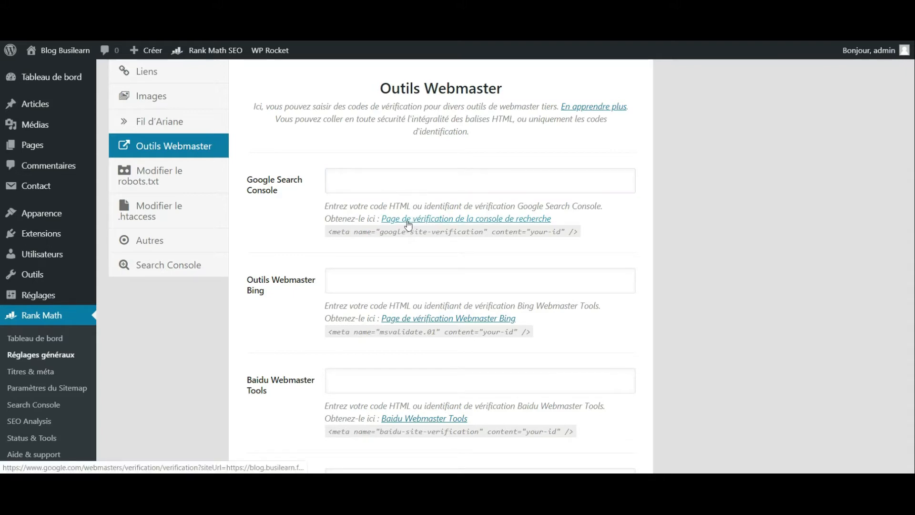
{"action": "right_click", "coordinate": [409, 224]}
{"action": "left_click", "coordinate": [439, 229]}
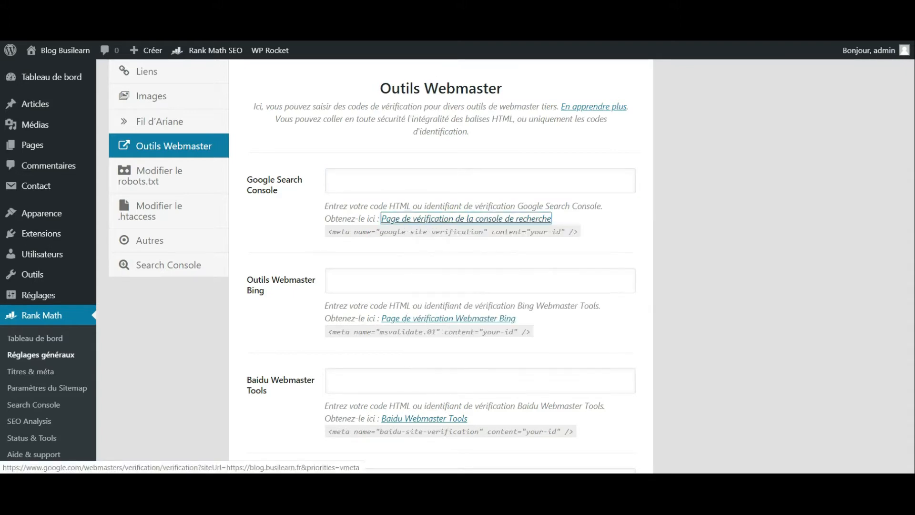
{"action": "key", "text": "ctrl+Tab"}
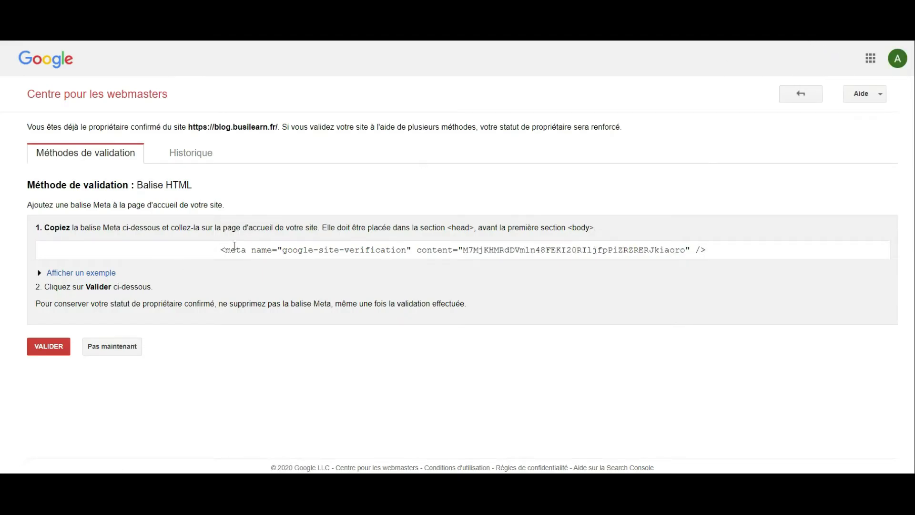
{"action": "triple_click", "coordinate": [272, 246]}
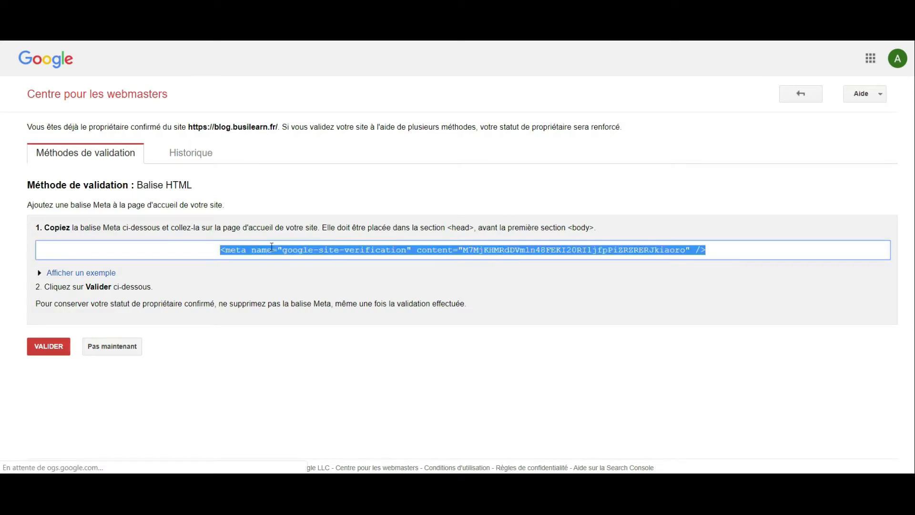
{"action": "key", "text": "ctrl+c"}
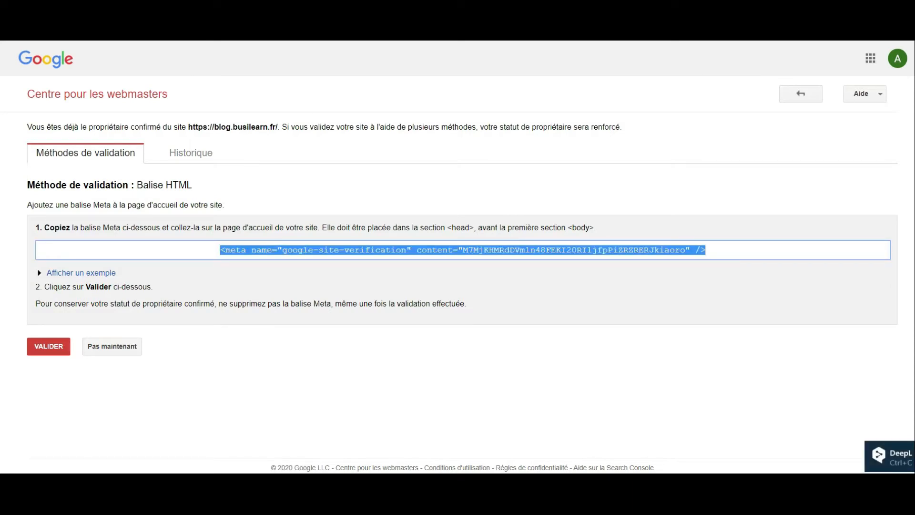
Step: Paste the copied verification tag as the Google Search Console code in Rank Math's webmaster tools and save the settings
{"action": "key", "text": "ctrl+shift+Tab"}
{"action": "left_click", "coordinate": [381, 184]}
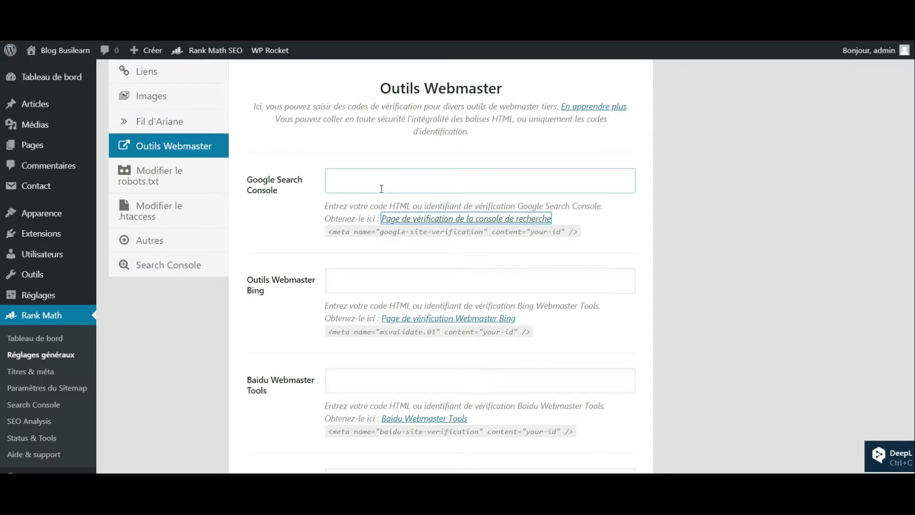
{"action": "key", "text": "ctrl+v"}
{"action": "scroll", "coordinate": [381, 184], "scroll_direction": "down", "scroll_amount": 10}
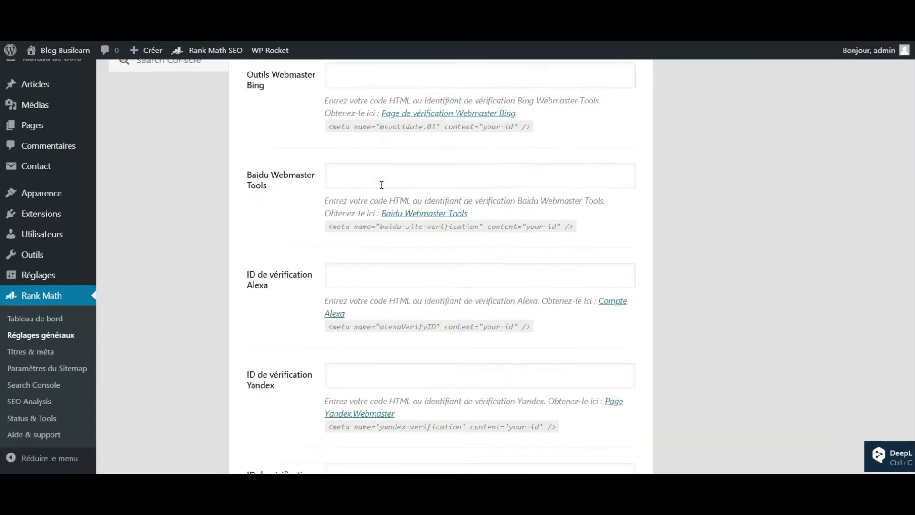
{"action": "left_click", "coordinate": [512, 407]}
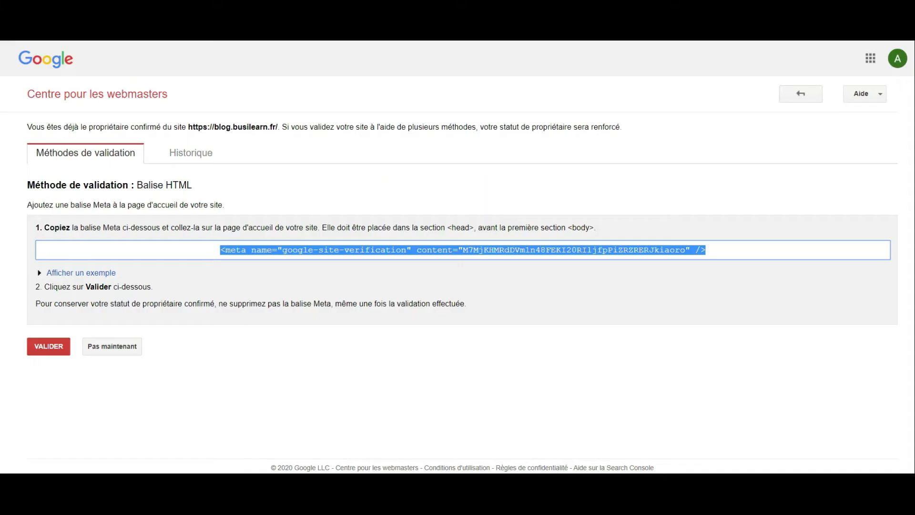
{"action": "left_click", "coordinate": [50, 347]}
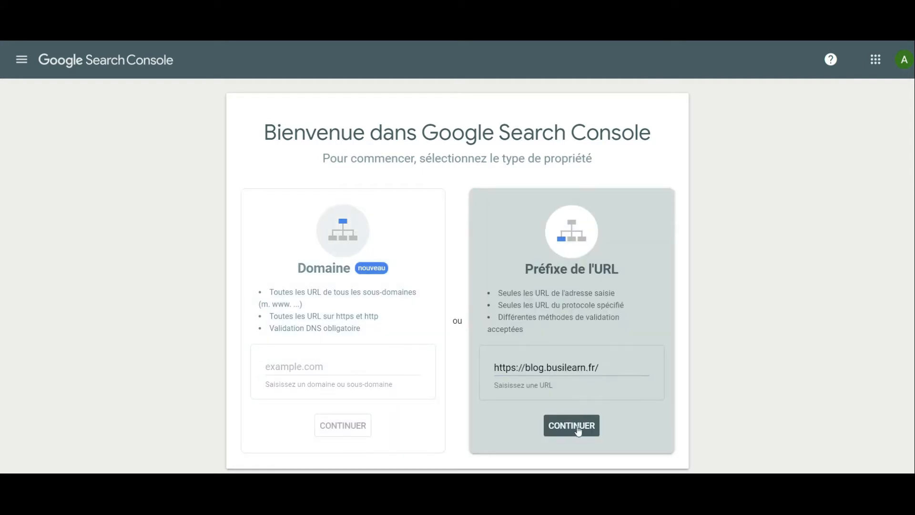
{"action": "left_click", "coordinate": [575, 426]}
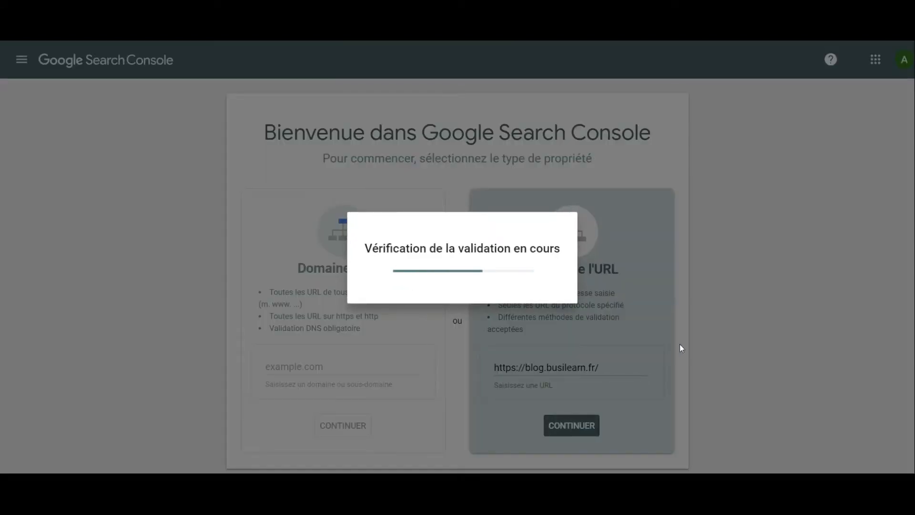
{"action": "left_click", "coordinate": [569, 330]}
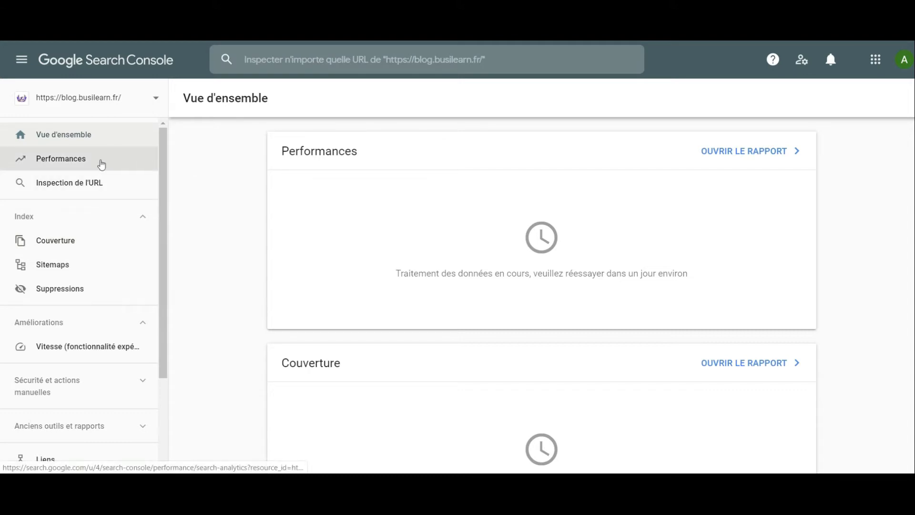
Step: Review the Performance and Coverage reports of the blog's property, dismissing the Coverage introduction
{"action": "left_click", "coordinate": [102, 164]}
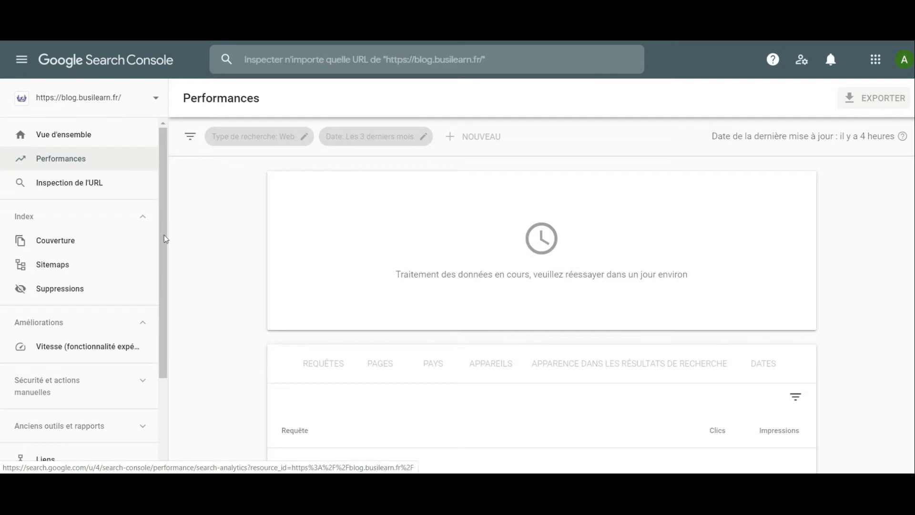
{"action": "left_click", "coordinate": [82, 241]}
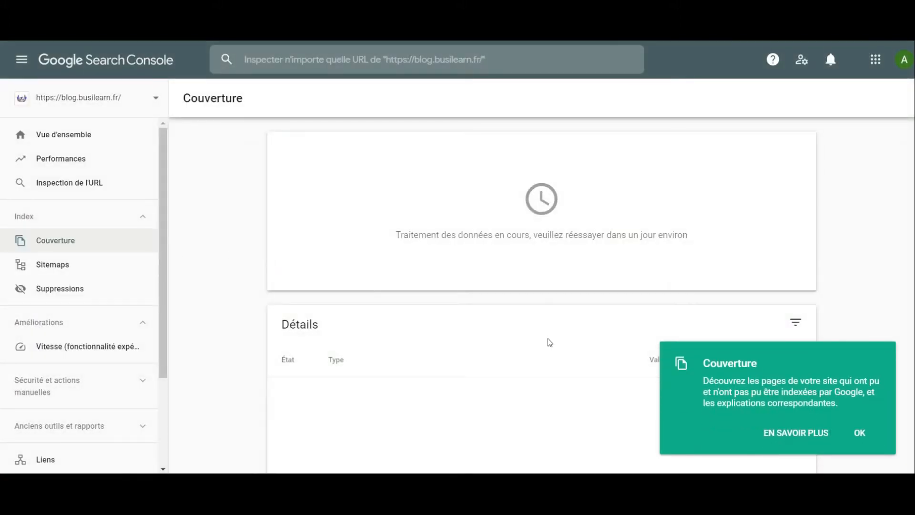
{"action": "left_click", "coordinate": [859, 437]}
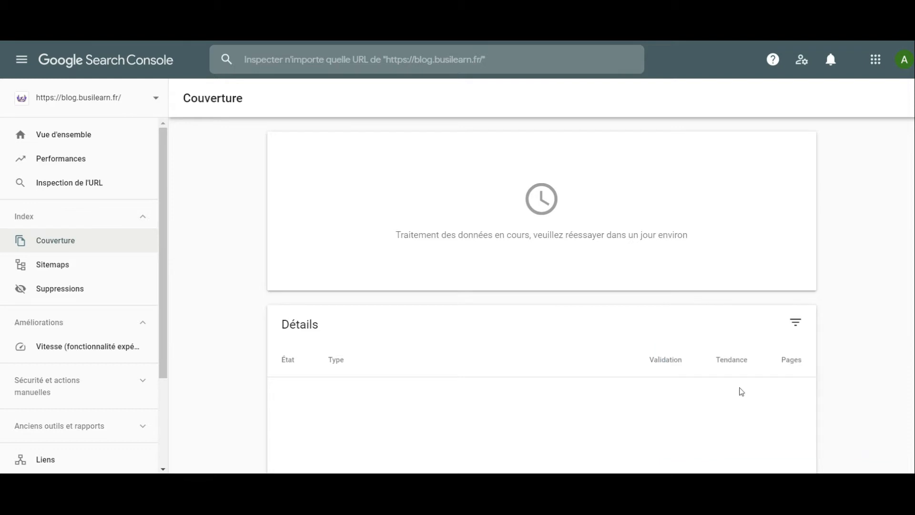
Step: Delete the submitted sitemap /sitemap_index.xml from the Search Console property
{"action": "left_click", "coordinate": [91, 269]}
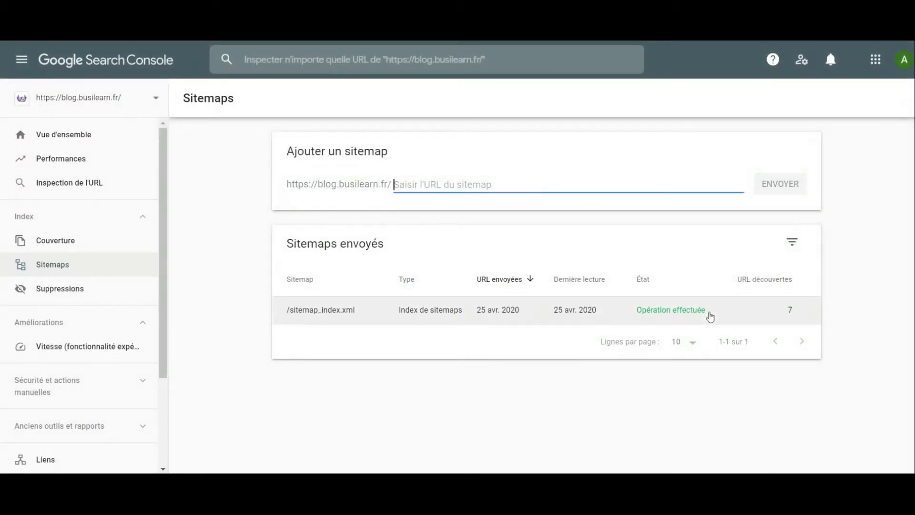
{"action": "left_click", "coordinate": [718, 313]}
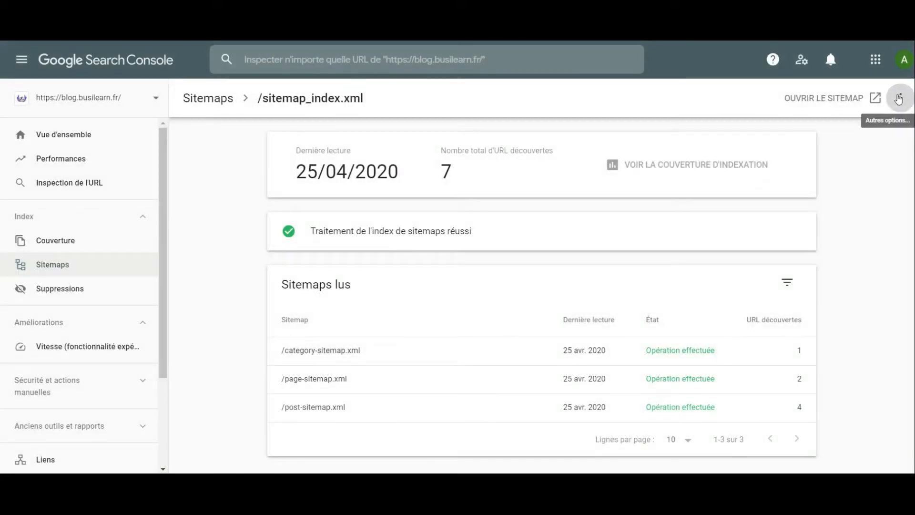
{"action": "left_click", "coordinate": [899, 99]}
{"action": "left_click", "coordinate": [875, 134]}
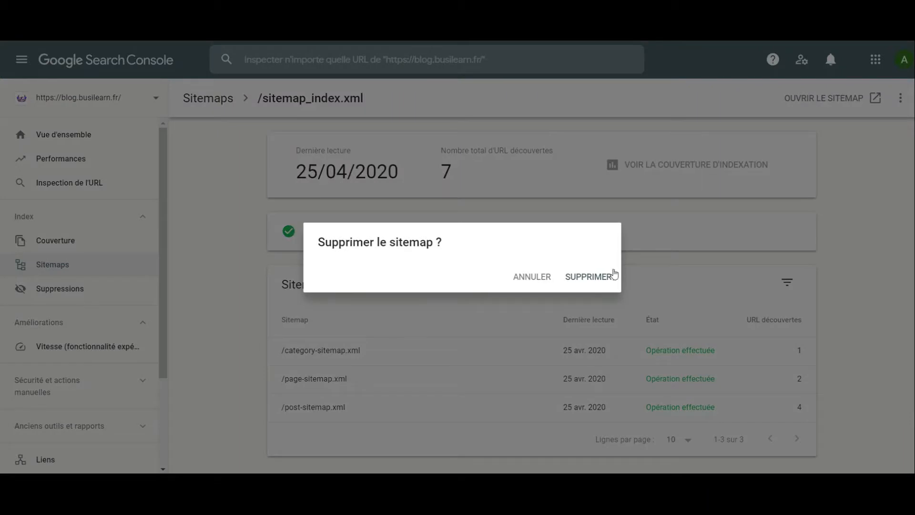
{"action": "left_click", "coordinate": [606, 277]}
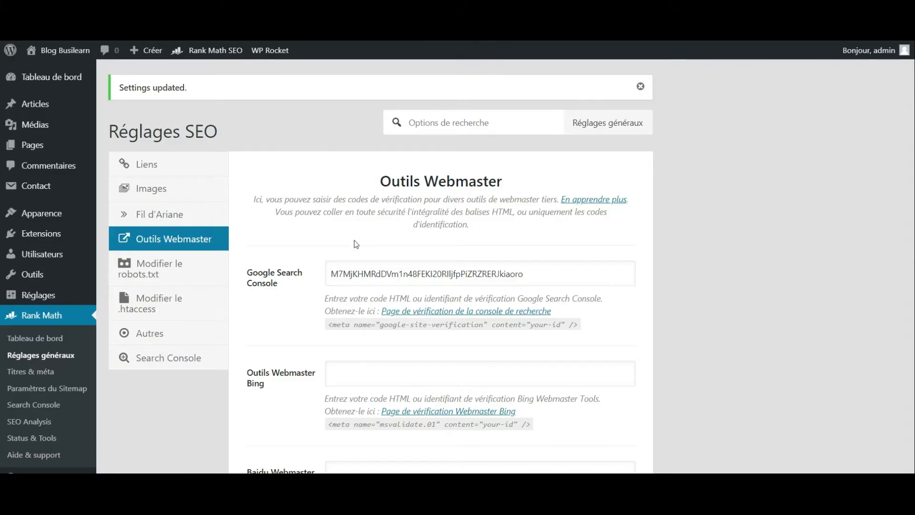
{"action": "scroll", "coordinate": [354, 241], "scroll_direction": "down", "scroll_amount": 1}
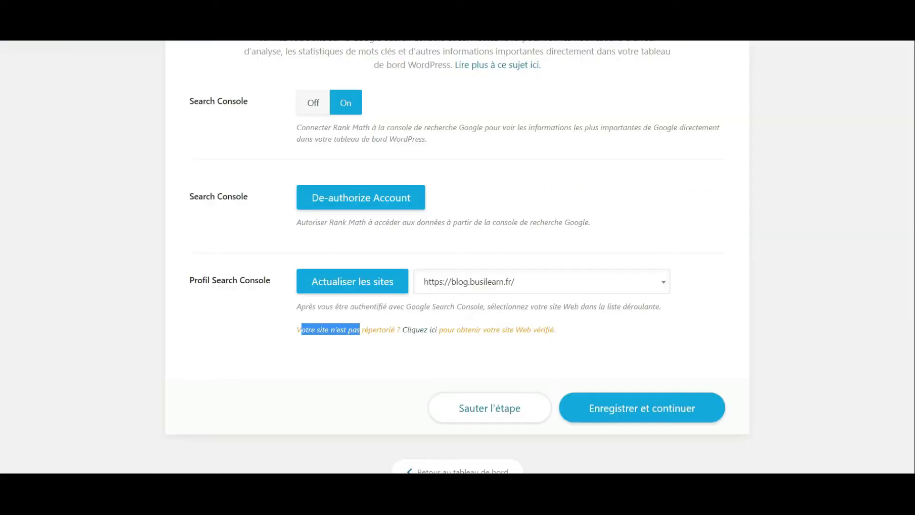
{"action": "scroll", "coordinate": [520, 180], "scroll_direction": "up", "scroll_amount": 2}
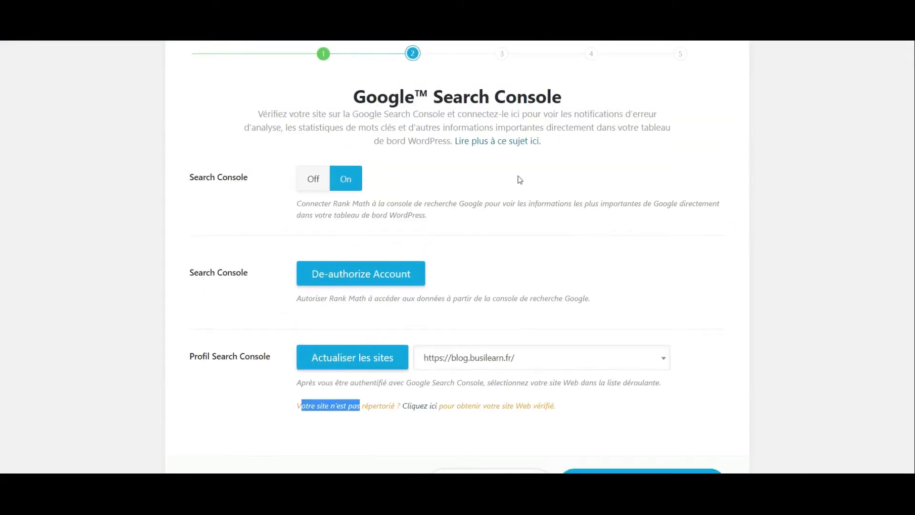
{"action": "scroll", "coordinate": [520, 180], "scroll_direction": "down", "scroll_amount": 1}
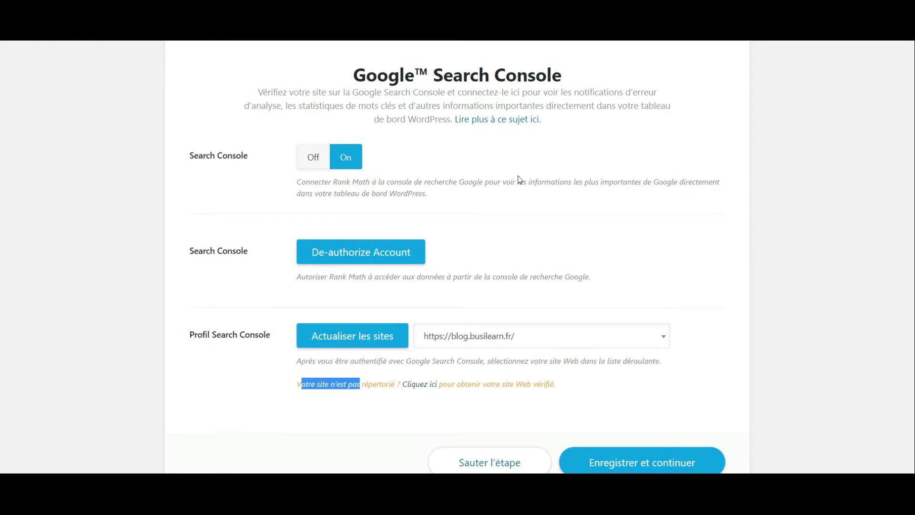
{"action": "scroll", "coordinate": [520, 179], "scroll_direction": "down", "scroll_amount": 2}
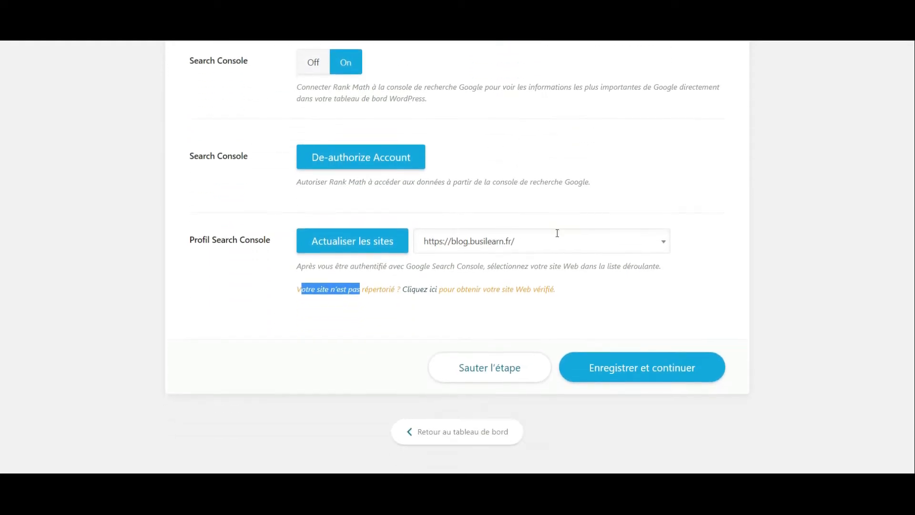
{"action": "left_click", "coordinate": [612, 368]}
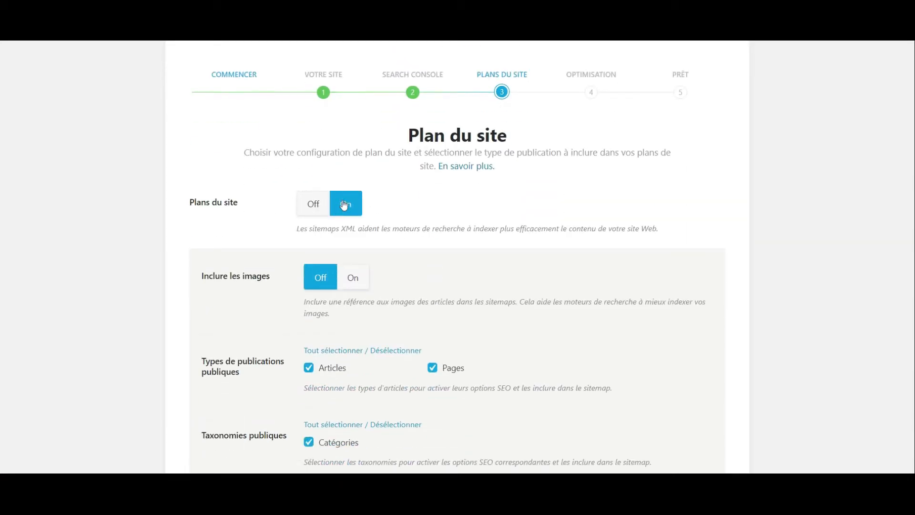
Step: Turn on image inclusion in the sitemap, keeping Articles, Pages and Catégories selected
{"action": "scroll", "coordinate": [345, 214], "scroll_direction": "down", "scroll_amount": 1}
{"action": "left_click", "coordinate": [352, 240]}
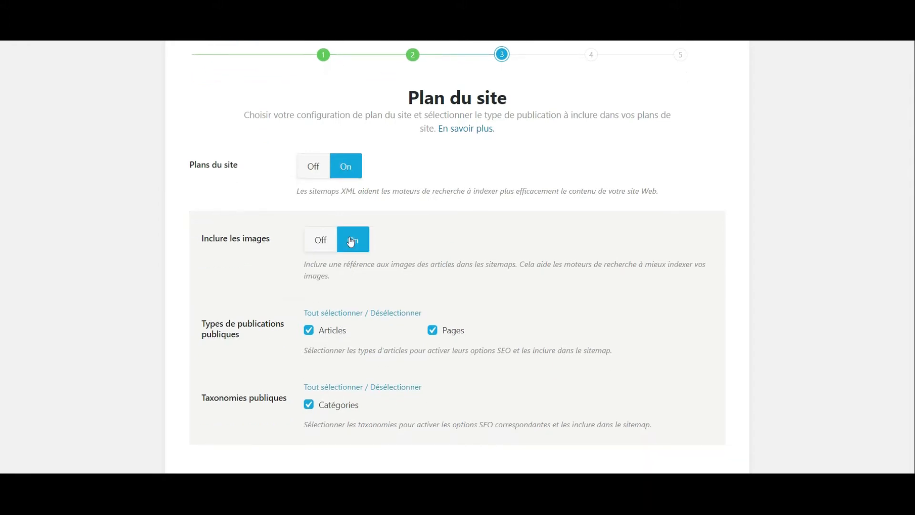
{"action": "scroll", "coordinate": [351, 241], "scroll_direction": "down", "scroll_amount": 2}
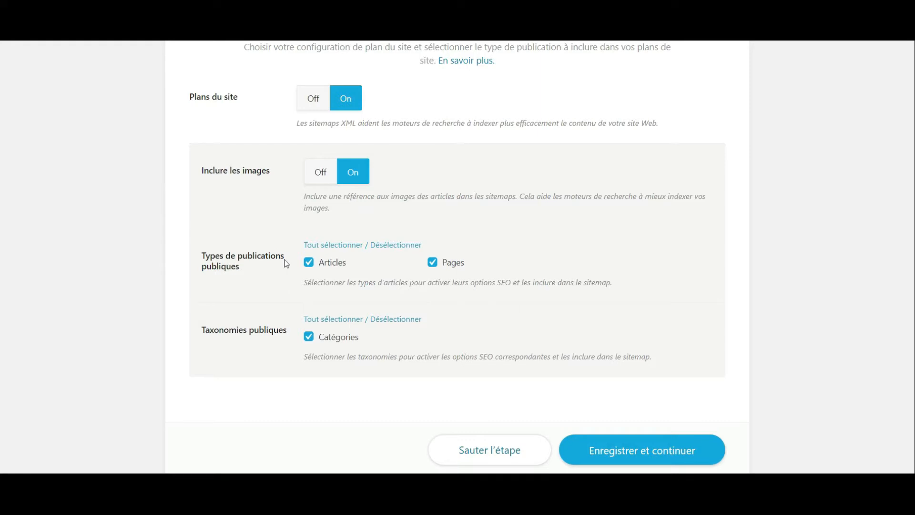
{"action": "scroll", "coordinate": [286, 263], "scroll_direction": "down", "scroll_amount": 1}
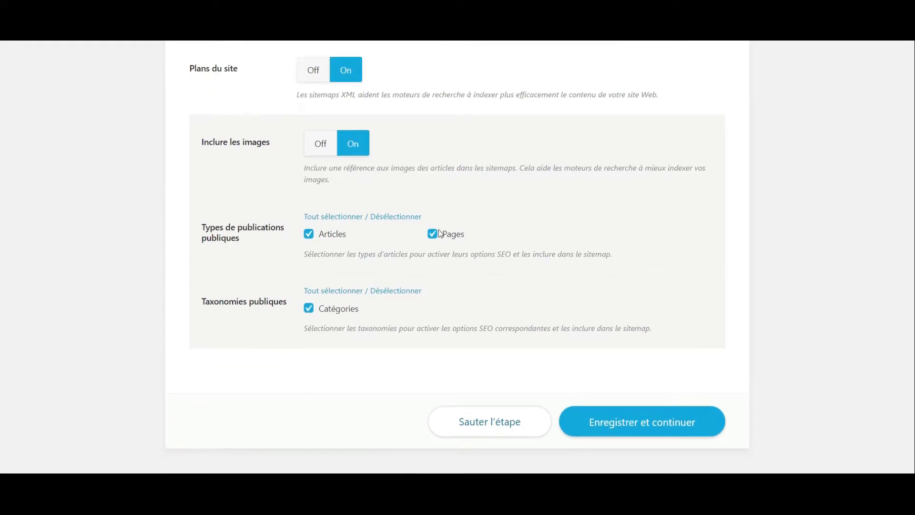
Step: Save the wizard's sitemap stage and continue to the SEO adjustments
{"action": "scroll", "coordinate": [391, 245], "scroll_direction": "down", "scroll_amount": 1}
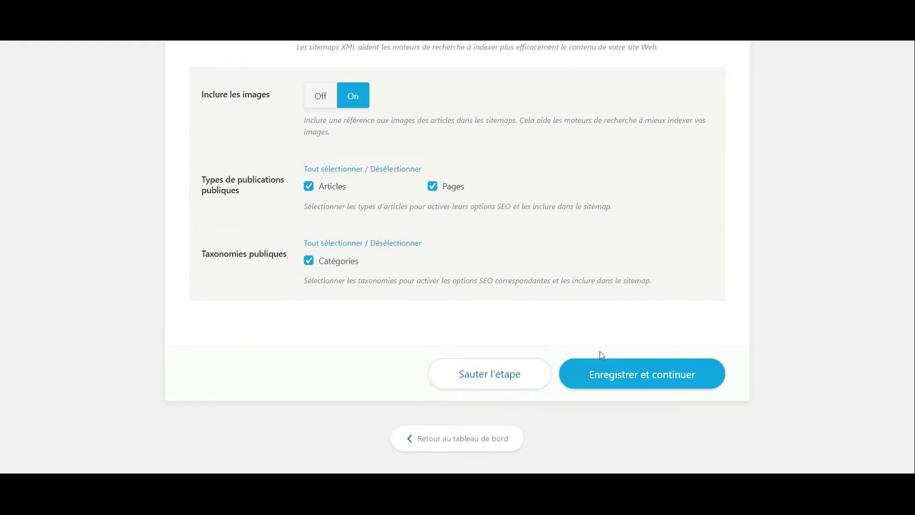
{"action": "left_click", "coordinate": [612, 379]}
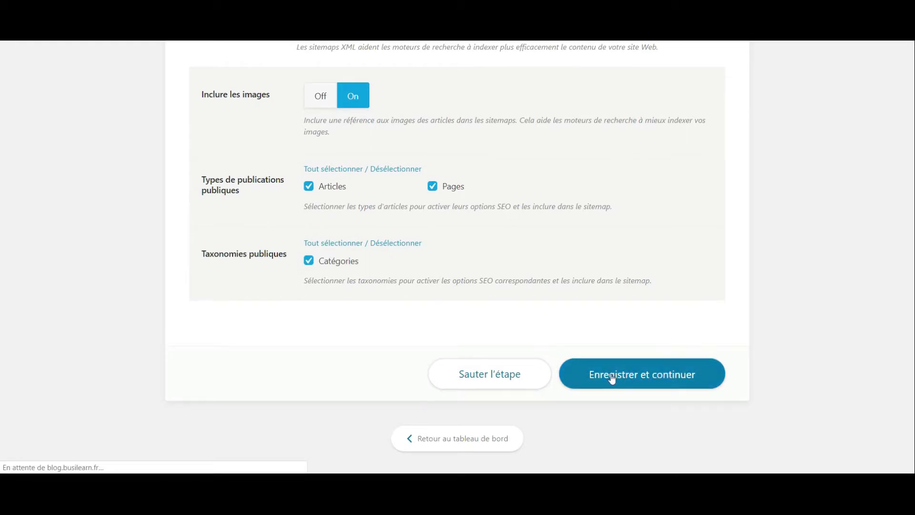
Step: Turn on Noindex for empty category and tag archives, and save the Ajustements SEO stage
{"action": "scroll", "coordinate": [612, 379], "scroll_direction": "down", "scroll_amount": 1}
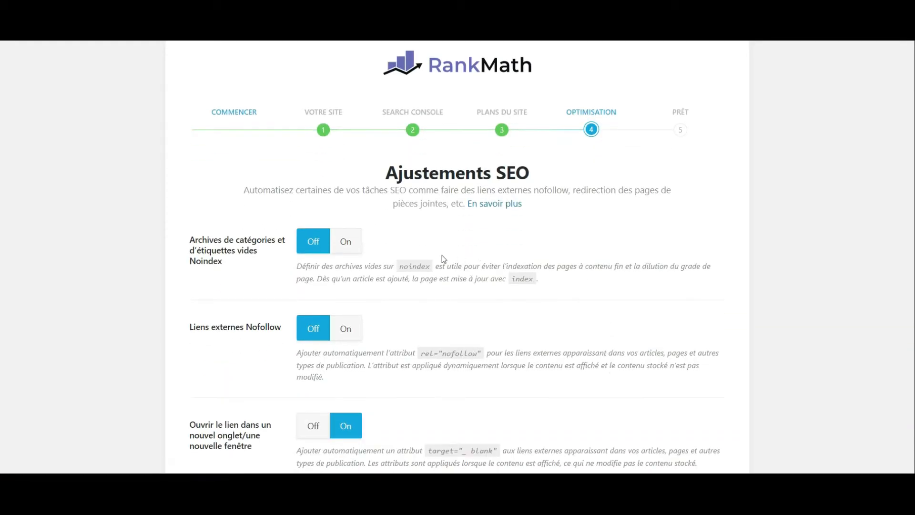
{"action": "left_click", "coordinate": [339, 243]}
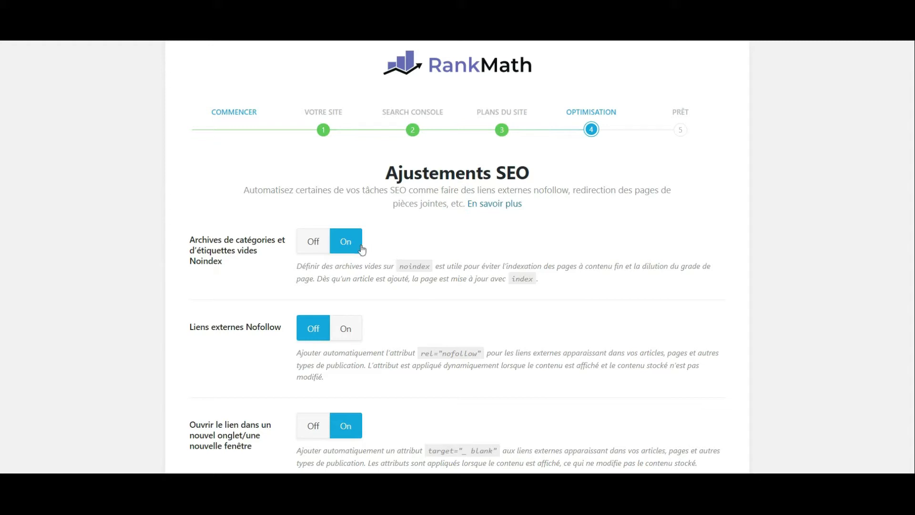
{"action": "scroll", "coordinate": [362, 250], "scroll_direction": "down", "scroll_amount": 1}
{"action": "scroll", "coordinate": [362, 249], "scroll_direction": "down", "scroll_amount": 1}
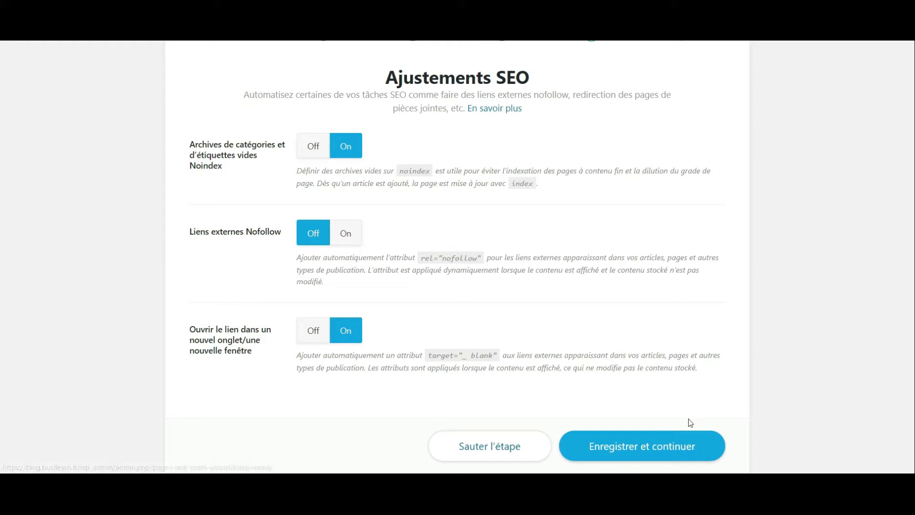
{"action": "left_click", "coordinate": [636, 446]}
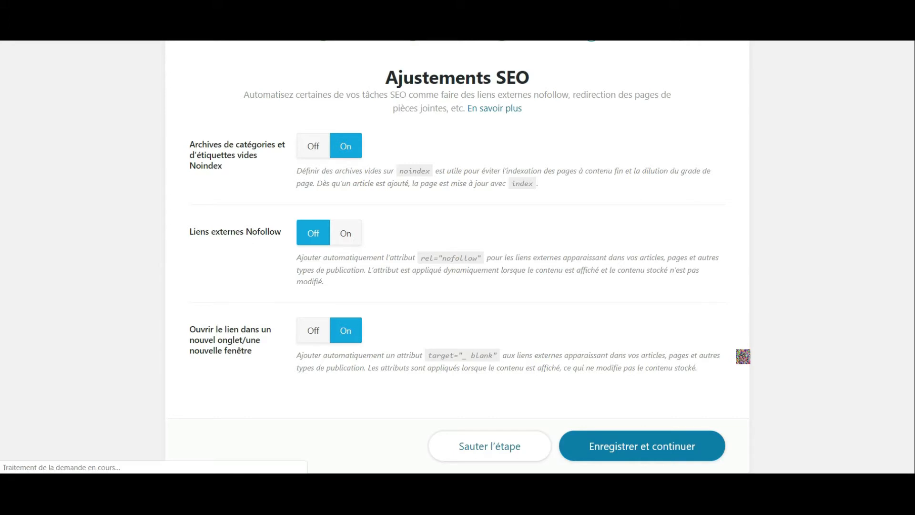
Step: Proceed from the wizard's completion page to the advanced options configuration
{"action": "scroll", "coordinate": [585, 375], "scroll_direction": "down", "scroll_amount": 3}
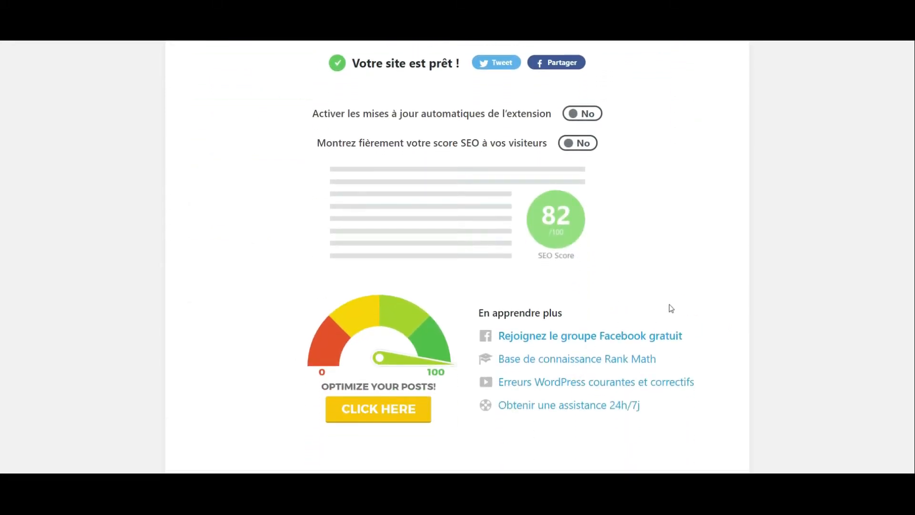
{"action": "scroll", "coordinate": [670, 309], "scroll_direction": "up", "scroll_amount": 1}
{"action": "scroll", "coordinate": [669, 308], "scroll_direction": "down", "scroll_amount": 3}
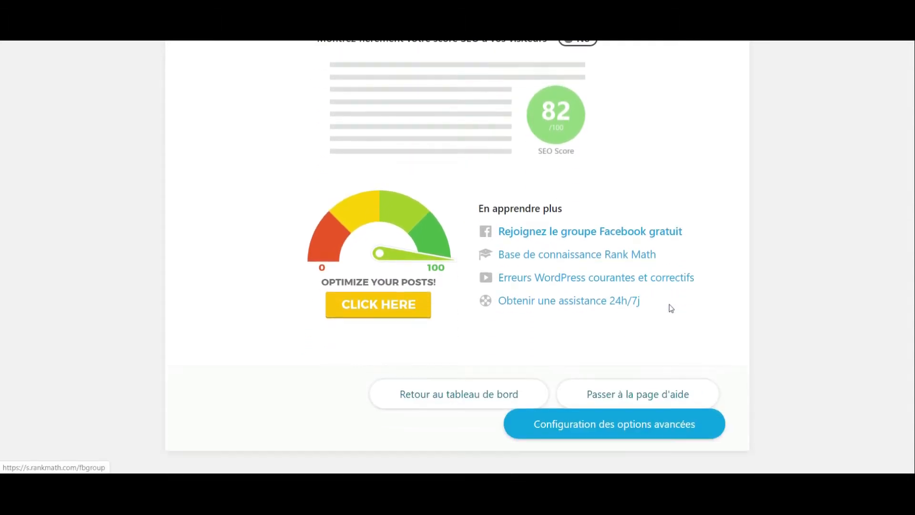
{"action": "right_click", "coordinate": [601, 430]}
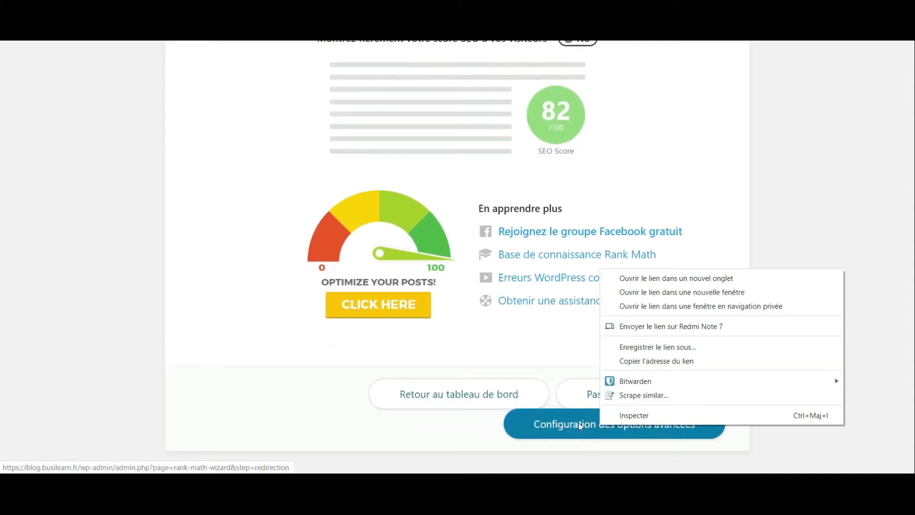
{"action": "left_click", "coordinate": [579, 423]}
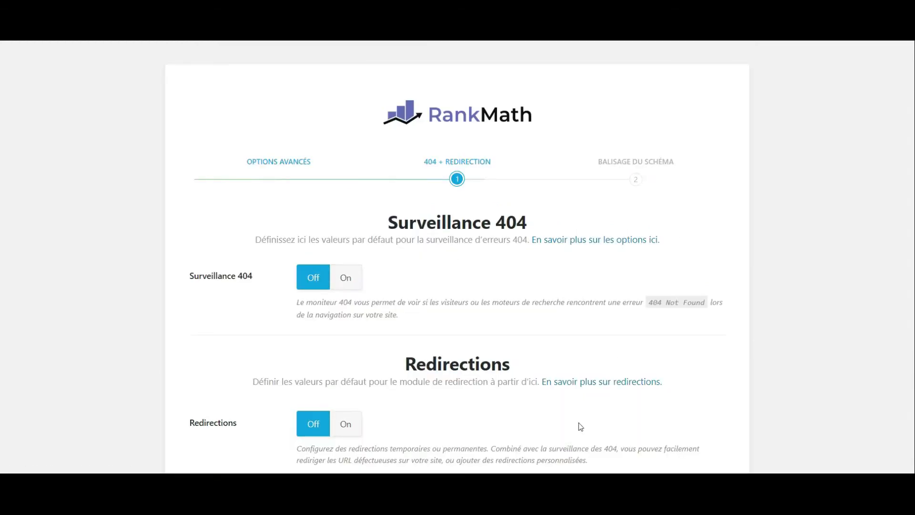
Step: Turn on Surveillance 404 and Redirections, and save this stage of the advanced options
{"action": "left_click", "coordinate": [348, 284]}
{"action": "scroll", "coordinate": [346, 281], "scroll_direction": "down", "scroll_amount": 2}
{"action": "left_click", "coordinate": [342, 362]}
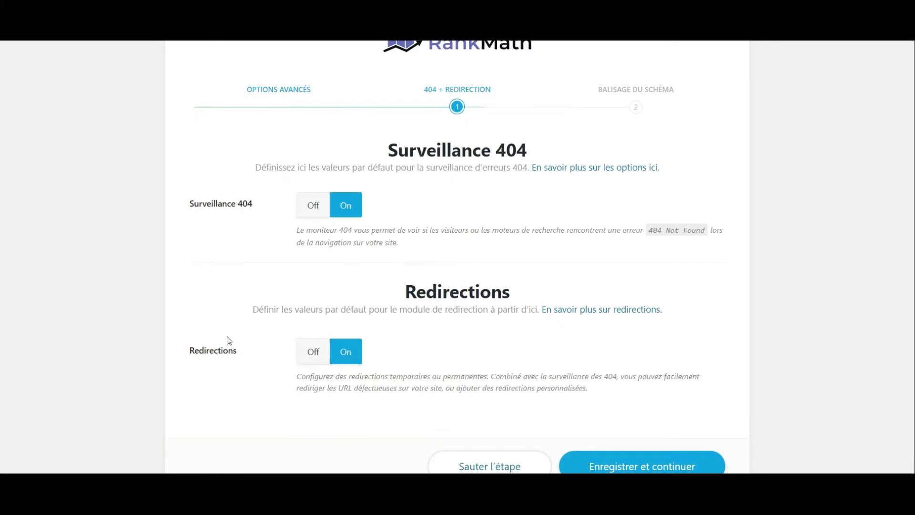
{"action": "scroll", "coordinate": [381, 360], "scroll_direction": "down", "scroll_amount": 2}
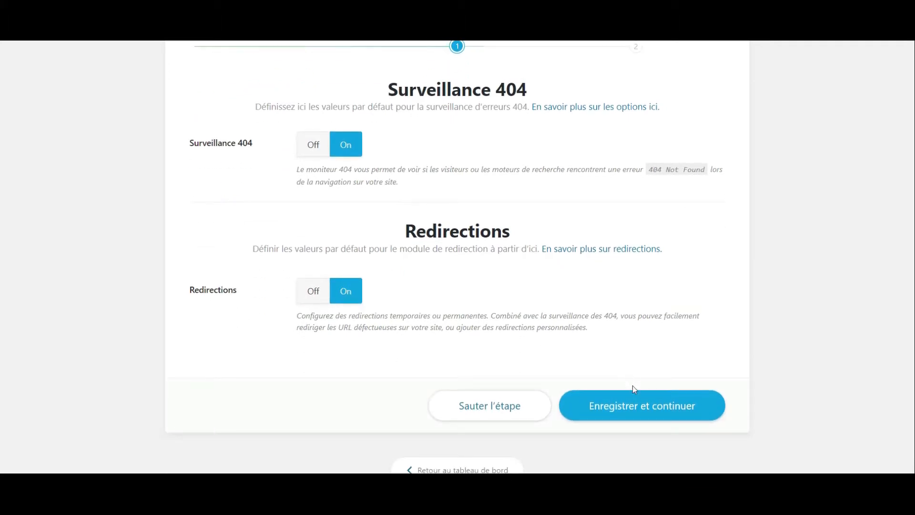
{"action": "left_click", "coordinate": [637, 405]}
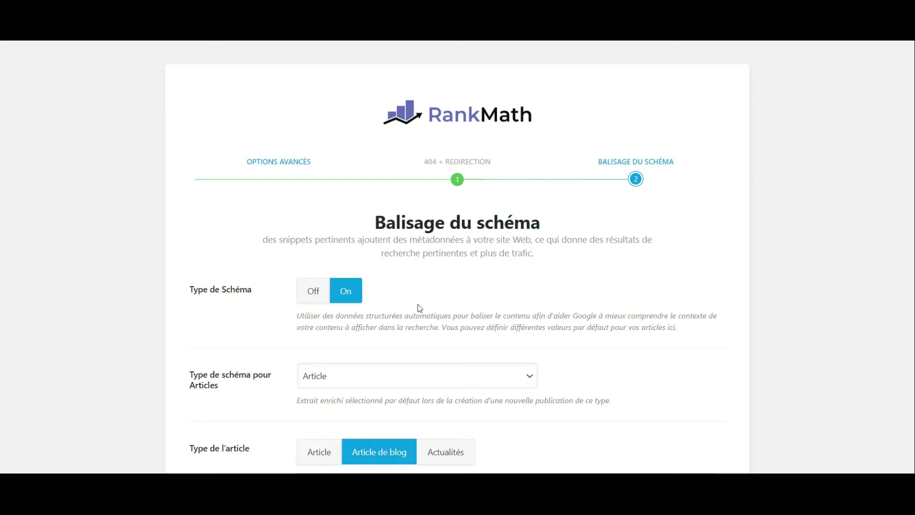
Step: Review the Balisage du schéma options and examine the rich snippets in the Google results for "recette gateau au chocolat"
{"action": "scroll", "coordinate": [418, 308], "scroll_direction": "down", "scroll_amount": 1}
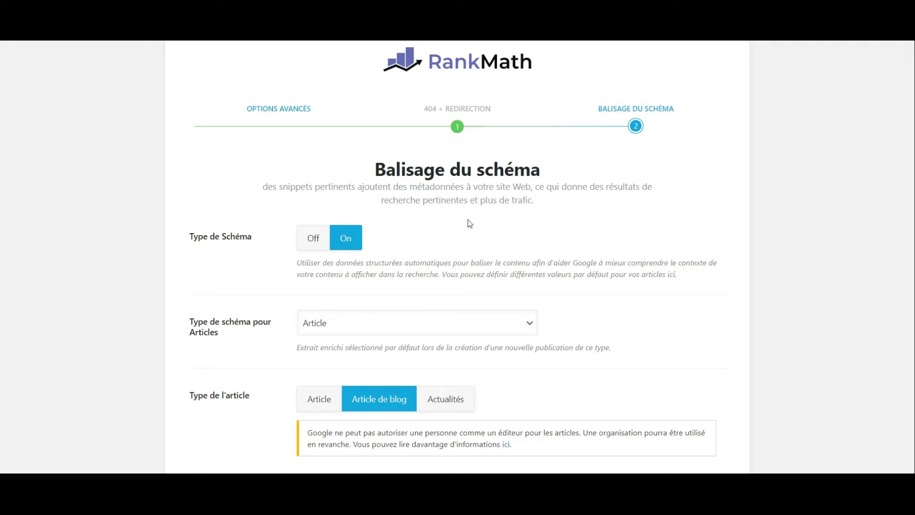
{"action": "scroll", "coordinate": [470, 223], "scroll_direction": "down", "scroll_amount": 1}
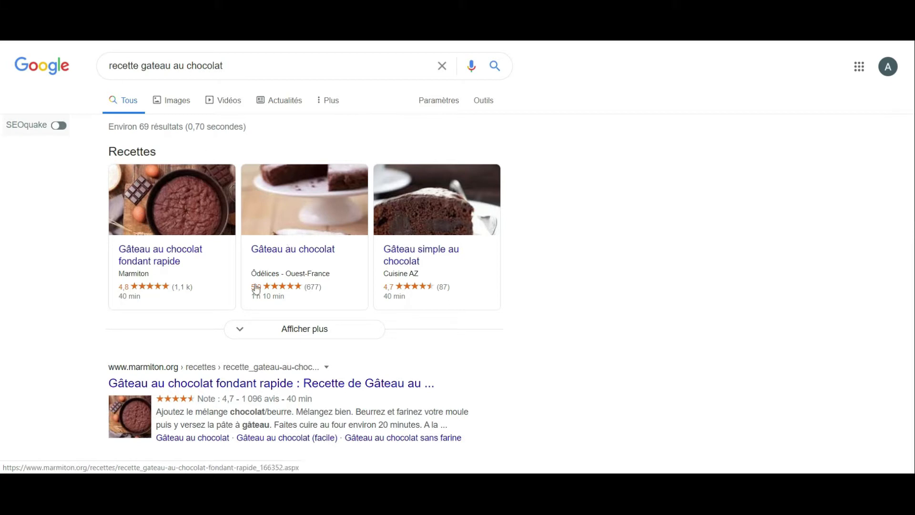
{"action": "scroll", "coordinate": [302, 247], "scroll_direction": "down", "scroll_amount": 2}
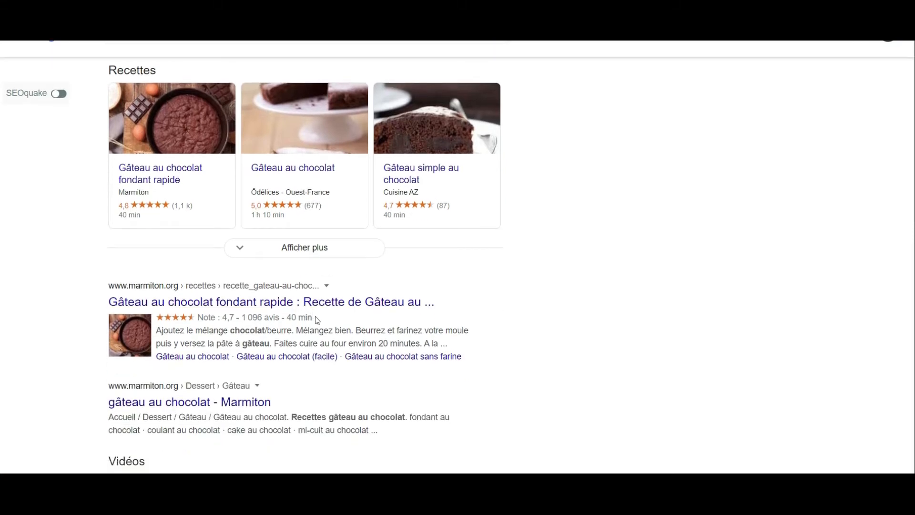
{"action": "left_click_drag", "start_coordinate": [316, 317], "coordinate": [243, 315]}
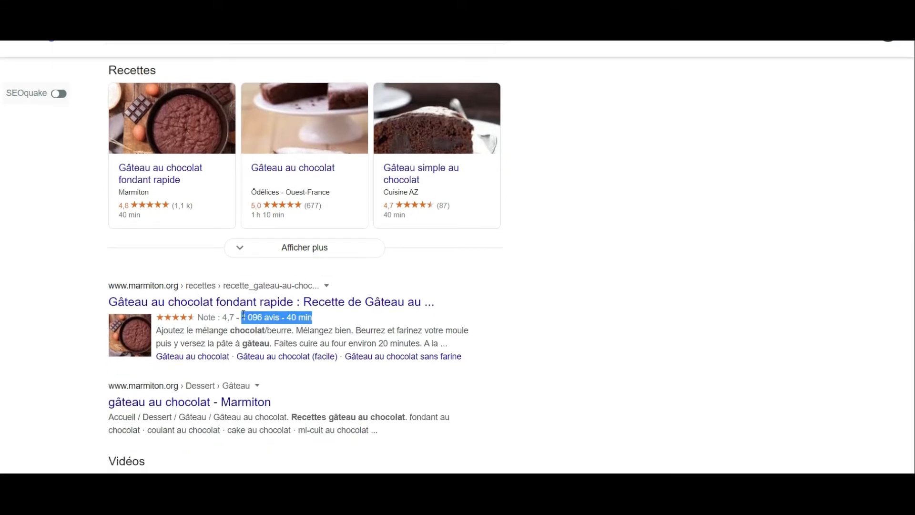
{"action": "left_click", "coordinate": [332, 328]}
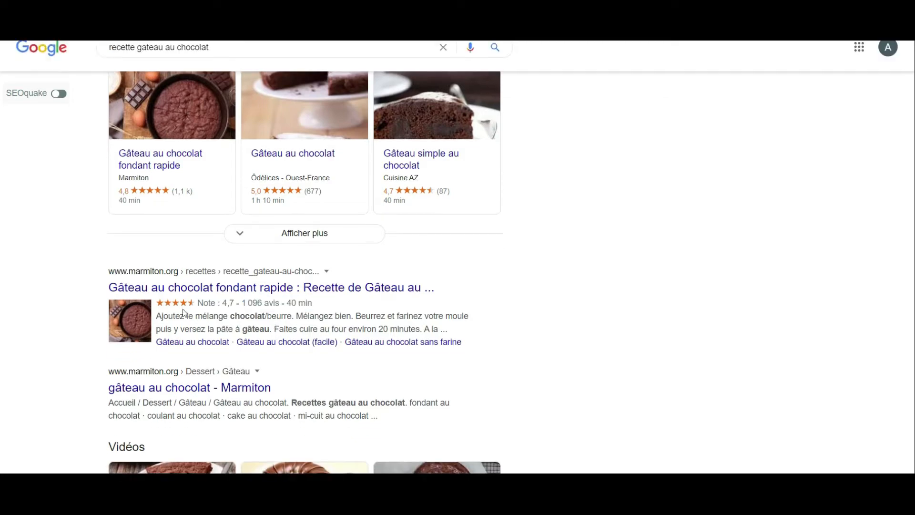
{"action": "scroll", "coordinate": [237, 301], "scroll_direction": "down", "scroll_amount": 10}
{"action": "scroll", "coordinate": [237, 301], "scroll_direction": "down", "scroll_amount": 7}
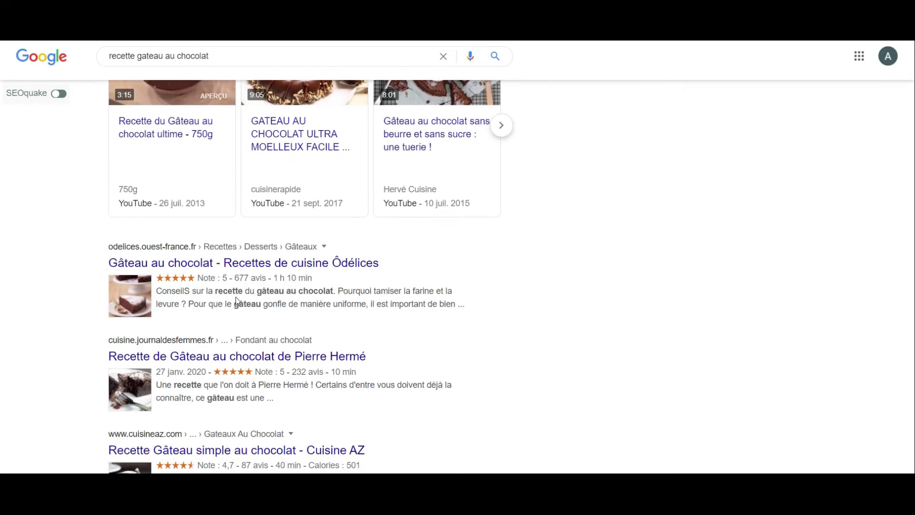
{"action": "scroll", "coordinate": [237, 302], "scroll_direction": "up", "scroll_amount": 15}
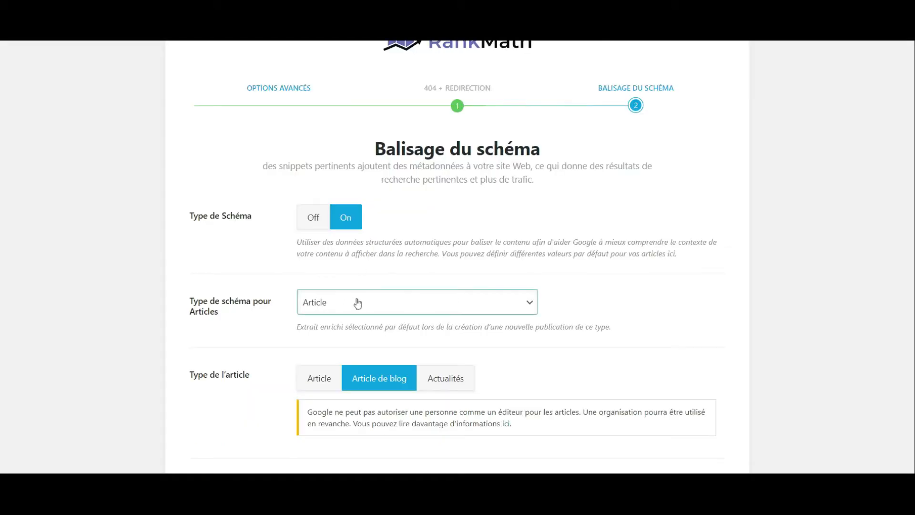
Step: Try Recette as the schema type for Articles, and set it back to Article
{"action": "left_click", "coordinate": [358, 303]}
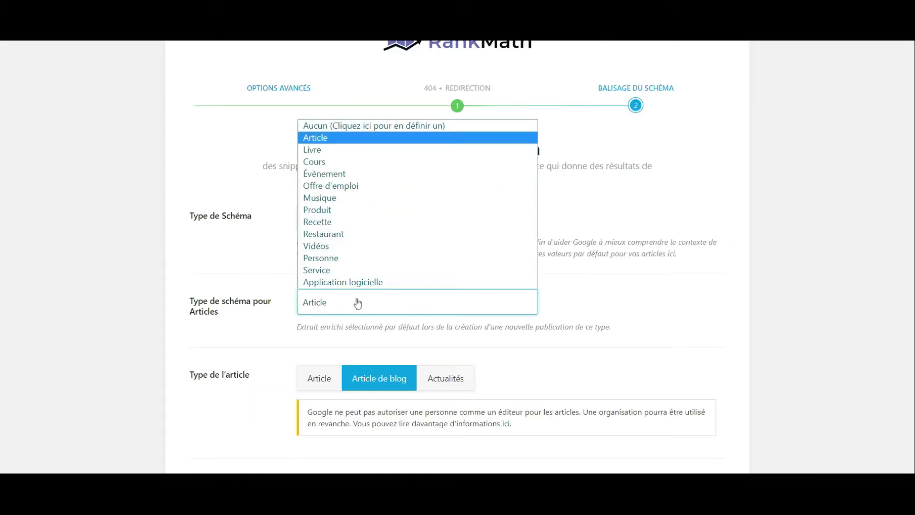
{"action": "left_click", "coordinate": [371, 221]}
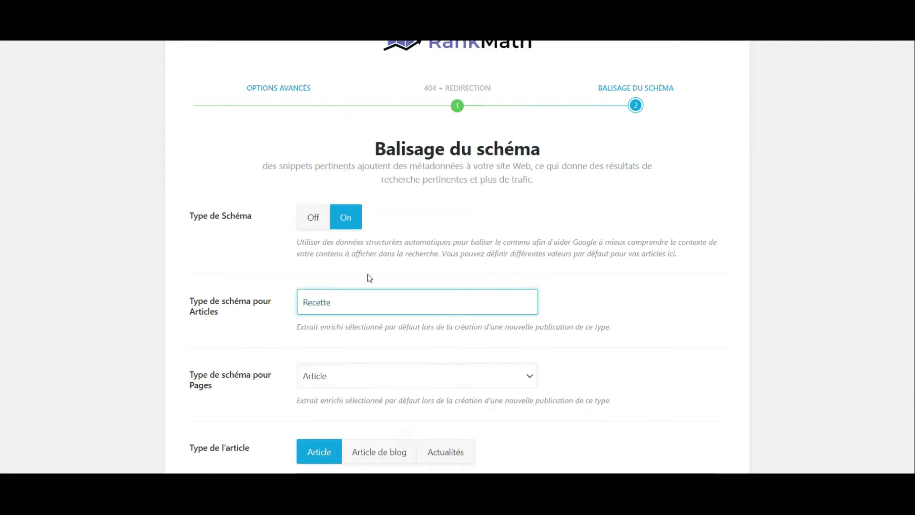
{"action": "left_click", "coordinate": [368, 304]}
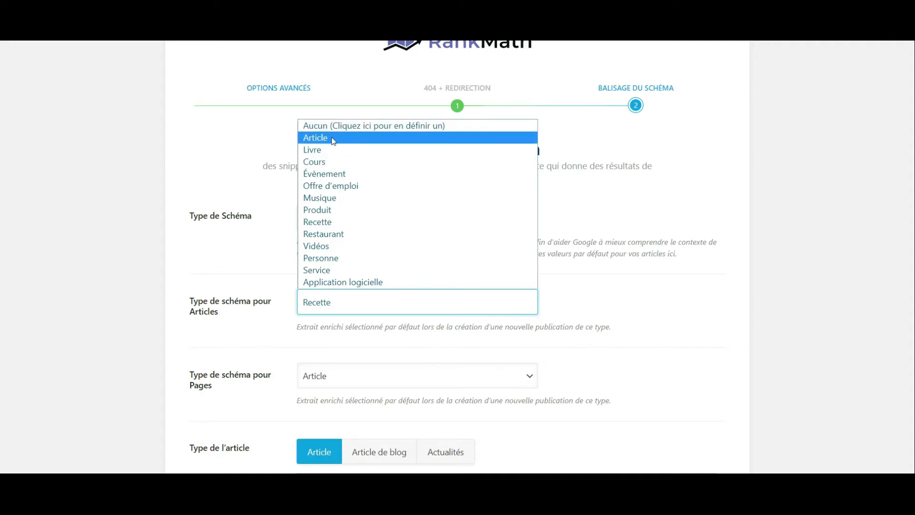
{"action": "left_click", "coordinate": [333, 139]}
Step: Review the schema types for Articles and Pages, and save the Balisage du schéma stage with Article for both
{"action": "scroll", "coordinate": [701, 359], "scroll_direction": "down", "scroll_amount": 2}
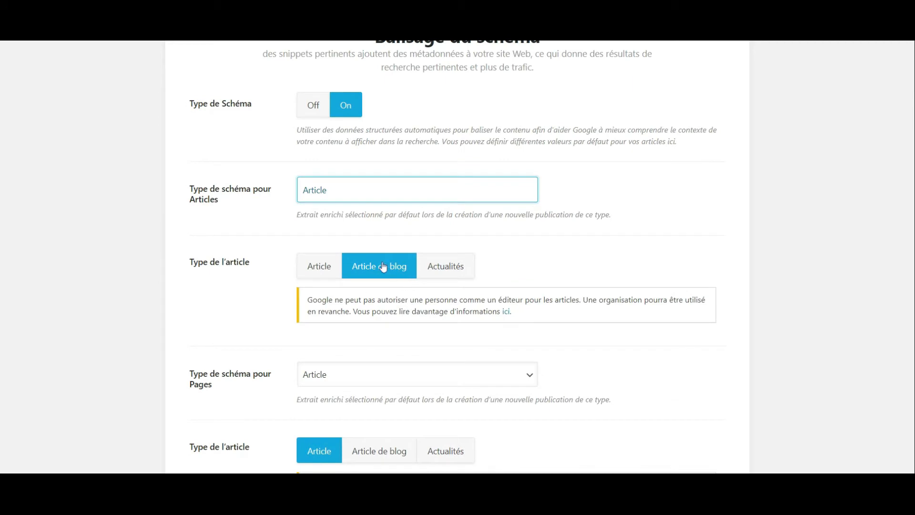
{"action": "scroll", "coordinate": [383, 266], "scroll_direction": "down", "scroll_amount": 3}
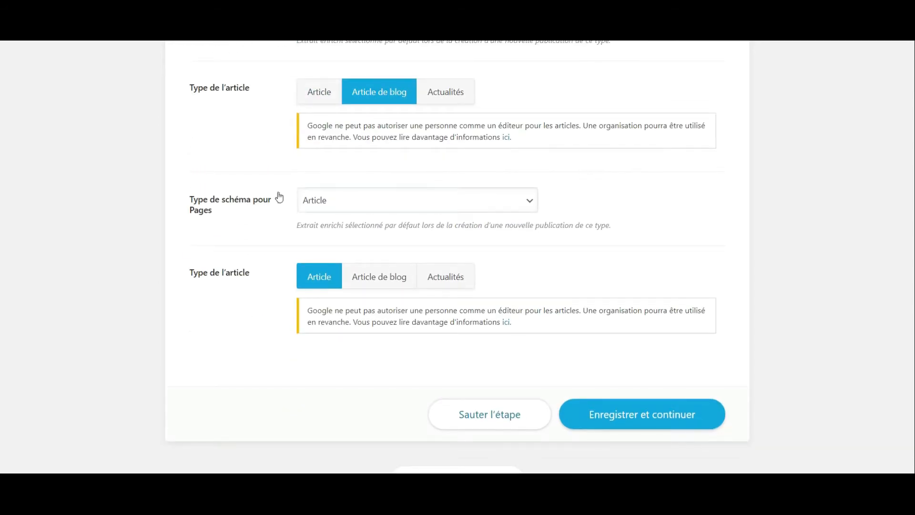
{"action": "left_click", "coordinate": [279, 198]}
{"action": "scroll", "coordinate": [640, 343], "scroll_direction": "up", "scroll_amount": 3}
{"action": "scroll", "coordinate": [640, 344], "scroll_direction": "down", "scroll_amount": 3}
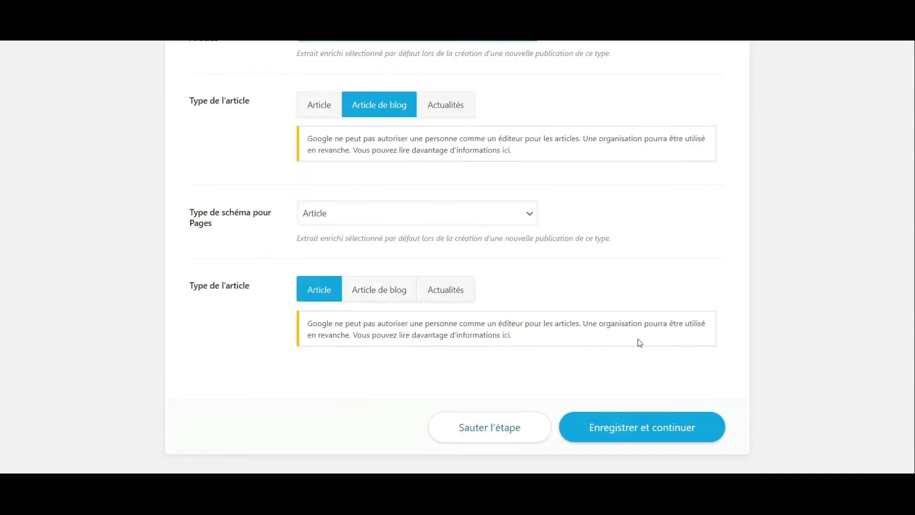
{"action": "scroll", "coordinate": [640, 343], "scroll_direction": "up", "scroll_amount": 3}
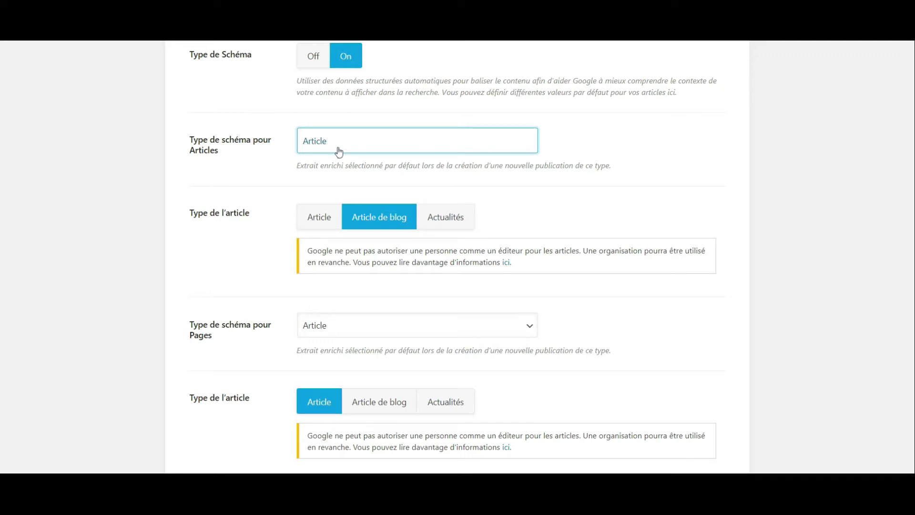
{"action": "scroll", "coordinate": [339, 151], "scroll_direction": "down", "scroll_amount": 2}
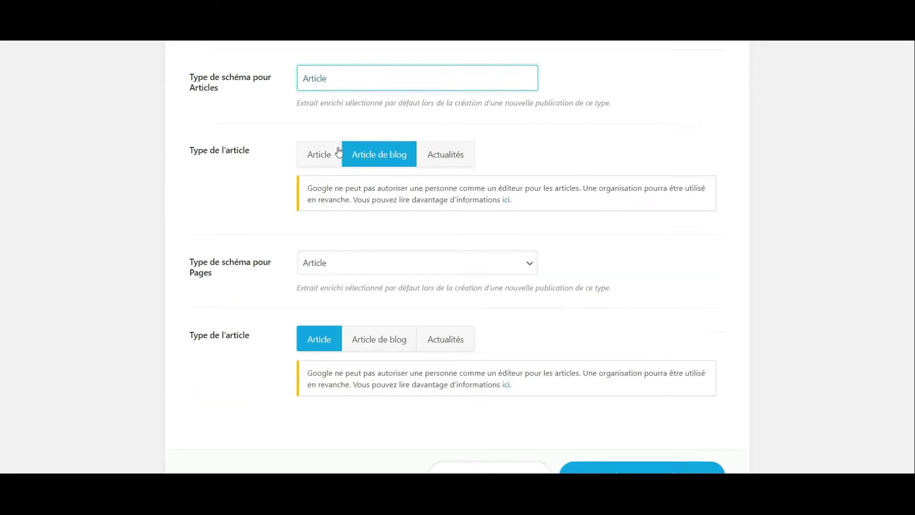
{"action": "scroll", "coordinate": [570, 365], "scroll_direction": "down", "scroll_amount": 2}
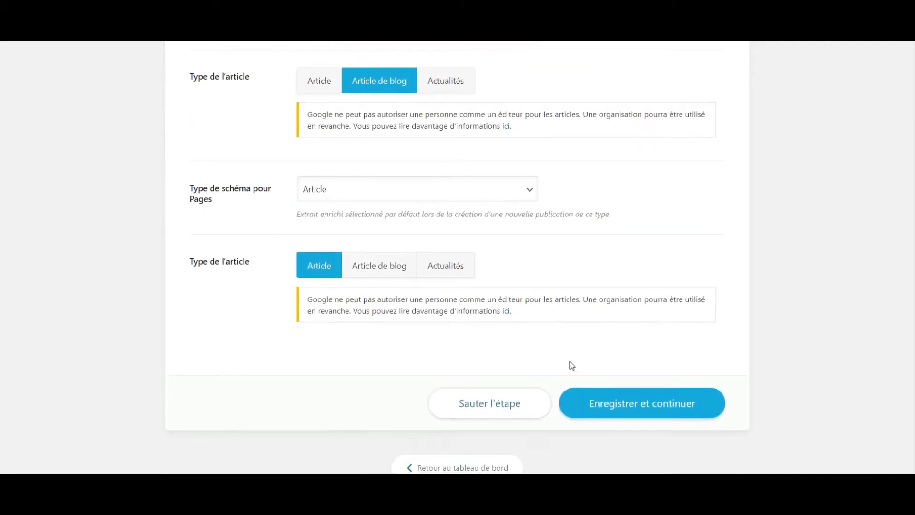
{"action": "left_click", "coordinate": [662, 407]}
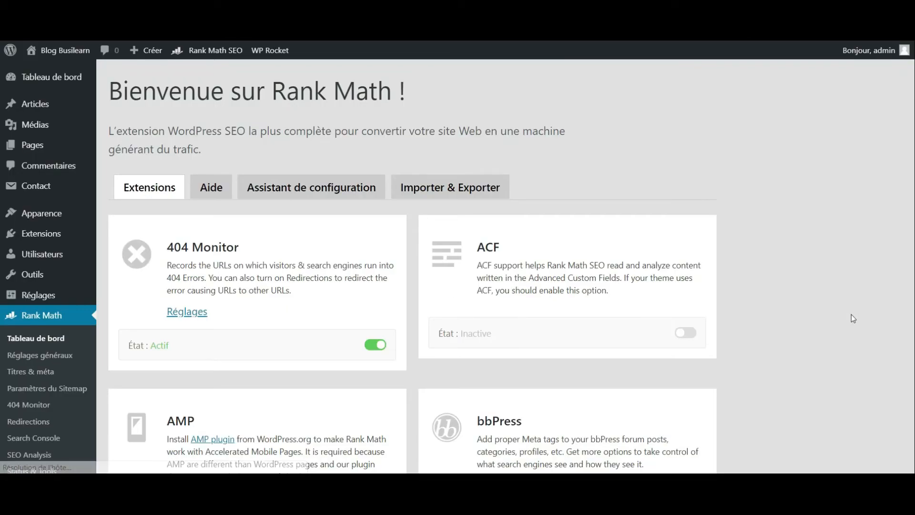
Step: Open Rank Math's general settings and turn on the removal of stop words from permalinks in the Liens section
{"action": "scroll", "coordinate": [853, 318], "scroll_direction": "down", "scroll_amount": 6}
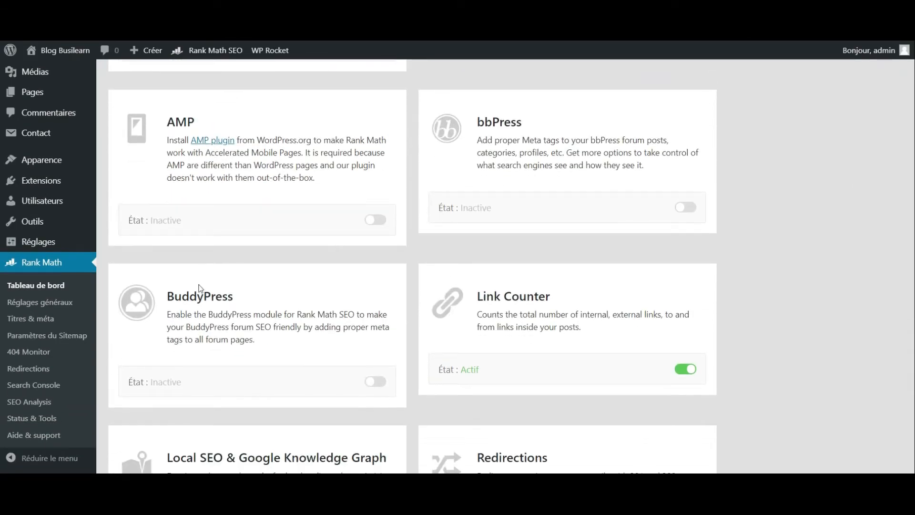
{"action": "left_click", "coordinate": [51, 306]}
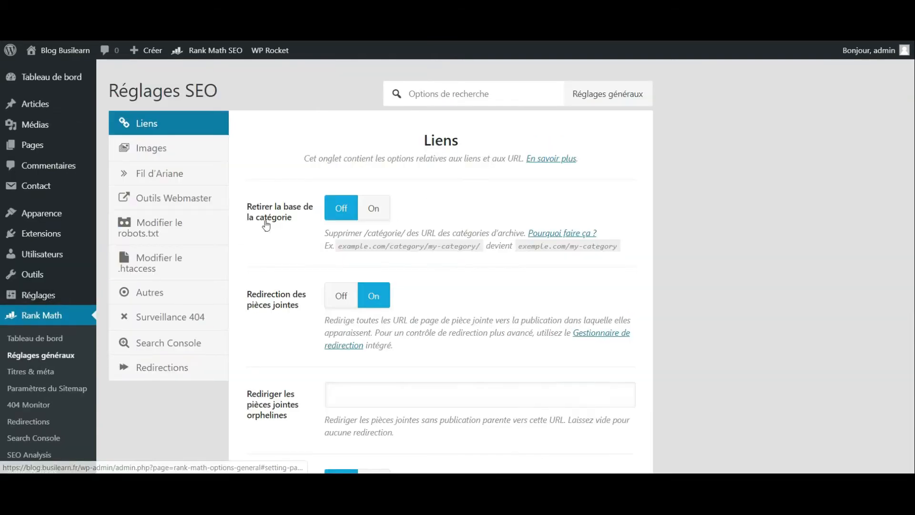
{"action": "scroll", "coordinate": [318, 223], "scroll_direction": "down", "scroll_amount": 2}
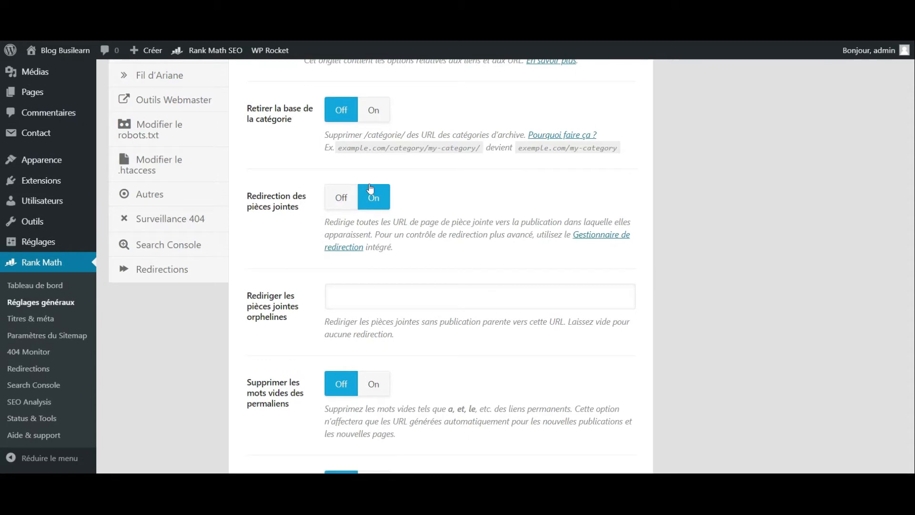
{"action": "scroll", "coordinate": [425, 188], "scroll_direction": "down", "scroll_amount": 4}
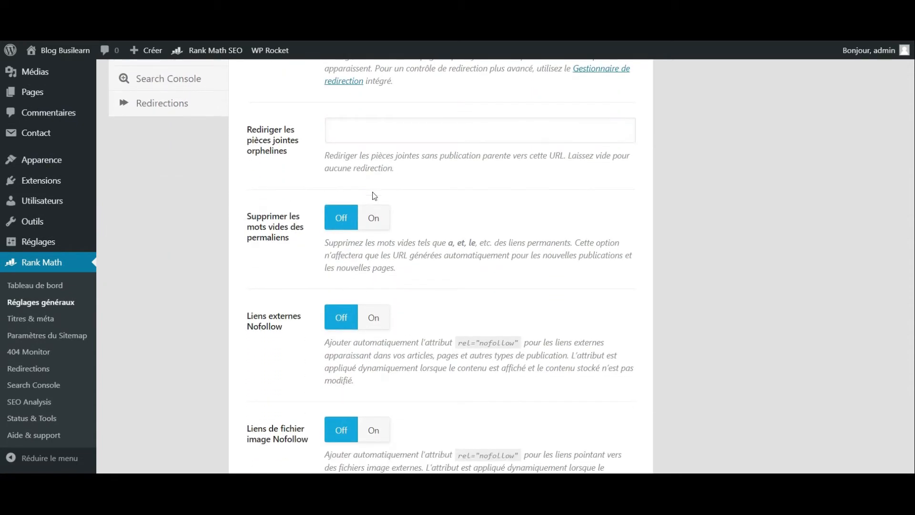
{"action": "left_click", "coordinate": [380, 224]}
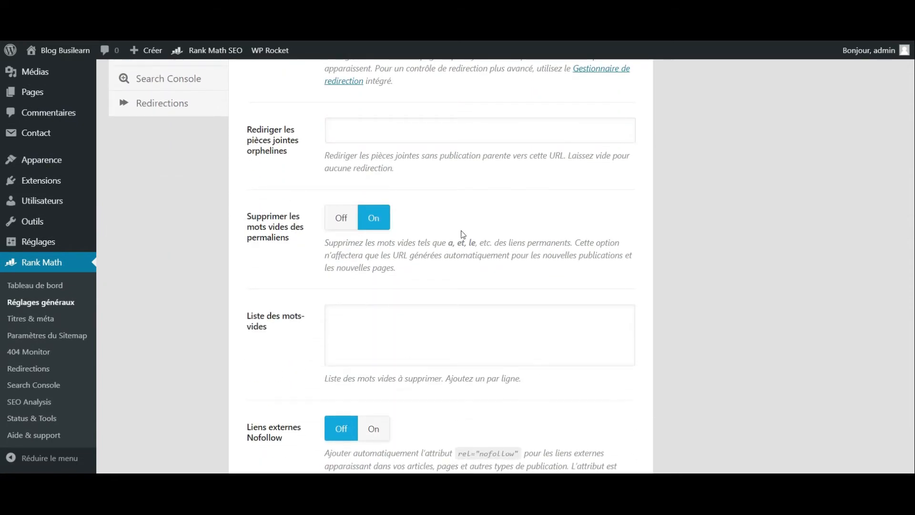
Step: Fill the stop words list with avec, des, le, la, une and un, one word per line
{"action": "scroll", "coordinate": [462, 236], "scroll_direction": "down", "scroll_amount": 2}
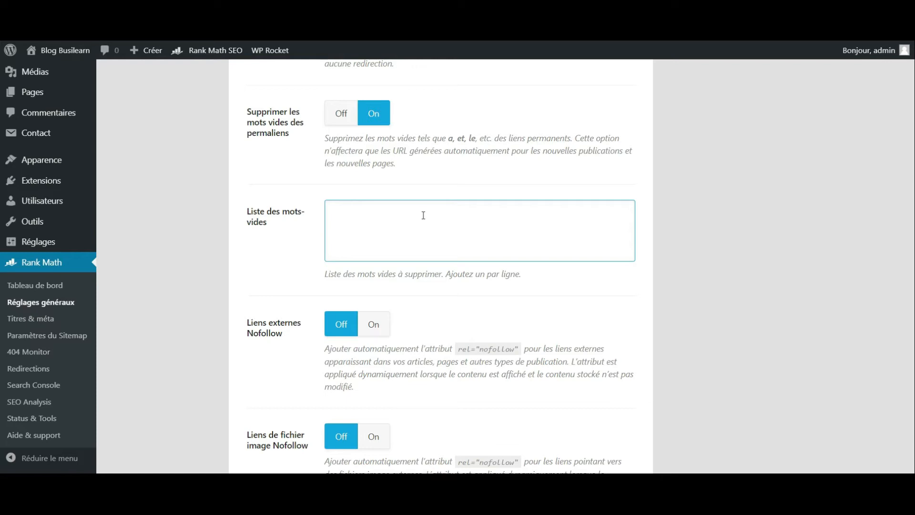
{"action": "left_click", "coordinate": [424, 215]}
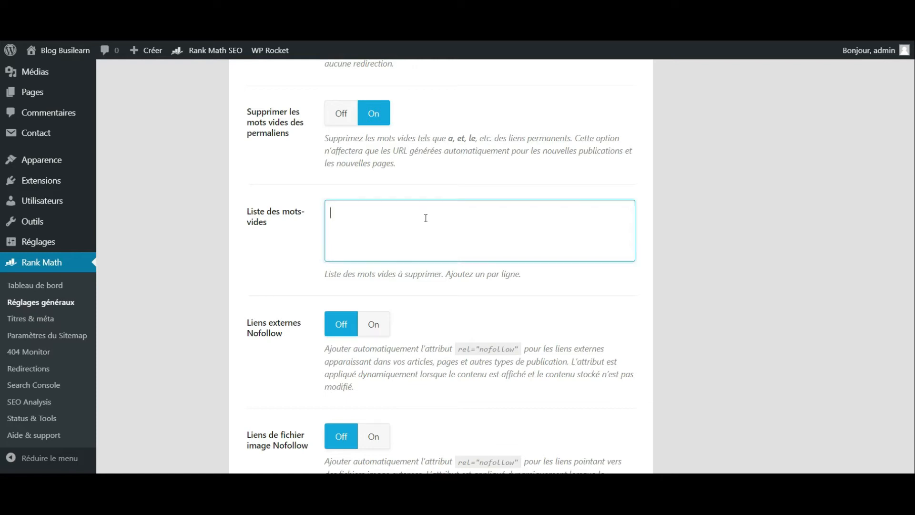
{"action": "type", "text": "avec des"}
{"action": "key", "text": "Return"}
{"action": "type", "text": "le"}
{"action": "key", "text": "Return"}
{"action": "type", "text": "la"}
{"action": "key", "text": "Return"}
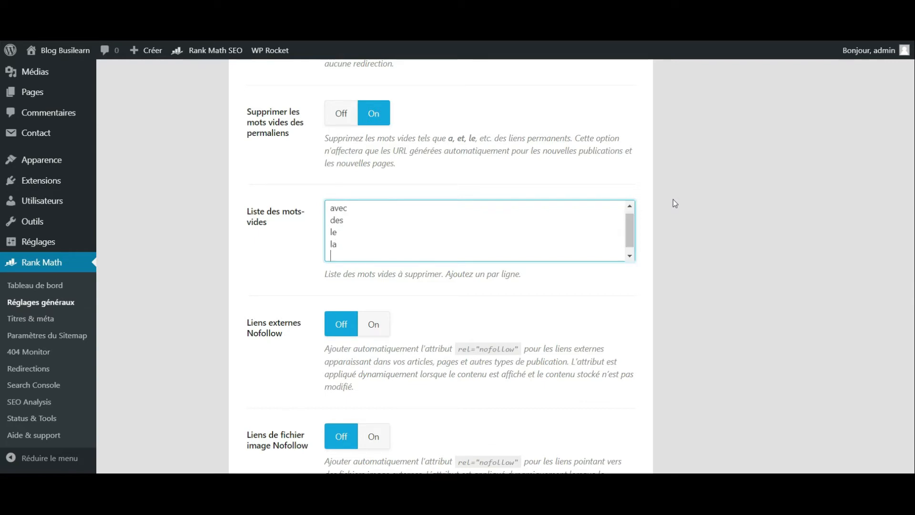
{"action": "type", "text": "une"}
{"action": "key", "text": "Return"}
{"action": "type", "text": "un"}
{"action": "left_click", "coordinate": [693, 227]}
{"action": "left_click", "coordinate": [482, 208]}
{"action": "scroll", "coordinate": [482, 208], "scroll_direction": "up", "scroll_amount": 1}
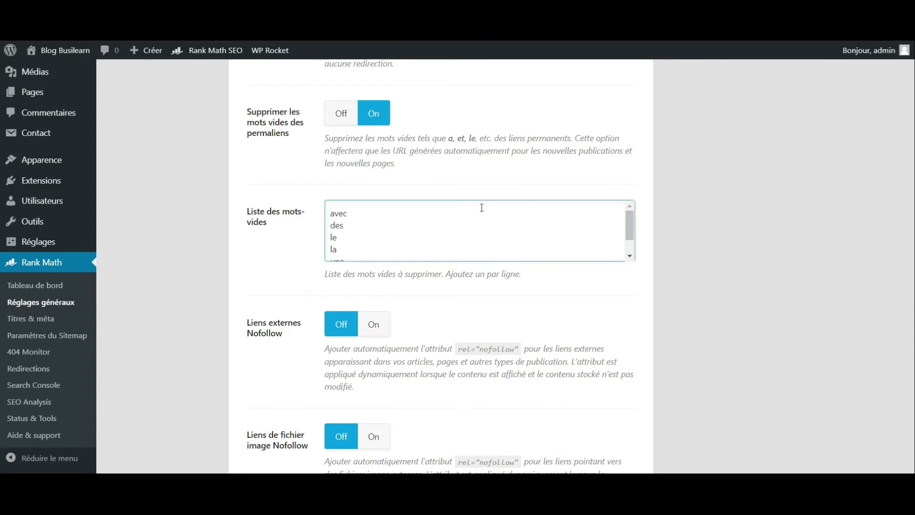
Step: Review the remaining Liens options on nofollow and opening links in a new tab, and save the changes
{"action": "scroll", "coordinate": [486, 211], "scroll_direction": "down", "scroll_amount": 1}
{"action": "scroll", "coordinate": [697, 223], "scroll_direction": "down", "scroll_amount": 2}
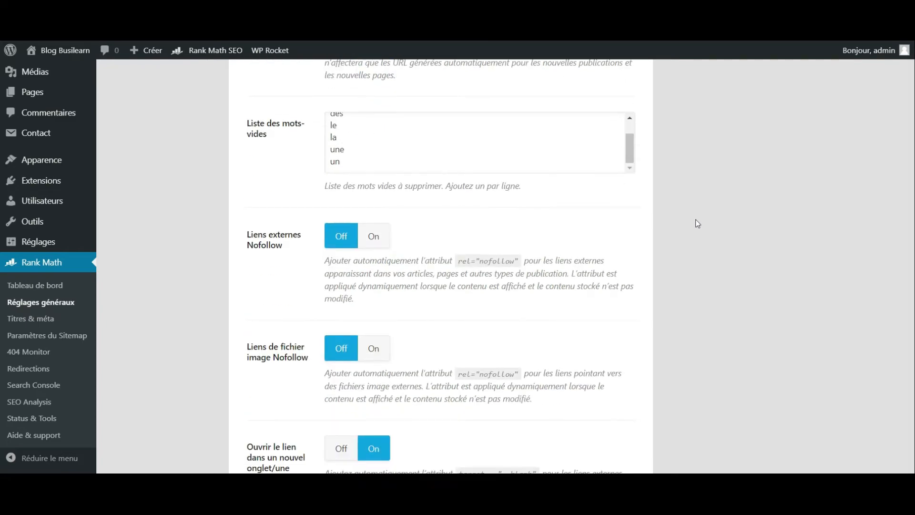
{"action": "scroll", "coordinate": [697, 223], "scroll_direction": "up", "scroll_amount": 2}
{"action": "scroll", "coordinate": [697, 223], "scroll_direction": "down", "scroll_amount": 2}
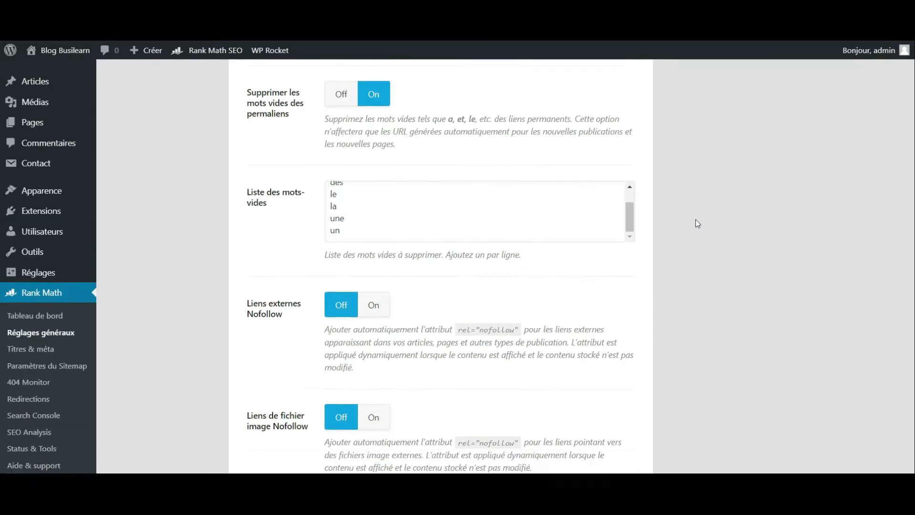
{"action": "scroll", "coordinate": [697, 223], "scroll_direction": "down", "scroll_amount": 2}
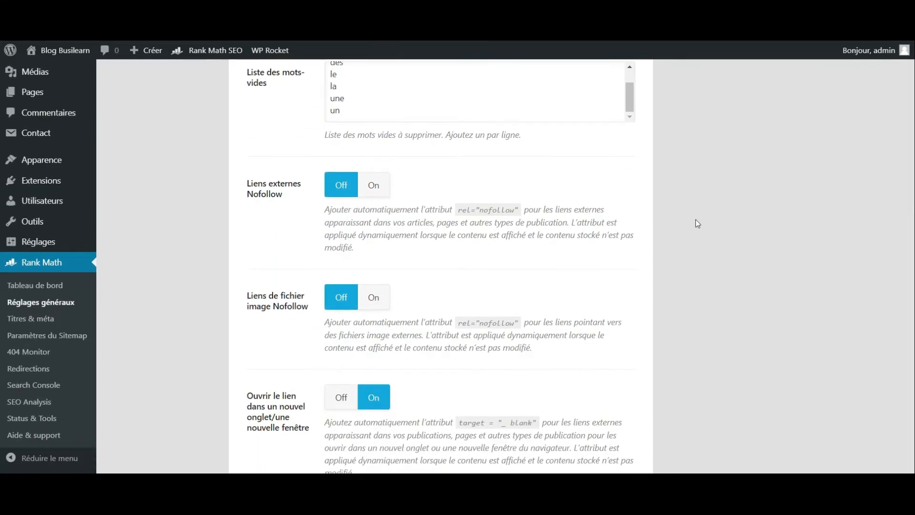
{"action": "scroll", "coordinate": [482, 210], "scroll_direction": "down", "scroll_amount": 3}
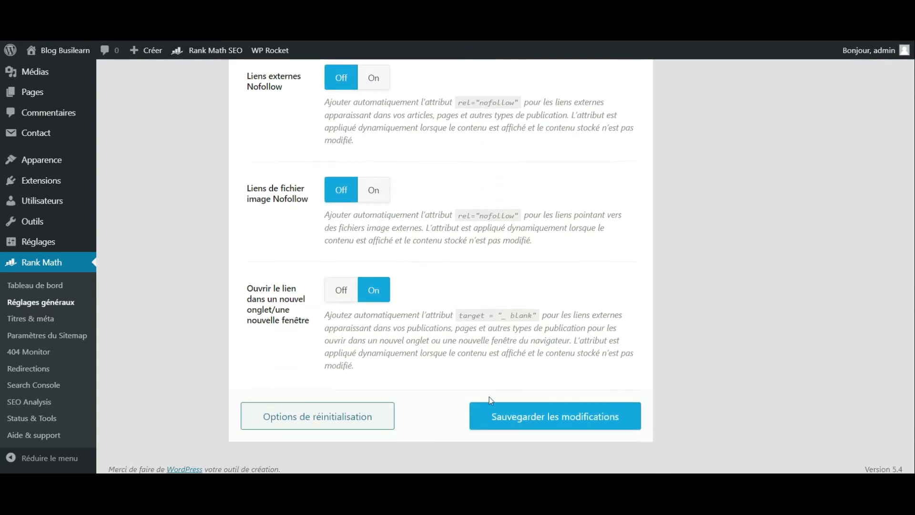
{"action": "left_click", "coordinate": [496, 415]}
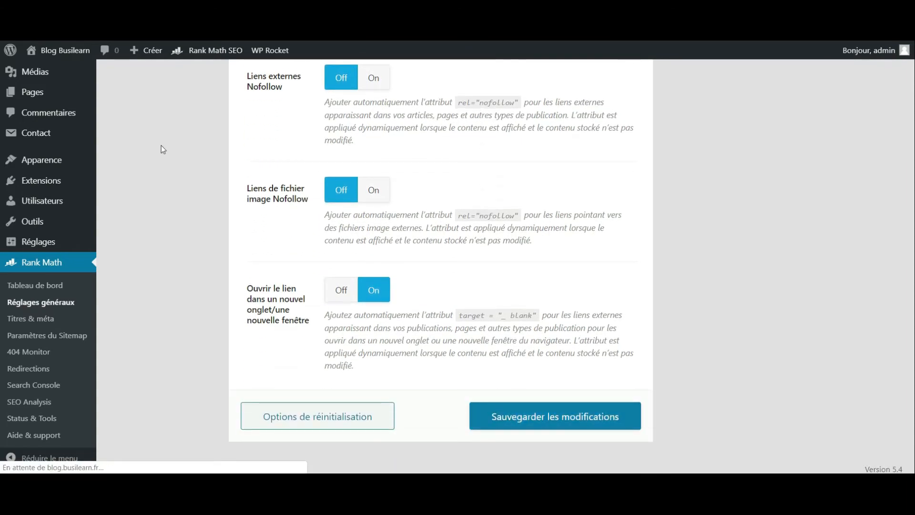
Step: In the Images settings, turn on adding missing ALT attributes and missing TITRE tags
{"action": "scroll", "coordinate": [300, 308], "scroll_direction": "down", "scroll_amount": 1}
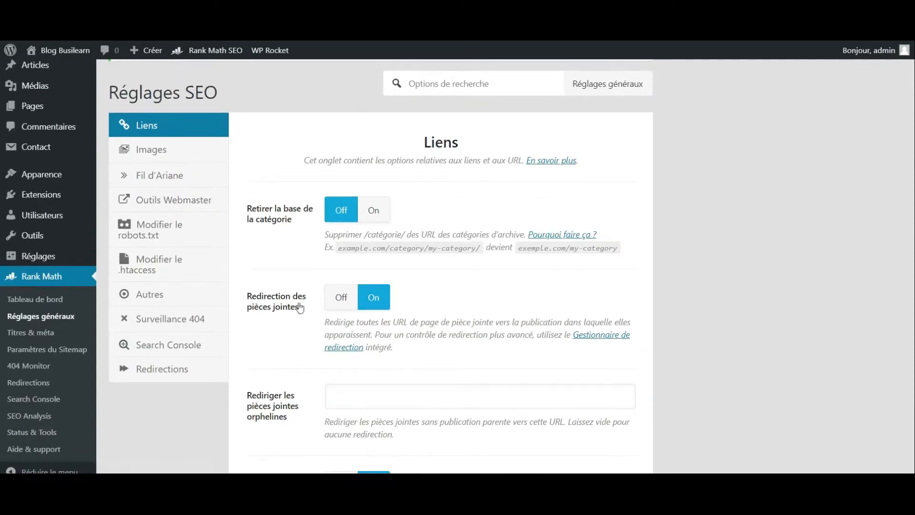
{"action": "left_click", "coordinate": [200, 160]}
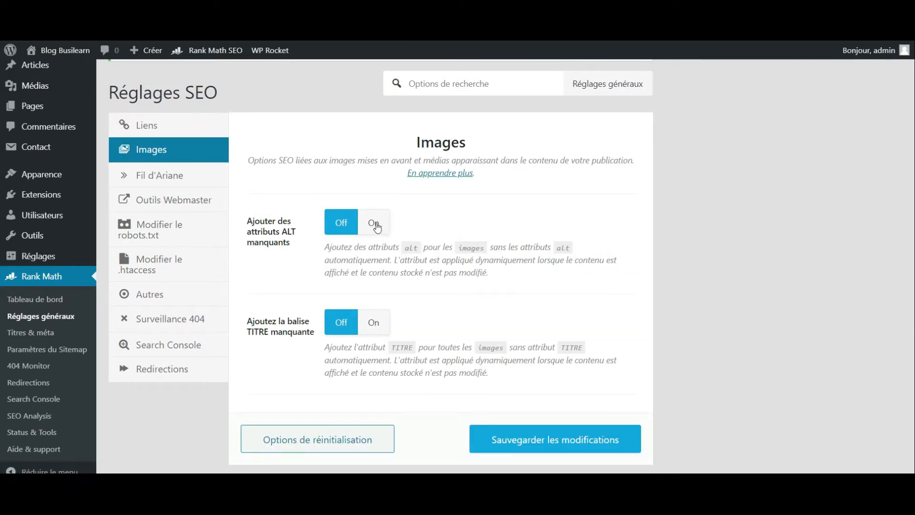
{"action": "left_click", "coordinate": [376, 224]}
{"action": "scroll", "coordinate": [376, 372], "scroll_direction": "down", "scroll_amount": 1}
{"action": "left_click", "coordinate": [376, 381]}
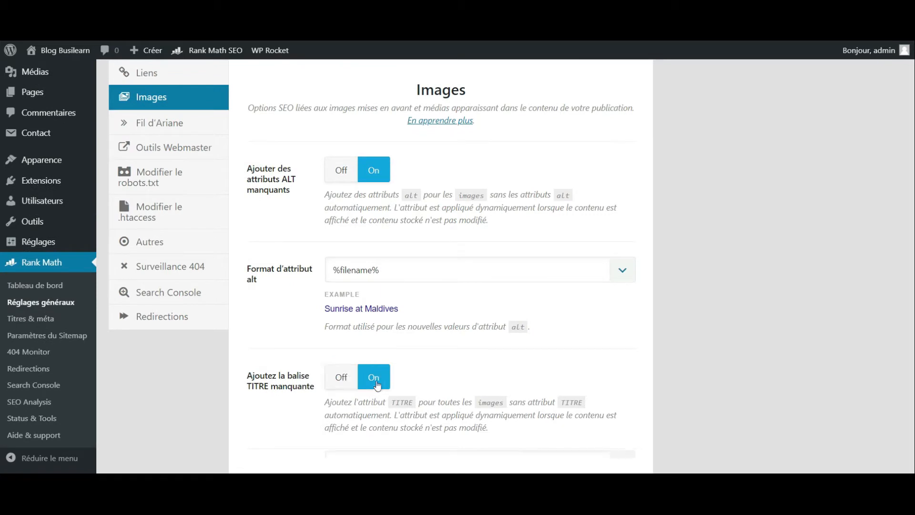
{"action": "scroll", "coordinate": [588, 350], "scroll_direction": "down", "scroll_amount": 1}
{"action": "scroll", "coordinate": [629, 385], "scroll_direction": "down", "scroll_amount": 1}
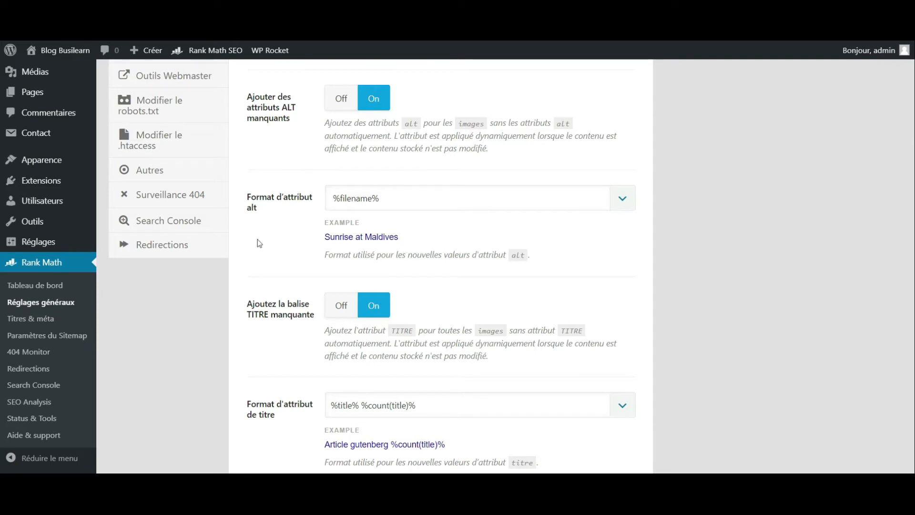
{"action": "scroll", "coordinate": [241, 407], "scroll_direction": "down", "scroll_amount": 1}
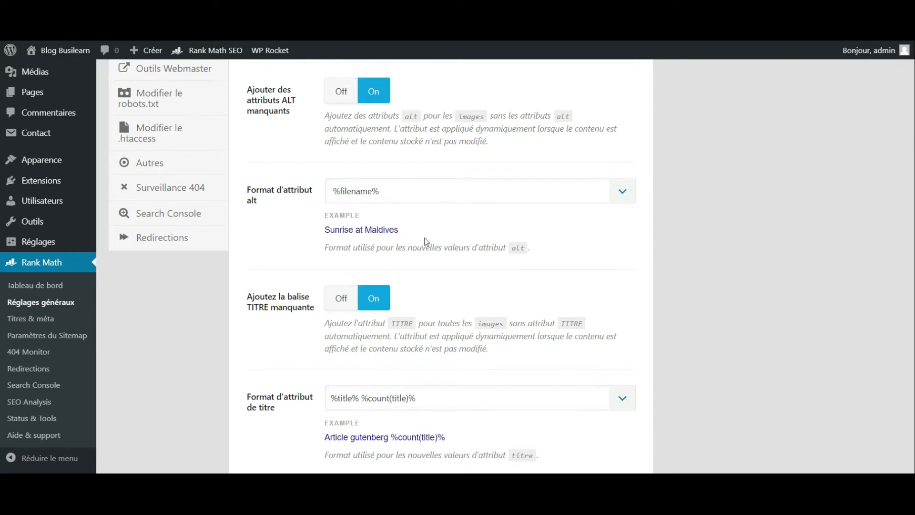
Step: Review the image attribute formats, keeping %filename% for alt and %title% %count(title)% for the title, and save the Images settings
{"action": "left_click", "coordinate": [416, 194]}
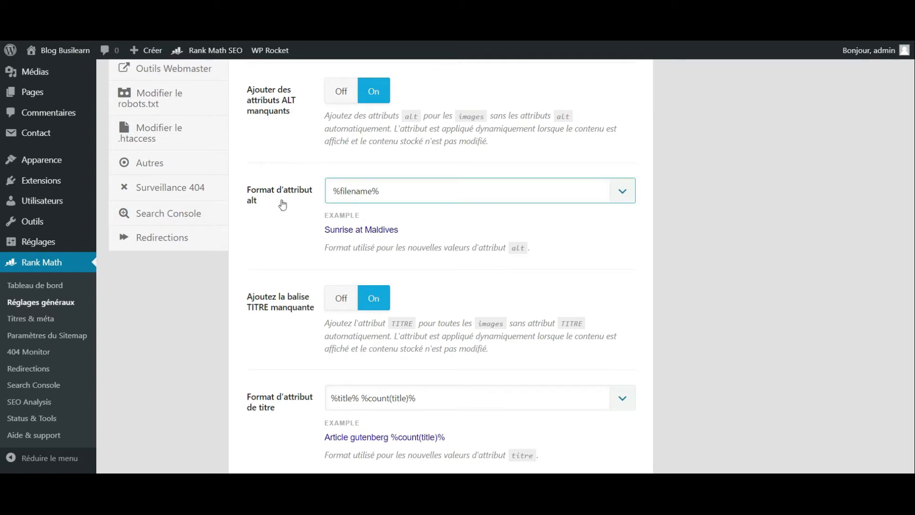
{"action": "left_click", "coordinate": [269, 206]}
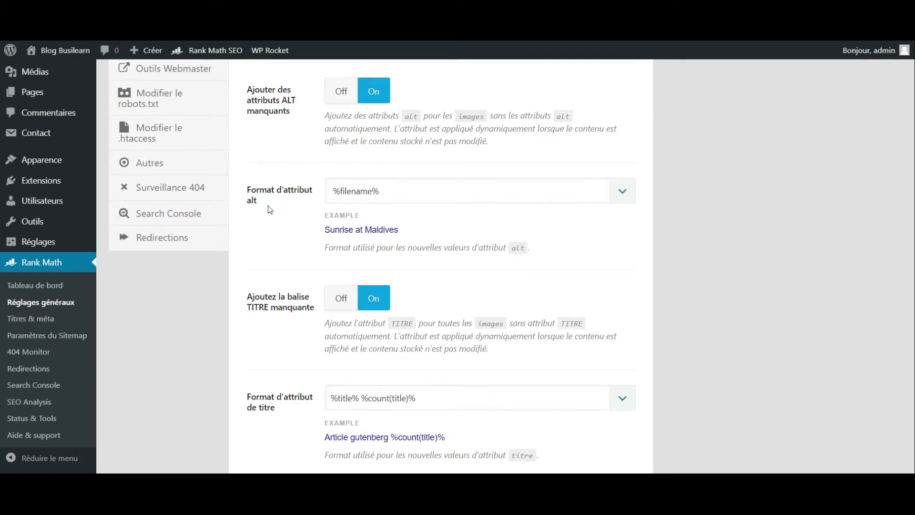
{"action": "left_click", "coordinate": [404, 185]}
{"action": "scroll", "coordinate": [475, 272], "scroll_direction": "down", "scroll_amount": 2}
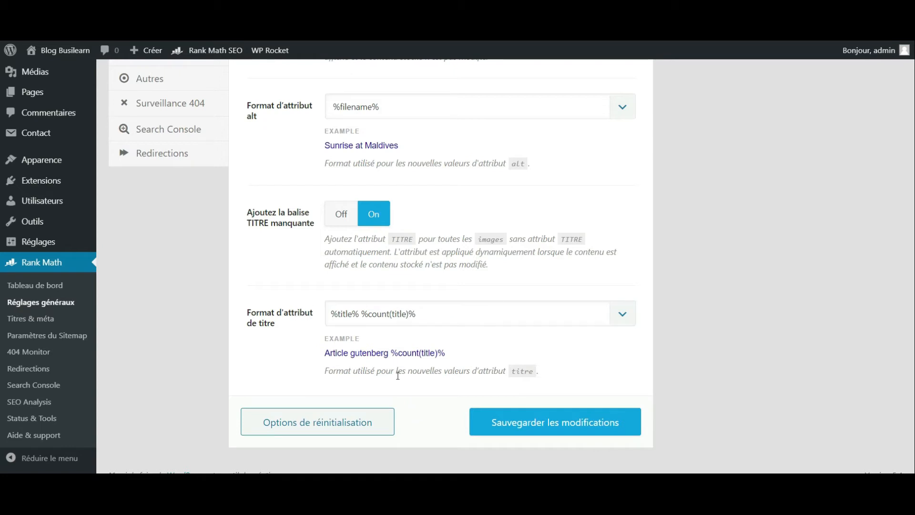
{"action": "scroll", "coordinate": [533, 299], "scroll_direction": "up", "scroll_amount": 1}
{"action": "scroll", "coordinate": [534, 300], "scroll_direction": "down", "scroll_amount": 2}
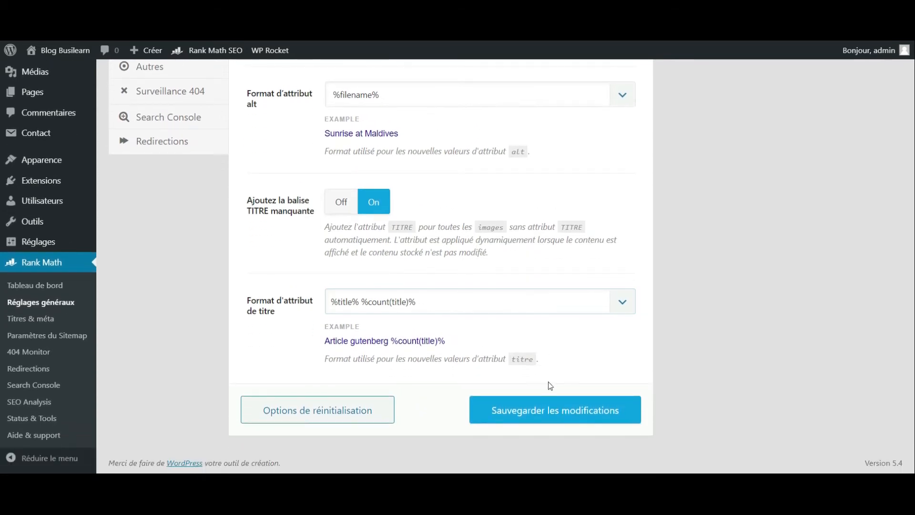
{"action": "left_click", "coordinate": [569, 418]}
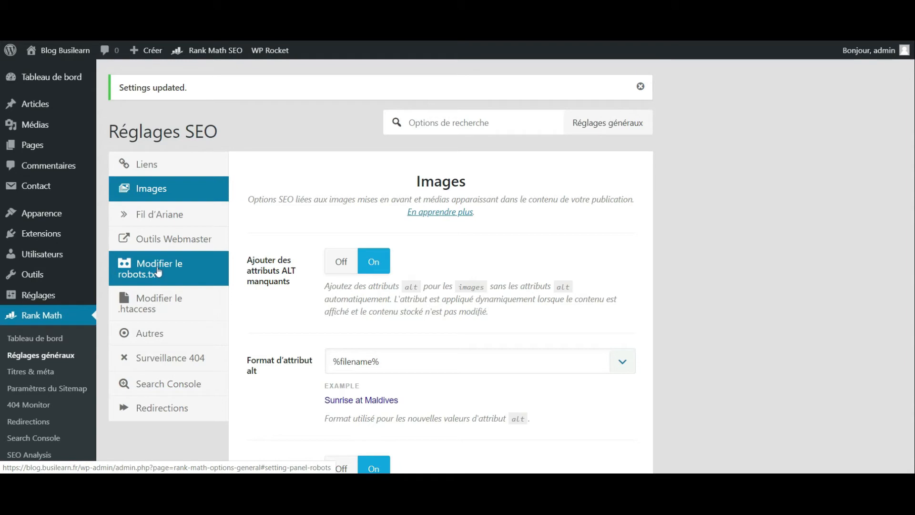
Step: Open Rank Math's Titres & méta settings and review the Métadonnée globale options down to the Twitter card type
{"action": "scroll", "coordinate": [154, 324], "scroll_direction": "down", "scroll_amount": 1}
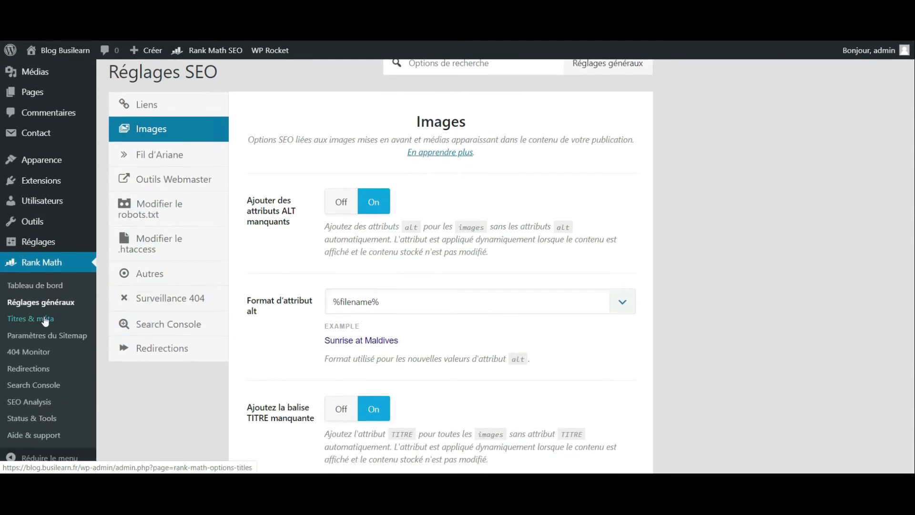
{"action": "left_click", "coordinate": [44, 319]}
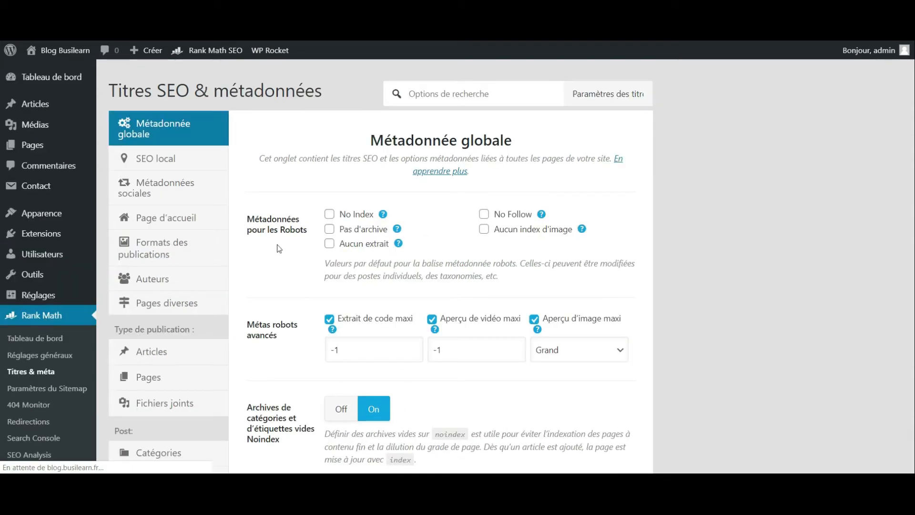
{"action": "scroll", "coordinate": [262, 225], "scroll_direction": "down", "scroll_amount": 6}
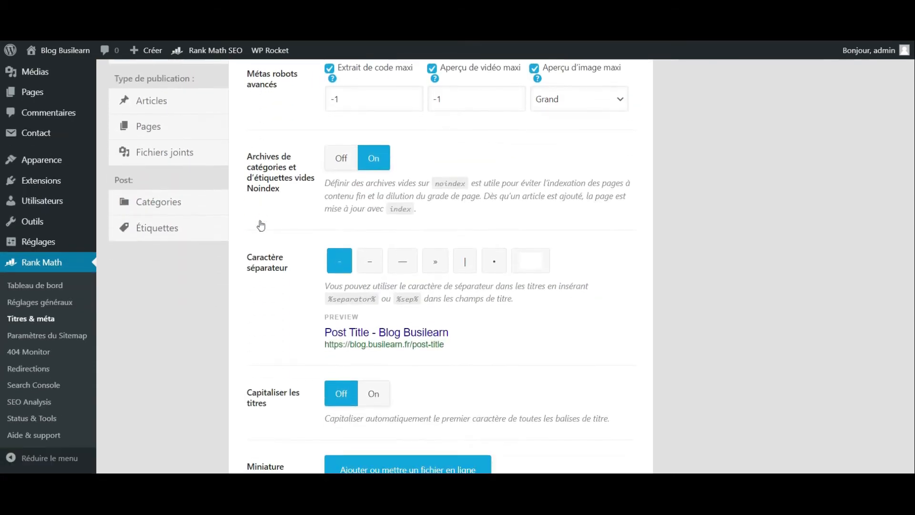
{"action": "scroll", "coordinate": [262, 225], "scroll_direction": "down", "scroll_amount": 7}
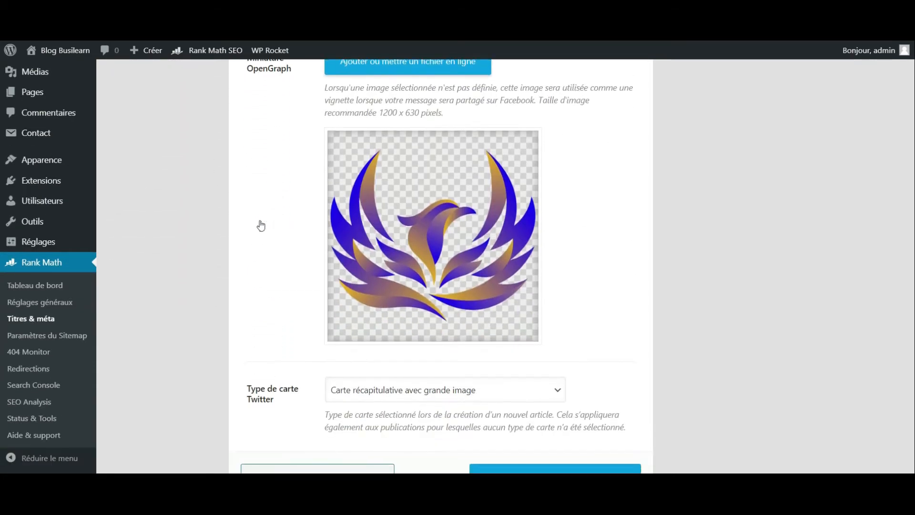
{"action": "scroll", "coordinate": [261, 225], "scroll_direction": "up", "scroll_amount": 8}
{"action": "scroll", "coordinate": [261, 225], "scroll_direction": "up", "scroll_amount": 5}
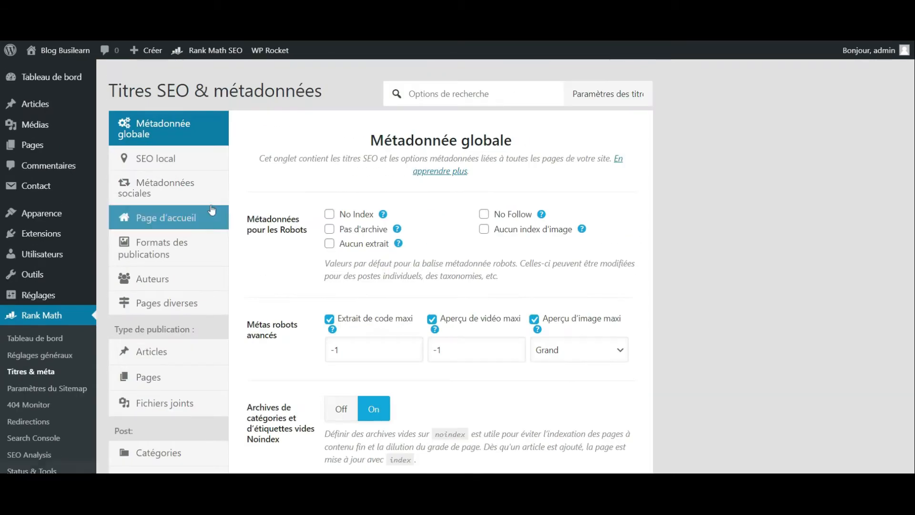
Step: Open the Page d'accueil metadata section and examine the title and description of the first Marmiton result on Google
{"action": "left_click", "coordinate": [170, 220]}
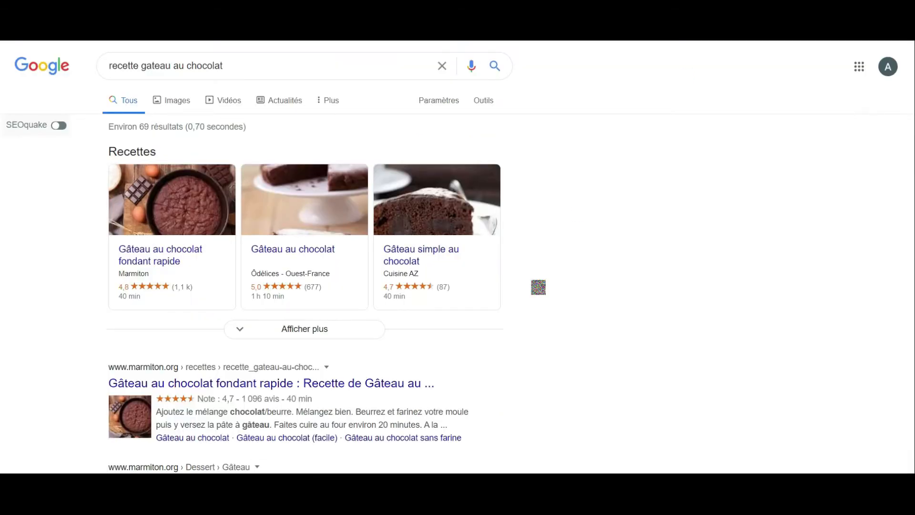
{"action": "scroll", "coordinate": [538, 287], "scroll_direction": "down", "scroll_amount": 4}
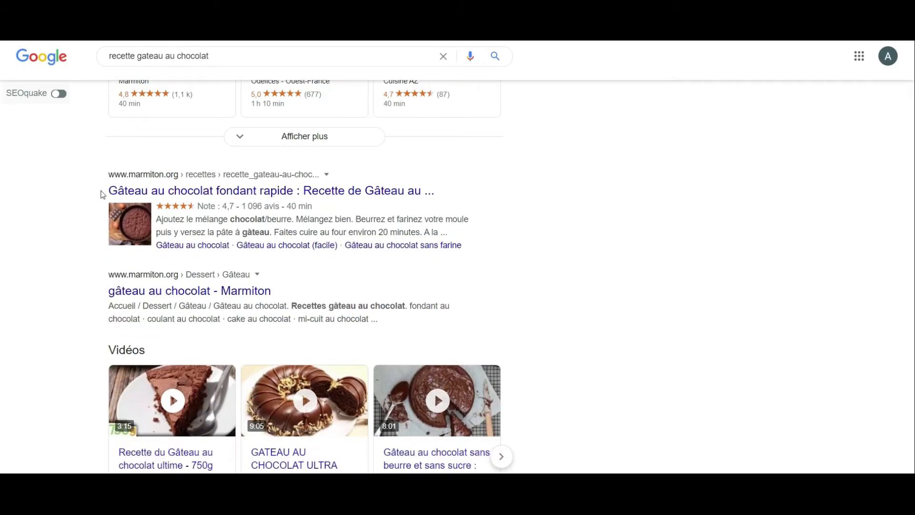
{"action": "left_click_drag", "start_coordinate": [103, 194], "coordinate": [430, 192]}
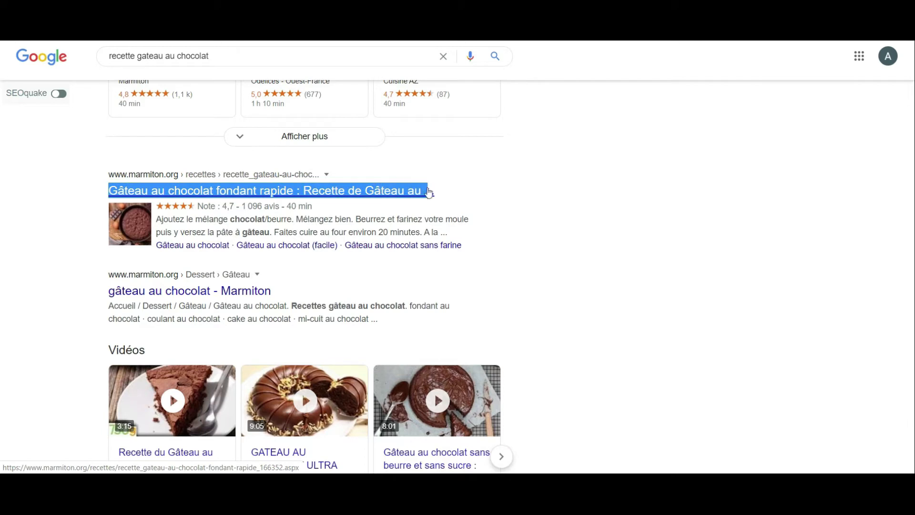
{"action": "left_click", "coordinate": [524, 190]}
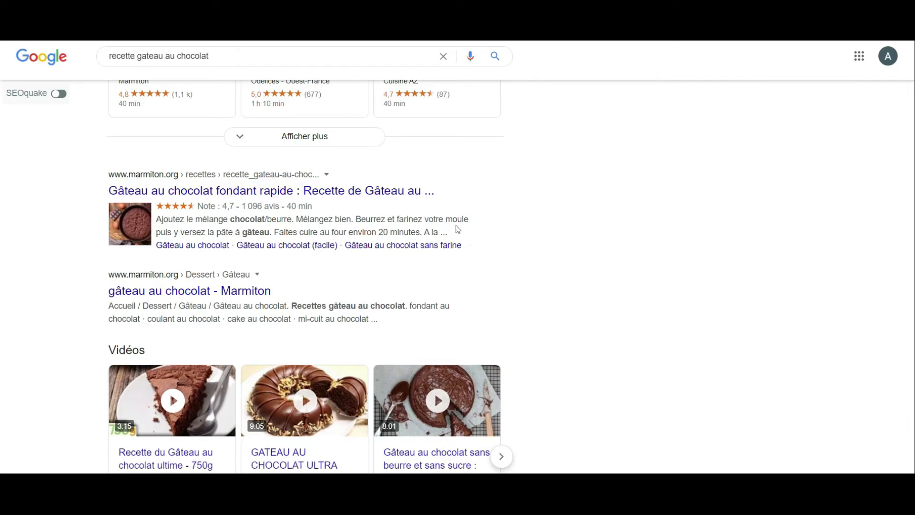
{"action": "left_click_drag", "start_coordinate": [455, 231], "coordinate": [455, 222]}
{"action": "left_click", "coordinate": [499, 239]}
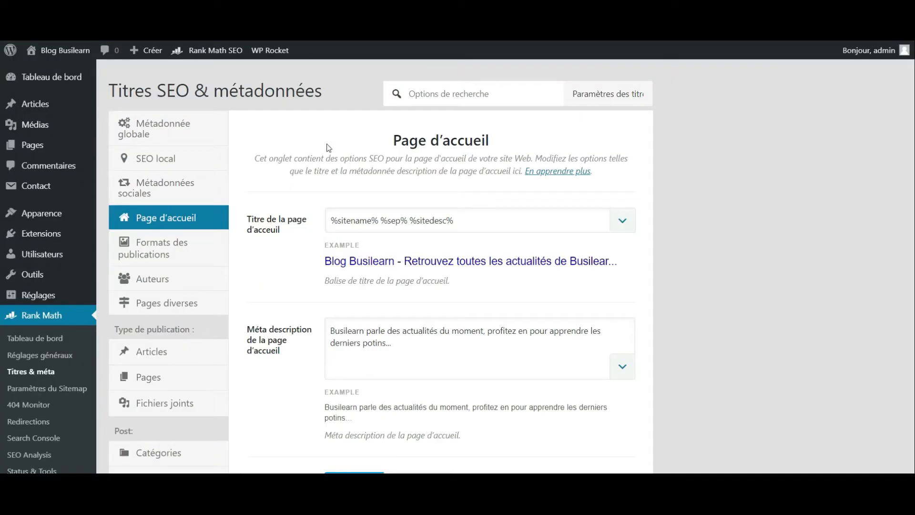
Step: Back in Rank Math, examine the homepage's title format and its meta description text
{"action": "scroll", "coordinate": [334, 236], "scroll_direction": "down", "scroll_amount": 1}
{"action": "left_click", "coordinate": [433, 187]}
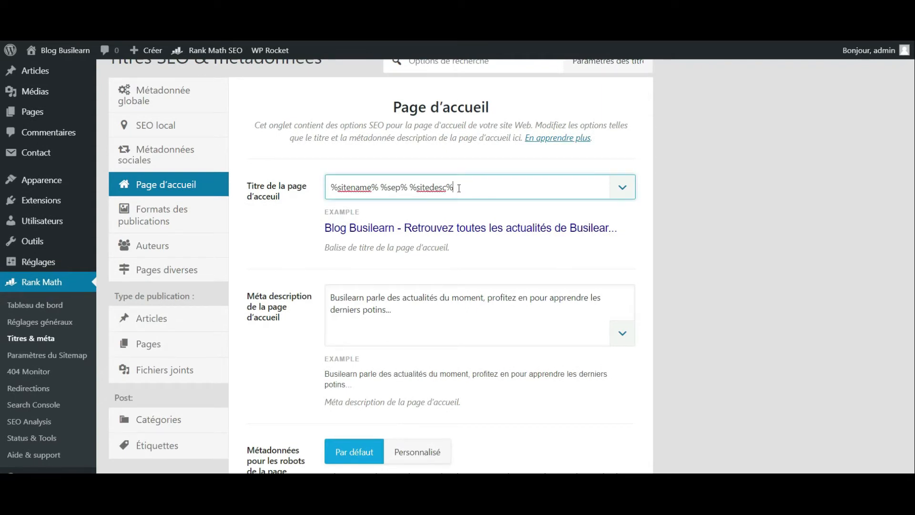
{"action": "scroll", "coordinate": [331, 244], "scroll_direction": "down", "scroll_amount": 1}
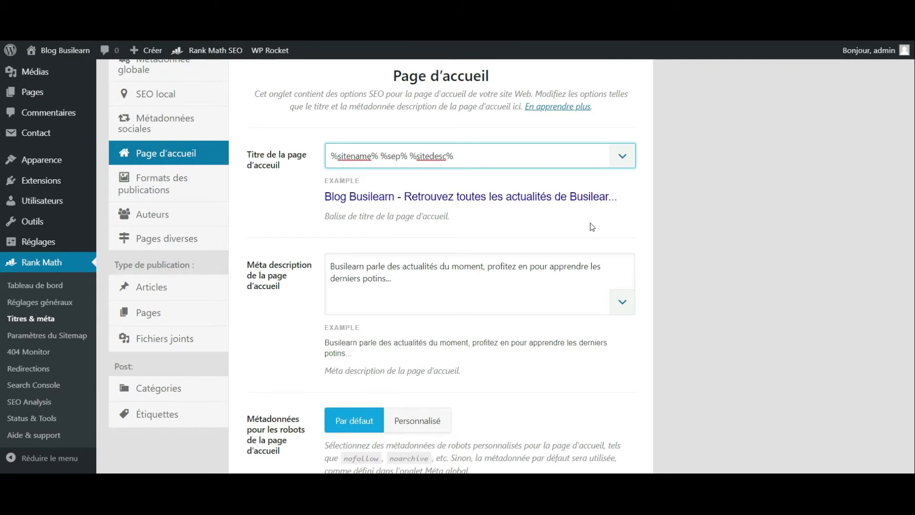
{"action": "scroll", "coordinate": [592, 226], "scroll_direction": "down", "scroll_amount": 1}
{"action": "left_click", "coordinate": [408, 240]}
{"action": "key", "text": "ctrl+a"}
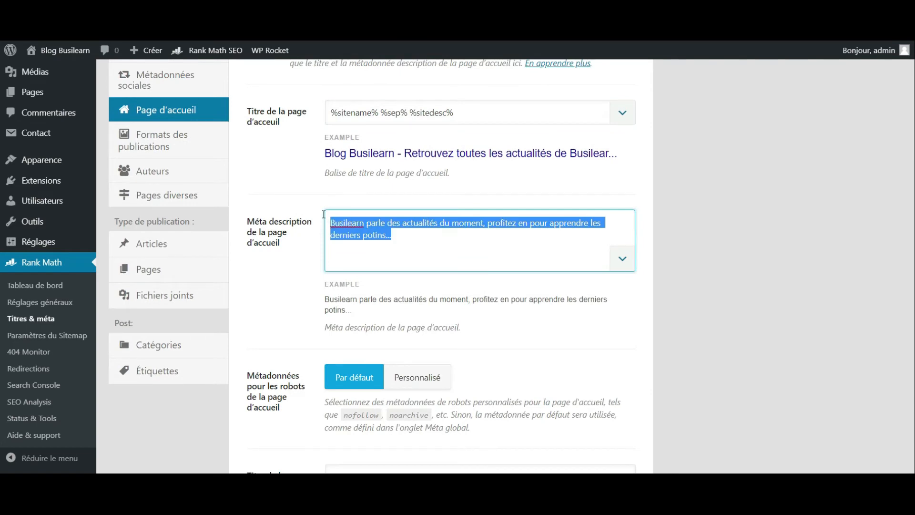
{"action": "left_click", "coordinate": [690, 307]}
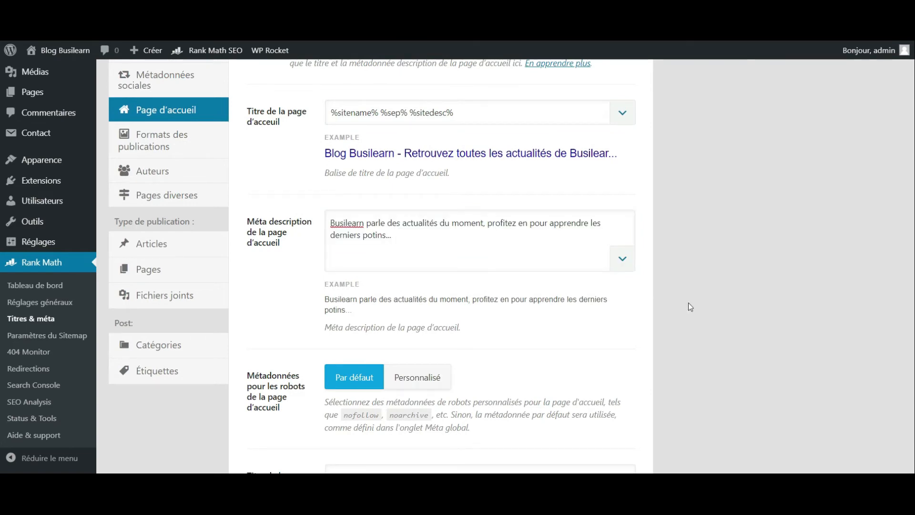
Step: Look over the remaining homepage options and return to the Google results for "recette gateau au chocolat" to compare the listings
{"action": "scroll", "coordinate": [689, 302], "scroll_direction": "down", "scroll_amount": 6}
{"action": "scroll", "coordinate": [689, 302], "scroll_direction": "up", "scroll_amount": 8}
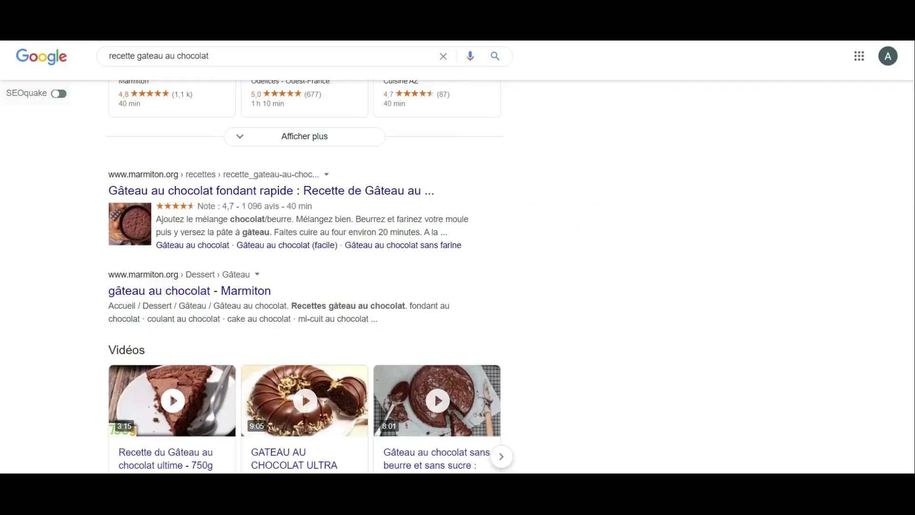
{"action": "scroll", "coordinate": [499, 258], "scroll_direction": "down", "scroll_amount": 7}
{"action": "scroll", "coordinate": [500, 261], "scroll_direction": "up", "scroll_amount": 5}
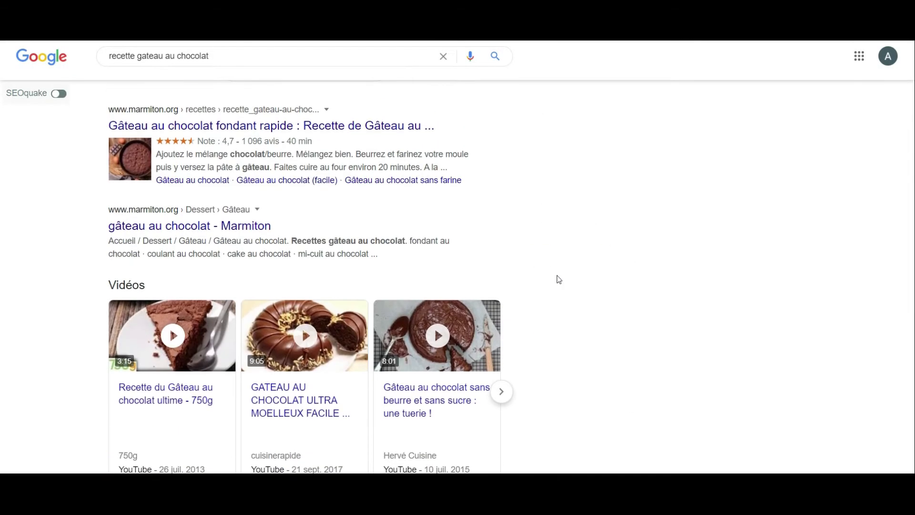
Step: Browse the Google results for "recette gateau au chocolat" down to the alsa listing, comparing titles and meta descriptions
{"action": "scroll", "coordinate": [560, 280], "scroll_direction": "down", "scroll_amount": 10}
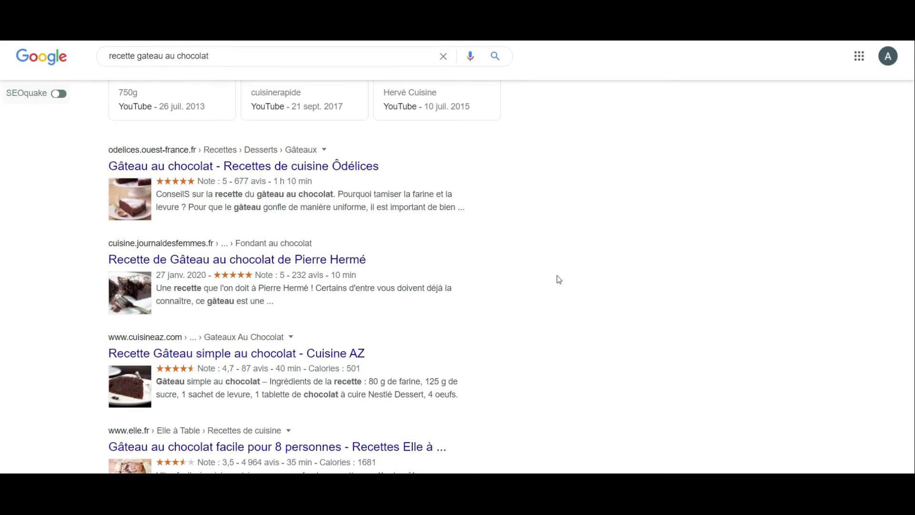
{"action": "scroll", "coordinate": [559, 280], "scroll_direction": "up", "scroll_amount": 2}
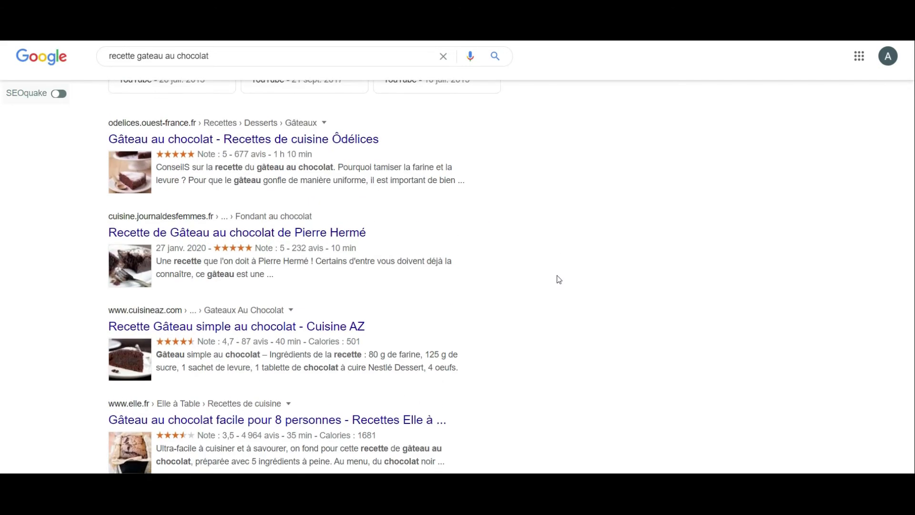
{"action": "scroll", "coordinate": [559, 279], "scroll_direction": "down", "scroll_amount": 10}
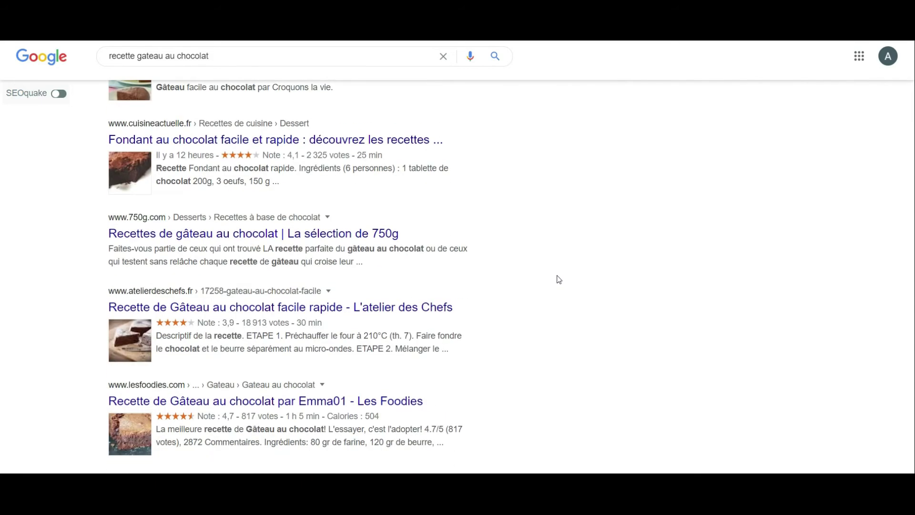
{"action": "scroll", "coordinate": [560, 280], "scroll_direction": "down", "scroll_amount": 10}
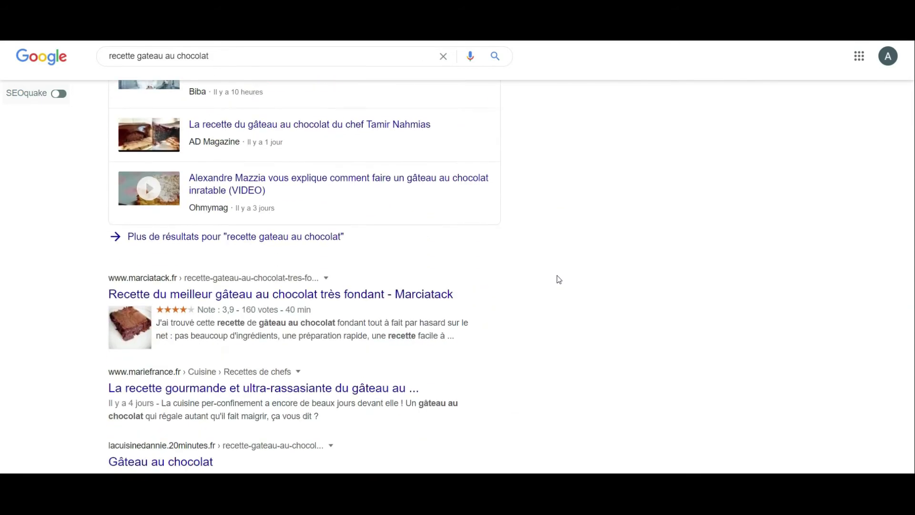
{"action": "scroll", "coordinate": [559, 280], "scroll_direction": "down", "scroll_amount": 8}
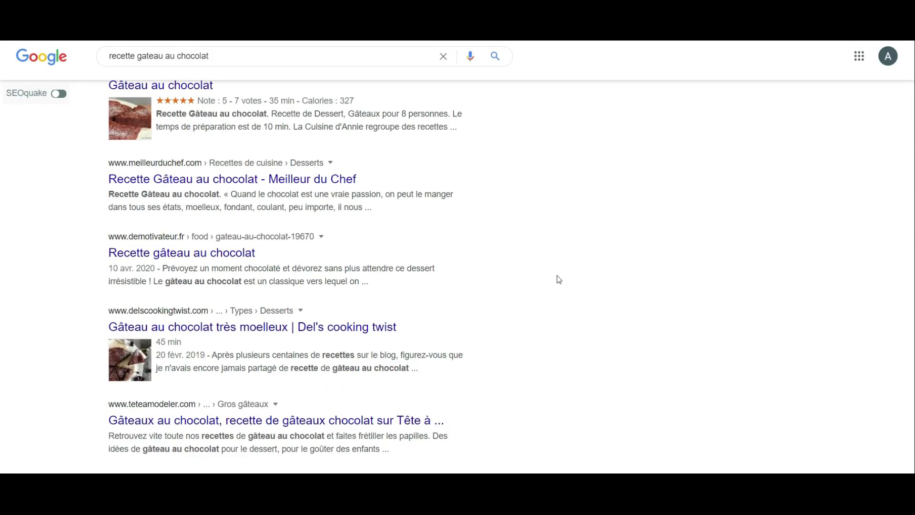
{"action": "scroll", "coordinate": [559, 280], "scroll_direction": "down", "scroll_amount": 7}
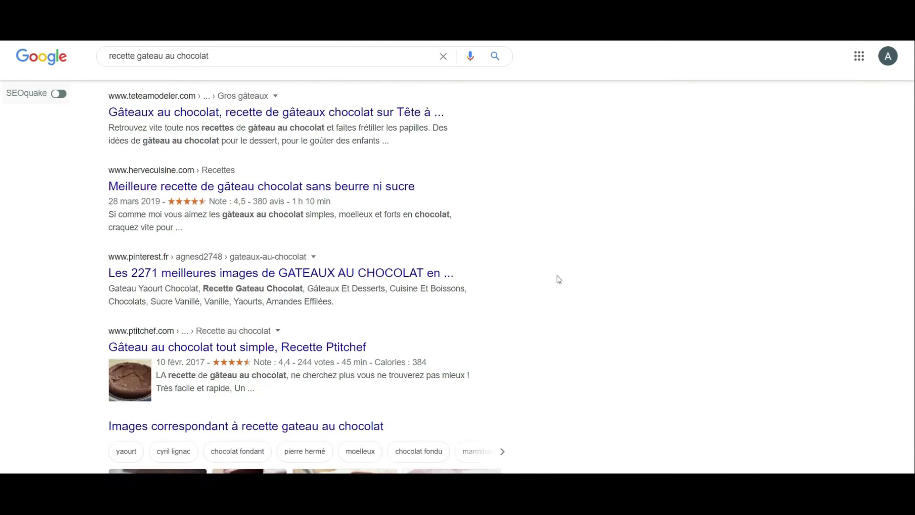
{"action": "scroll", "coordinate": [559, 280], "scroll_direction": "down", "scroll_amount": 1}
{"action": "scroll", "coordinate": [559, 280], "scroll_direction": "down", "scroll_amount": 7}
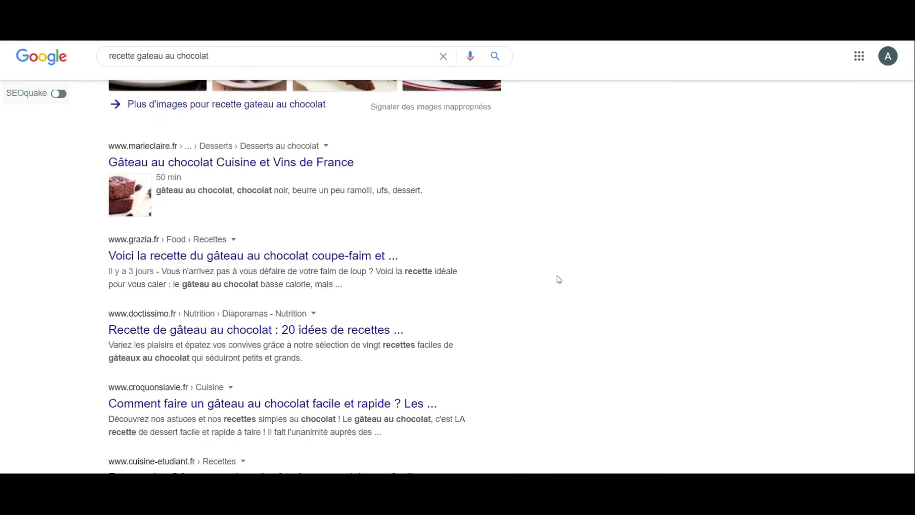
{"action": "scroll", "coordinate": [560, 279], "scroll_direction": "down", "scroll_amount": 8}
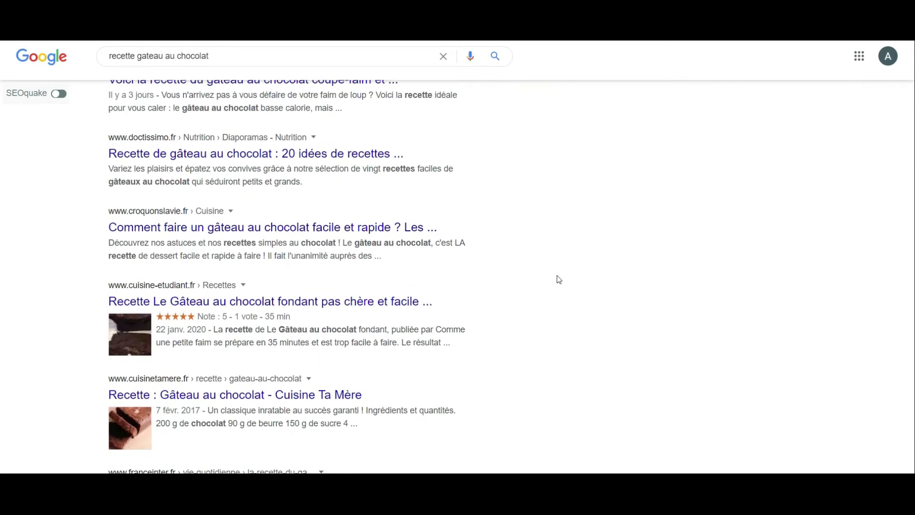
{"action": "scroll", "coordinate": [559, 280], "scroll_direction": "down", "scroll_amount": 1}
{"action": "scroll", "coordinate": [559, 280], "scroll_direction": "down", "scroll_amount": 6}
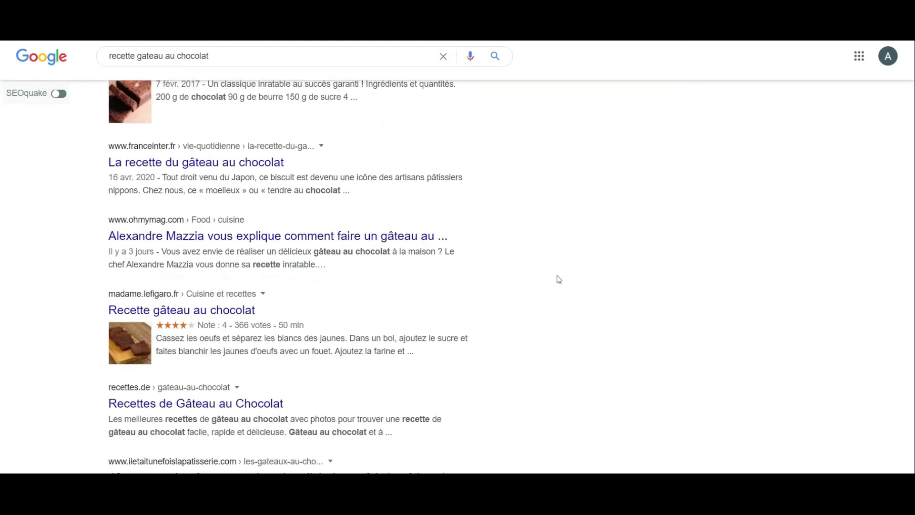
{"action": "scroll", "coordinate": [559, 280], "scroll_direction": "down", "scroll_amount": 11}
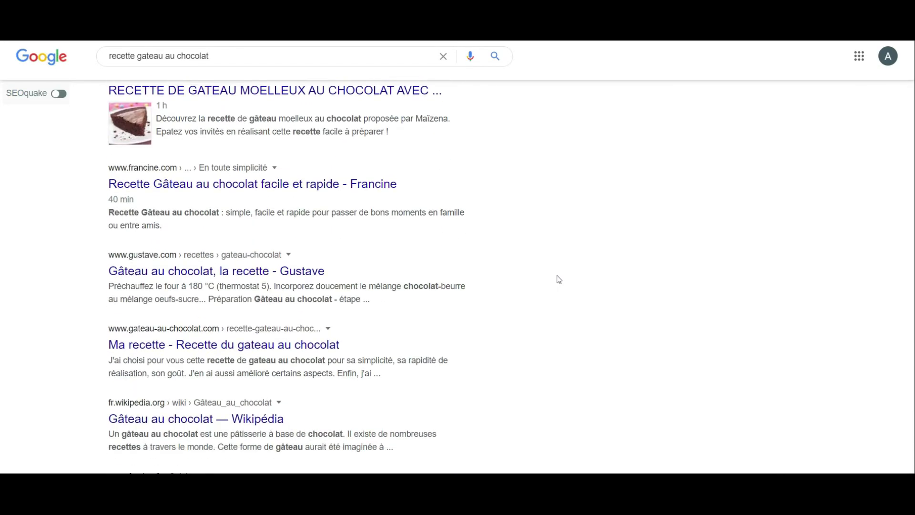
{"action": "scroll", "coordinate": [560, 279], "scroll_direction": "down", "scroll_amount": 10}
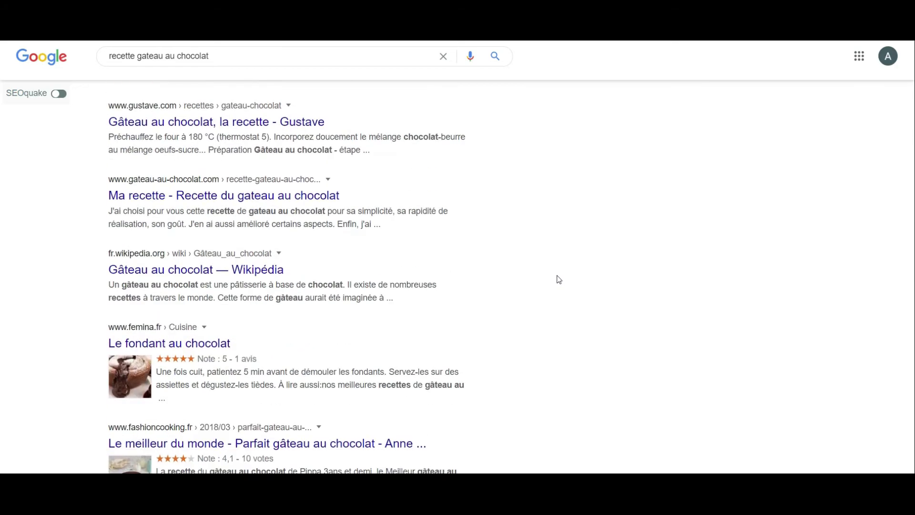
{"action": "scroll", "coordinate": [559, 280], "scroll_direction": "down", "scroll_amount": 7}
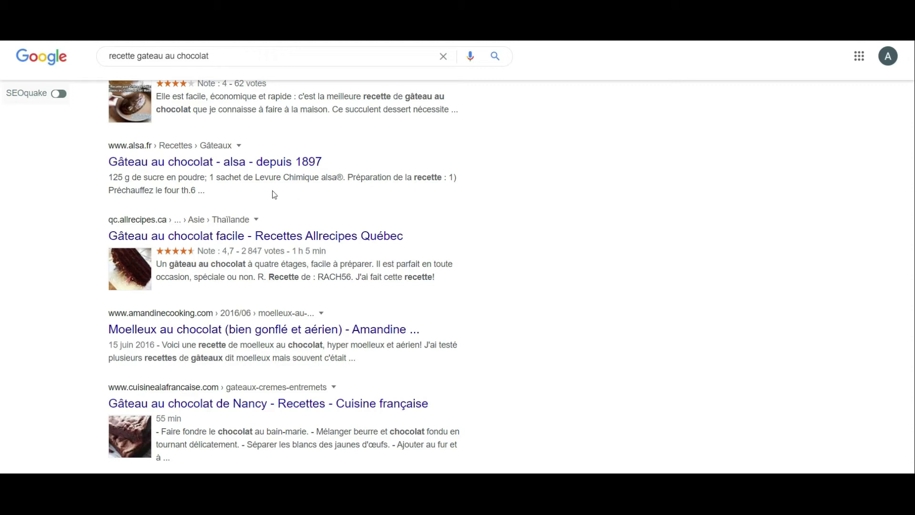
Step: Highlight and examine the meta description of the alsa "Gâteau au chocolat" result, and compare it with the neighbouring listings
{"action": "left_click_drag", "start_coordinate": [205, 192], "coordinate": [120, 174]}
{"action": "left_click", "coordinate": [230, 197]}
{"action": "left_click_drag", "start_coordinate": [366, 192], "coordinate": [152, 177]}
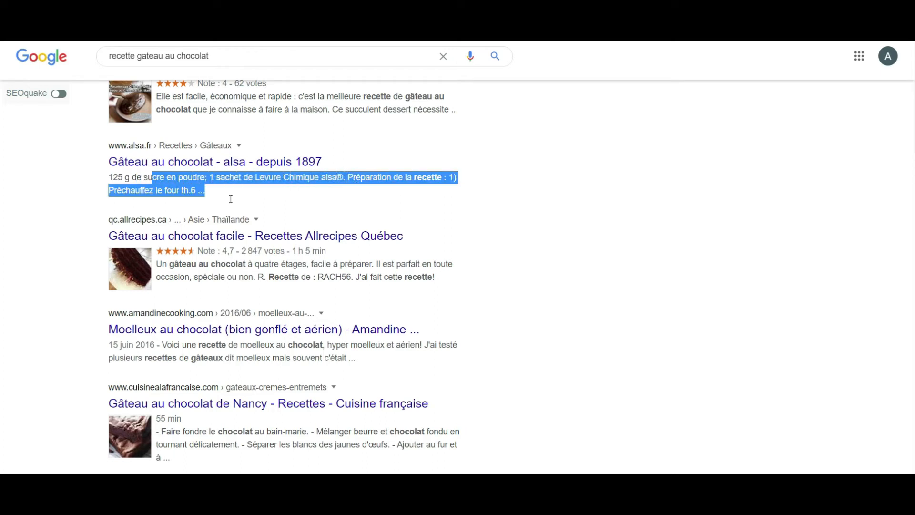
{"action": "left_click", "coordinate": [295, 218]}
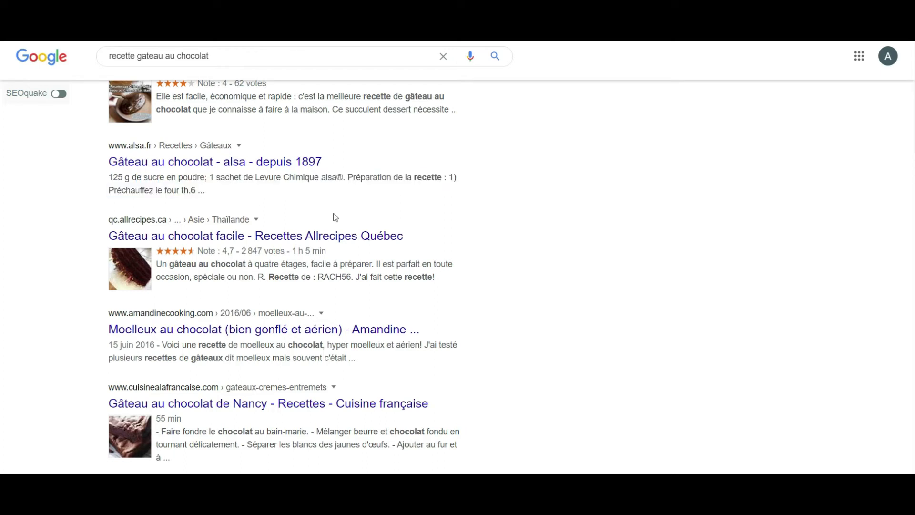
{"action": "scroll", "coordinate": [614, 226], "scroll_direction": "down", "scroll_amount": 1}
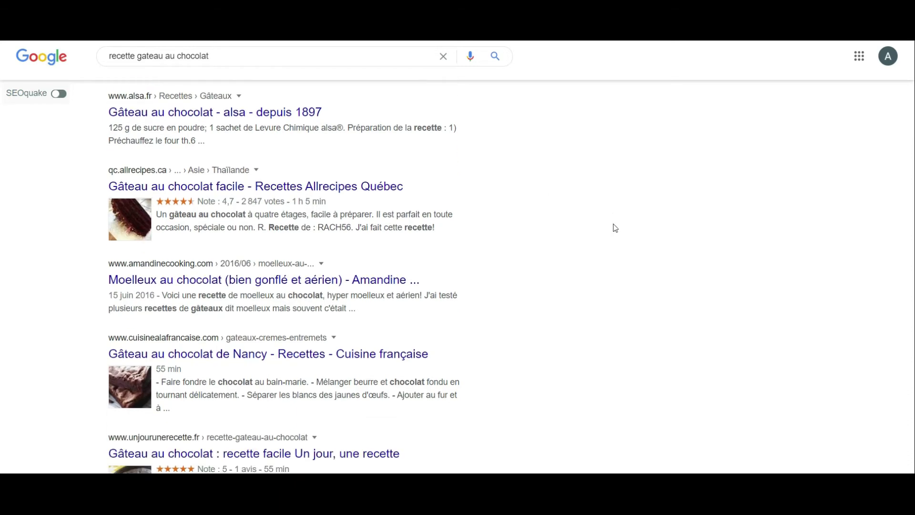
{"action": "scroll", "coordinate": [614, 226], "scroll_direction": "up", "scroll_amount": 2}
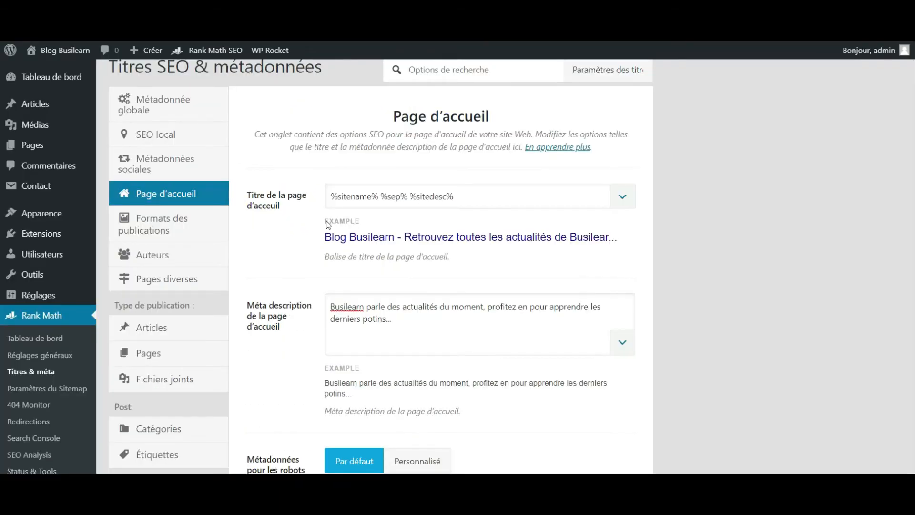
Step: Back in Rank Math, open the Auteurs section, enable Archives de l'auteur to view its options, and set it back to Désactivé
{"action": "scroll", "coordinate": [328, 225], "scroll_direction": "down", "scroll_amount": 1}
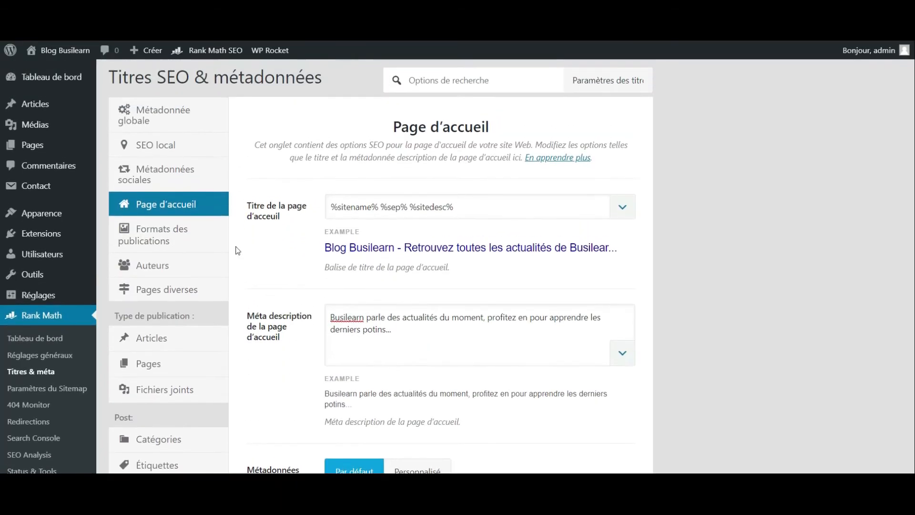
{"action": "scroll", "coordinate": [235, 251], "scroll_direction": "up", "scroll_amount": 1}
{"action": "left_click", "coordinate": [179, 267]}
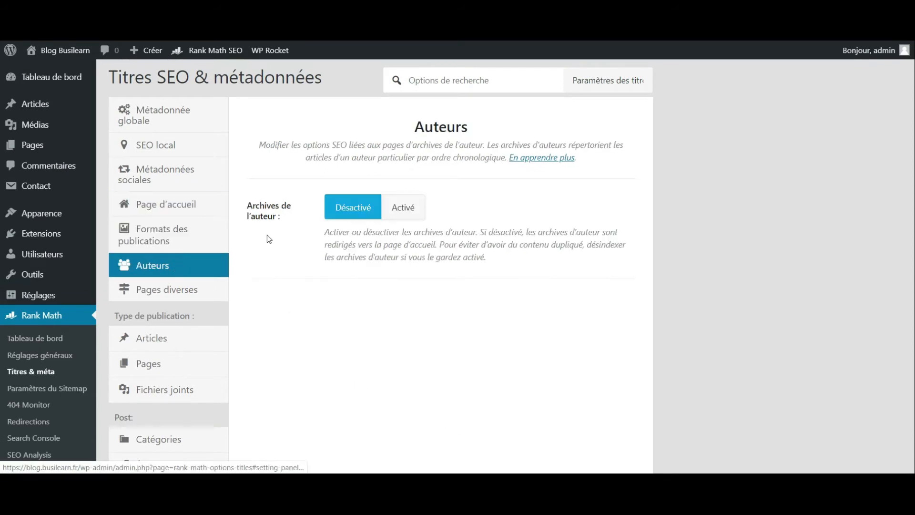
{"action": "left_click", "coordinate": [418, 211]}
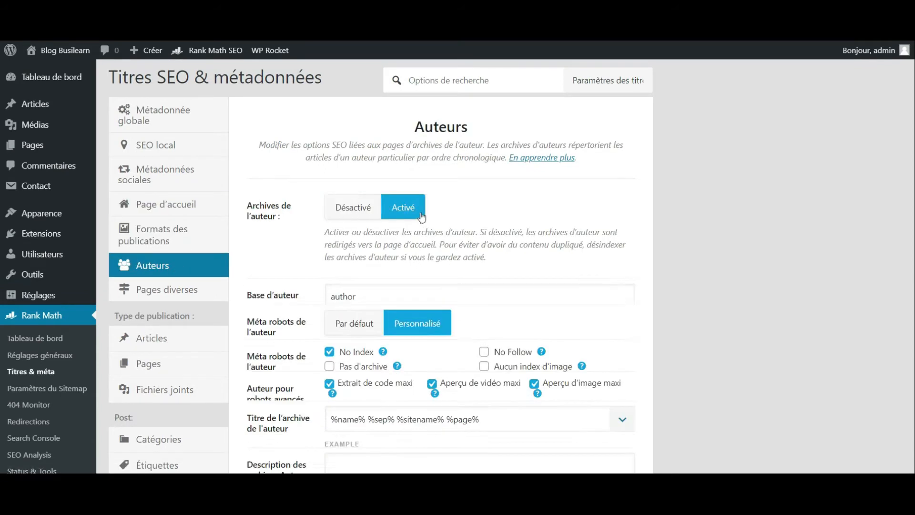
{"action": "left_click", "coordinate": [354, 209]}
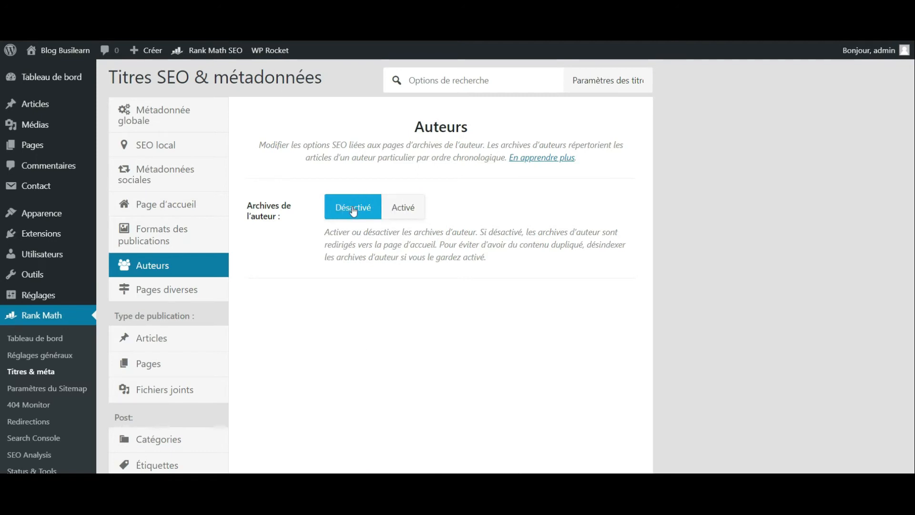
{"action": "scroll", "coordinate": [379, 244], "scroll_direction": "down", "scroll_amount": 1}
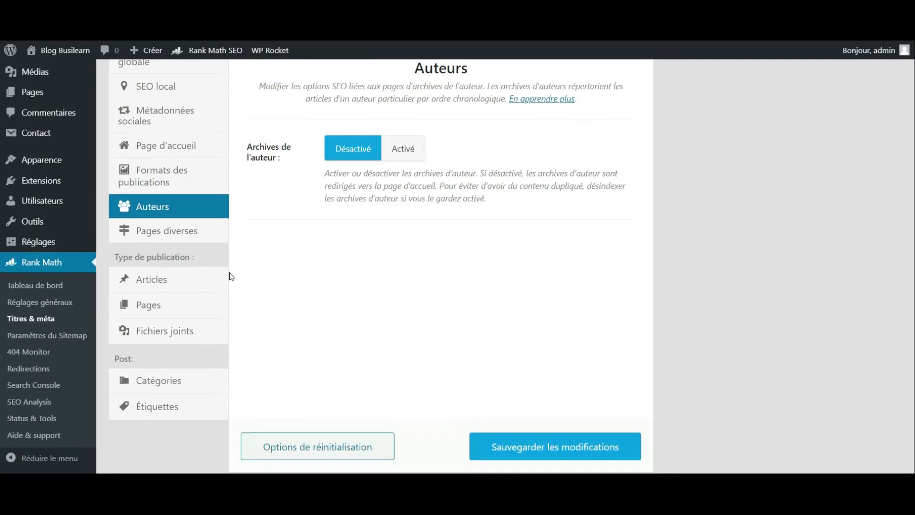
{"action": "scroll", "coordinate": [231, 273], "scroll_direction": "down", "scroll_amount": 1}
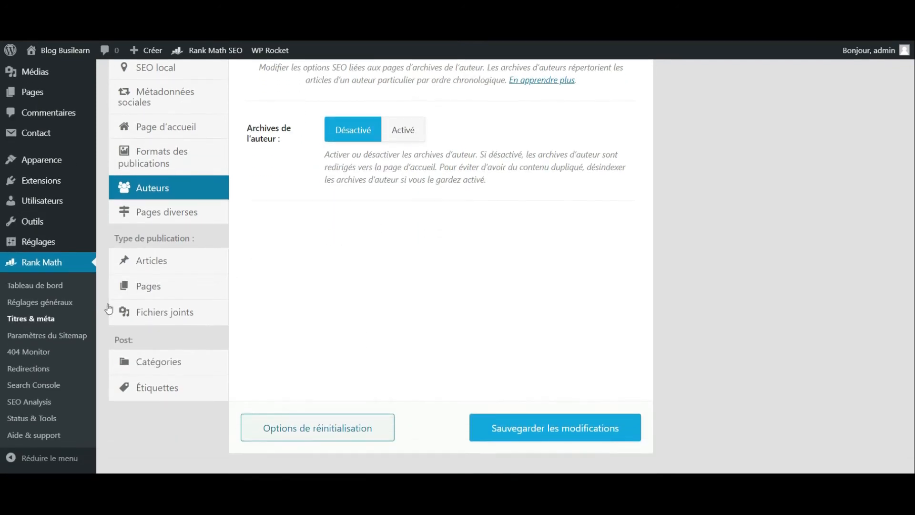
Step: Open Rank Math's Paramètres du Sitemap and review the Général options from links per sitemap down to search engine notification
{"action": "left_click", "coordinate": [39, 337]}
{"action": "left_click", "coordinate": [522, 91]}
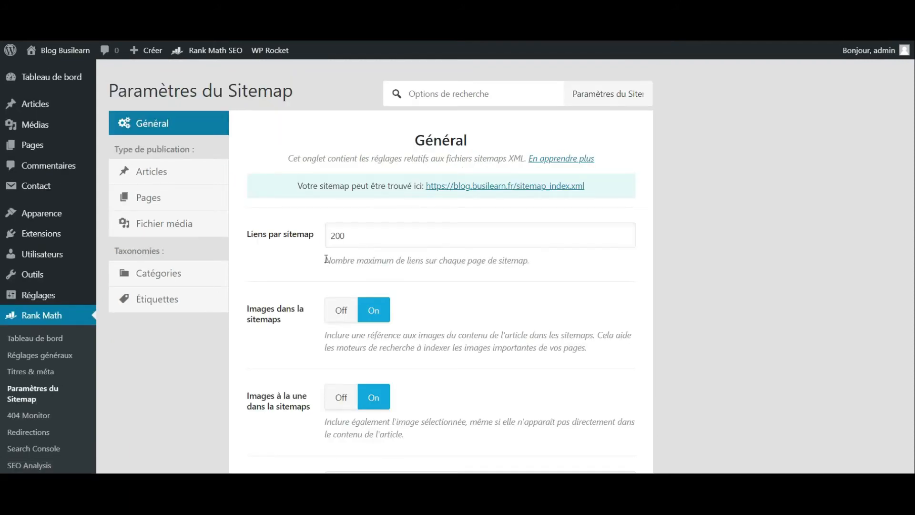
{"action": "scroll", "coordinate": [531, 261], "scroll_direction": "down", "scroll_amount": 1}
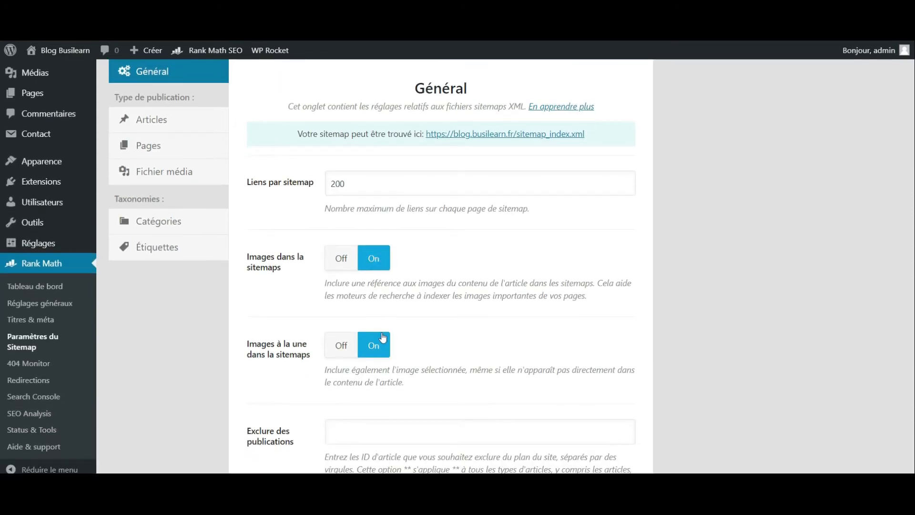
{"action": "scroll", "coordinate": [375, 328], "scroll_direction": "down", "scroll_amount": 1}
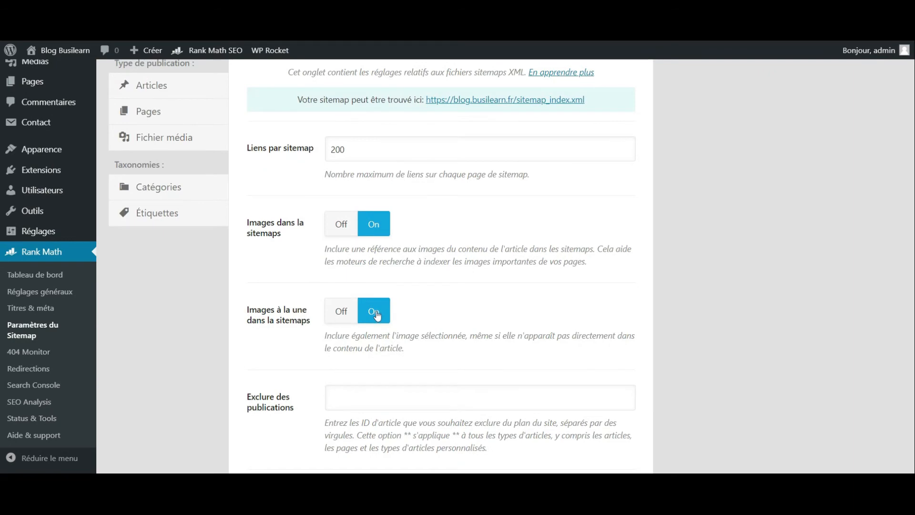
{"action": "scroll", "coordinate": [378, 314], "scroll_direction": "down", "scroll_amount": 5}
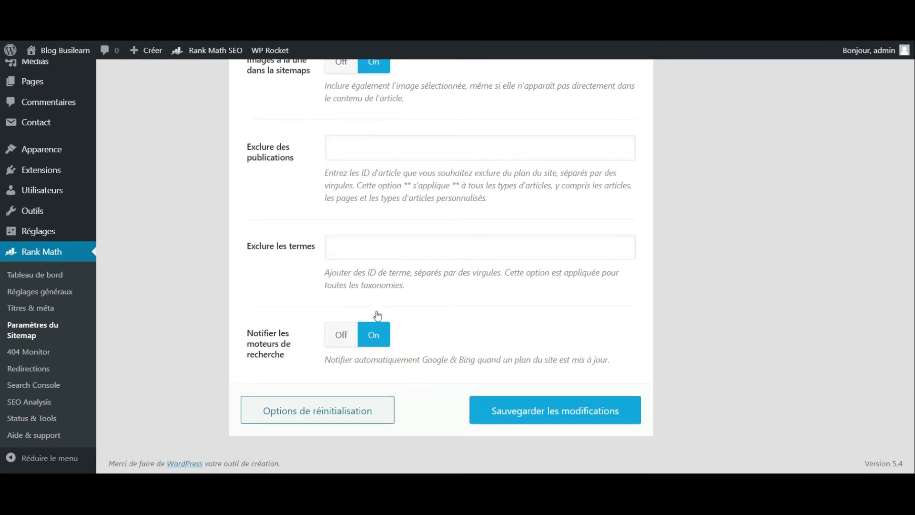
{"action": "scroll", "coordinate": [378, 338], "scroll_direction": "up", "scroll_amount": 1}
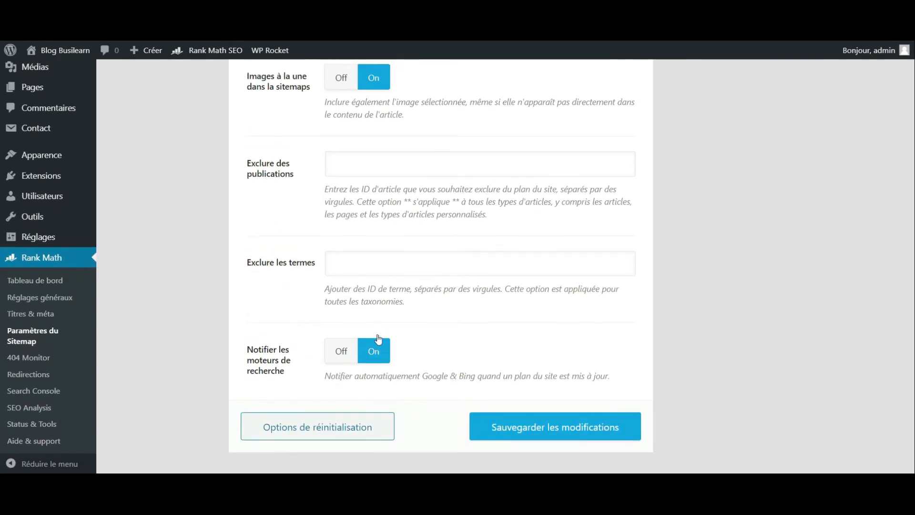
{"action": "scroll", "coordinate": [379, 339], "scroll_direction": "up", "scroll_amount": 6}
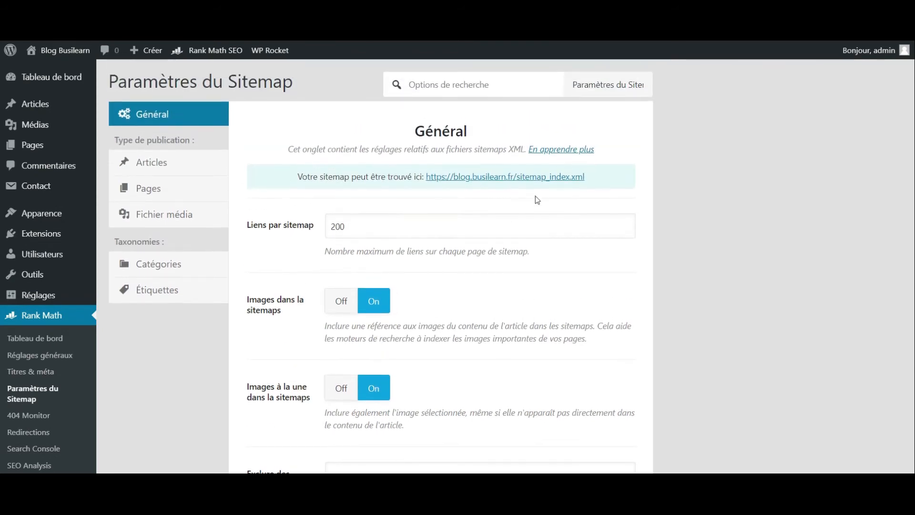
Step: Copy sitemap_index.xml from the sitemap address, submit it as a new sitemap in Google Search Console, and dismiss the confirmation
{"action": "left_click_drag", "start_coordinate": [599, 186], "coordinate": [517, 189]}
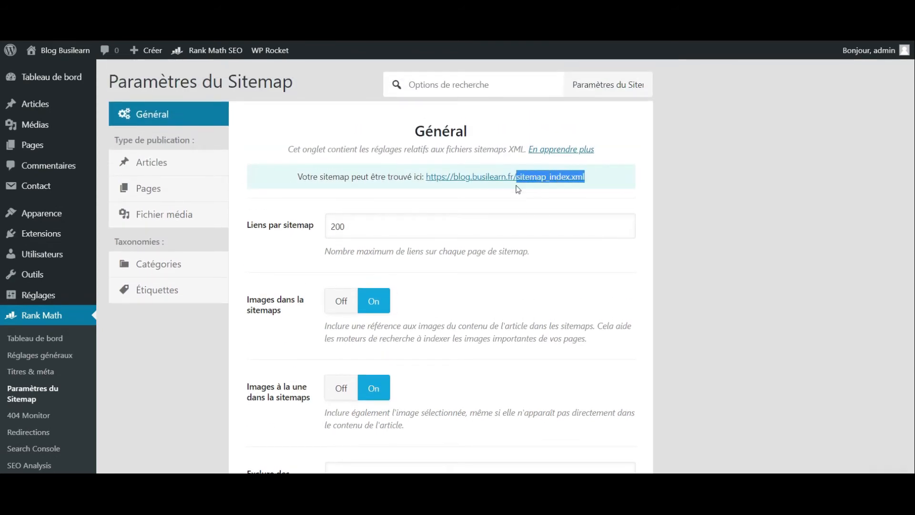
{"action": "key", "text": "ctrl+c"}
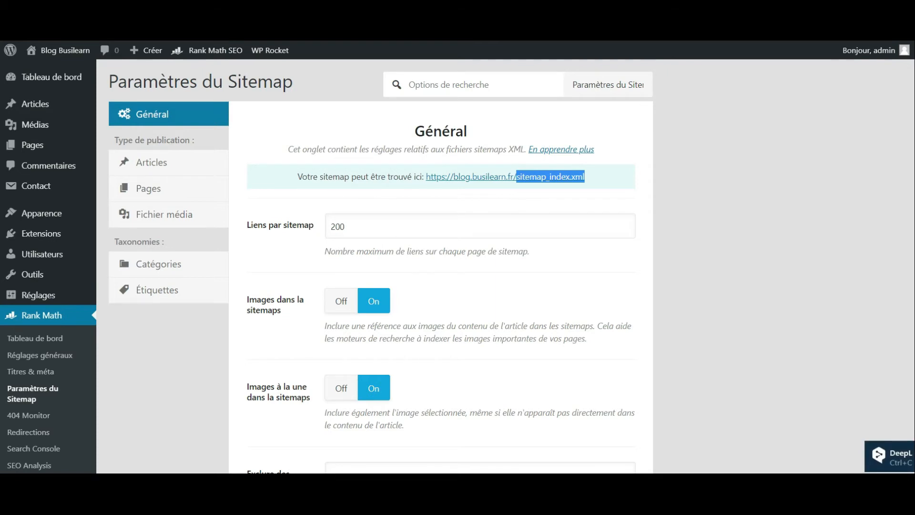
{"action": "key", "text": "ctrl+Tab"}
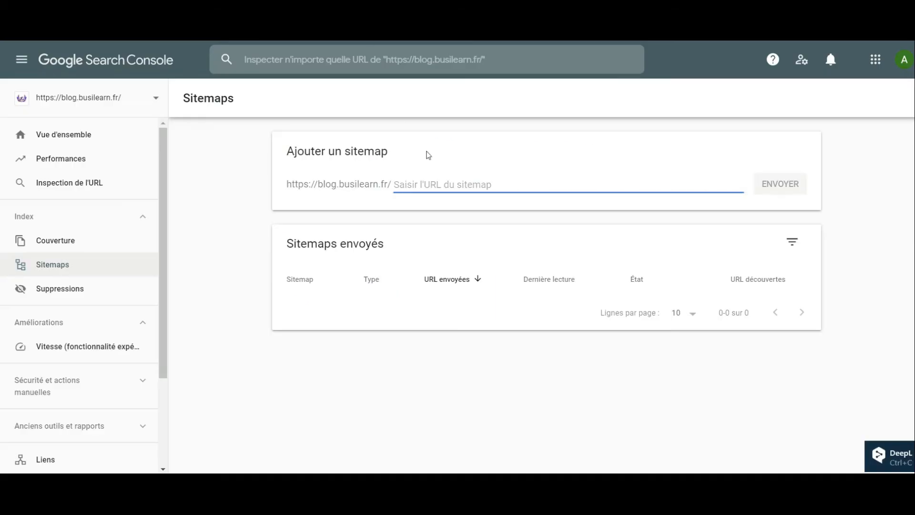
{"action": "key", "text": "ctrl+v"}
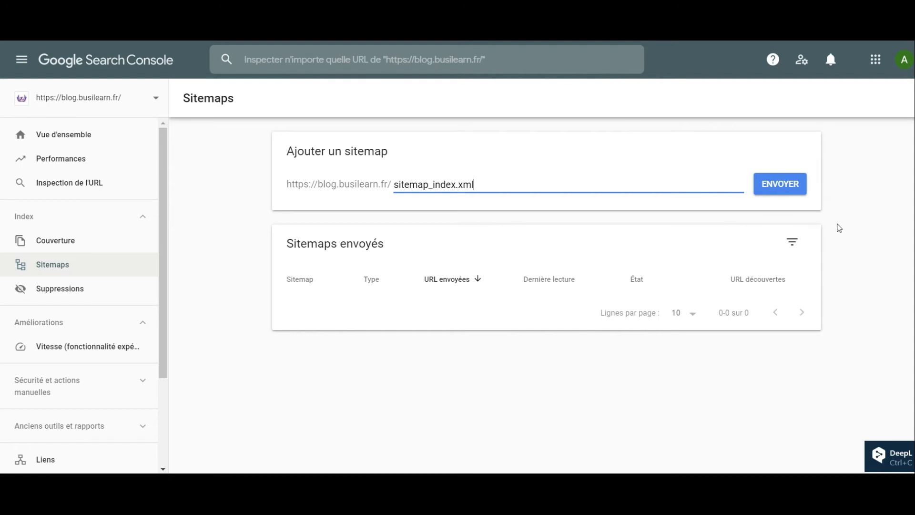
{"action": "left_click", "coordinate": [788, 191]}
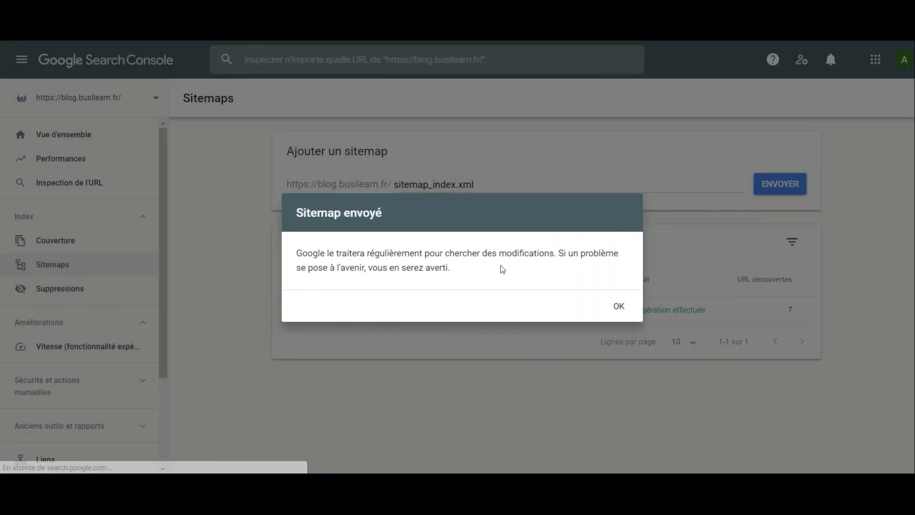
{"action": "left_click", "coordinate": [616, 304]}
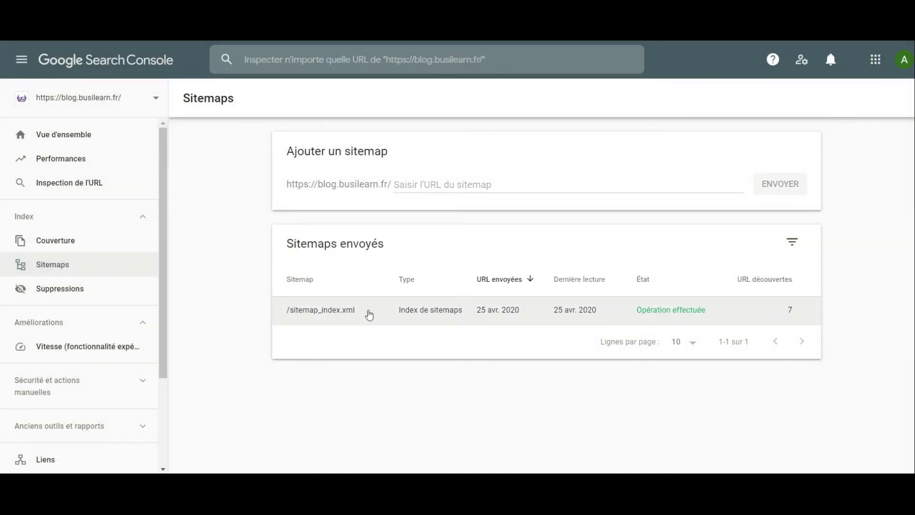
Step: Open the submitted /sitemap_index.xml entry and examine the list of sitemaps read by Google
{"action": "left_click", "coordinate": [370, 315]}
{"action": "scroll", "coordinate": [367, 315], "scroll_direction": "down", "scroll_amount": 1}
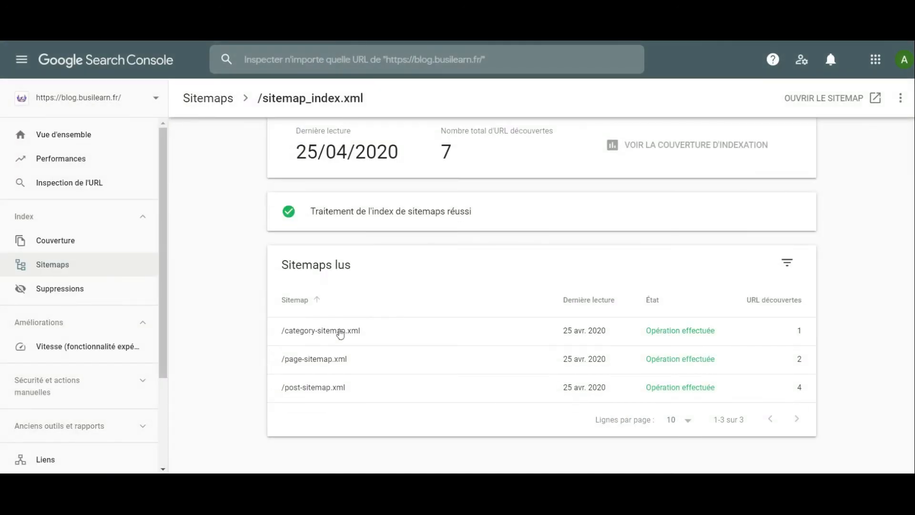
Step: Open the submitted sitemap index on the blog and inspect its post, page and category sitemaps
{"action": "scroll", "coordinate": [372, 319], "scroll_direction": "up", "scroll_amount": 1}
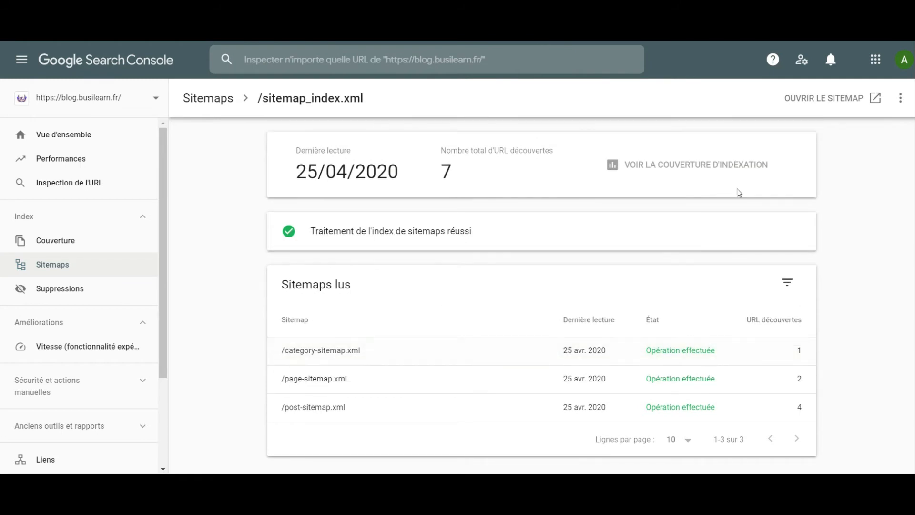
{"action": "left_click", "coordinate": [877, 99]}
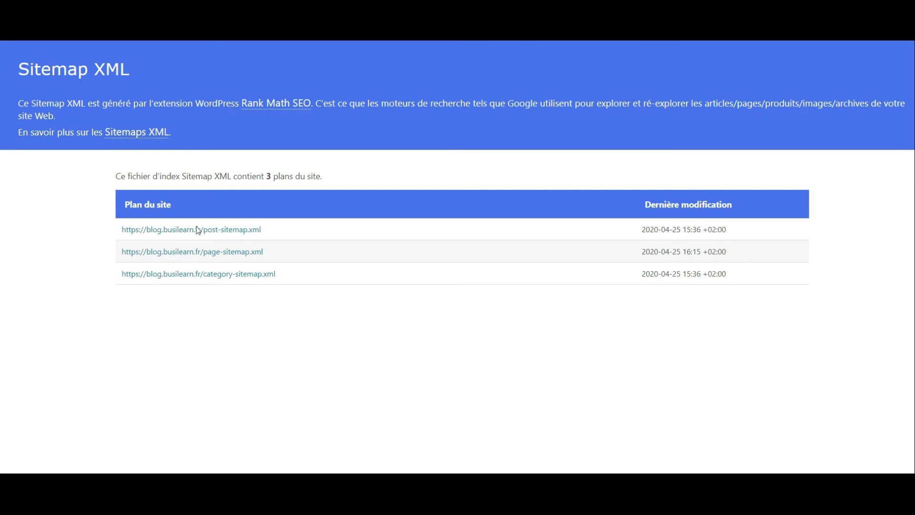
{"action": "left_click", "coordinate": [176, 235]}
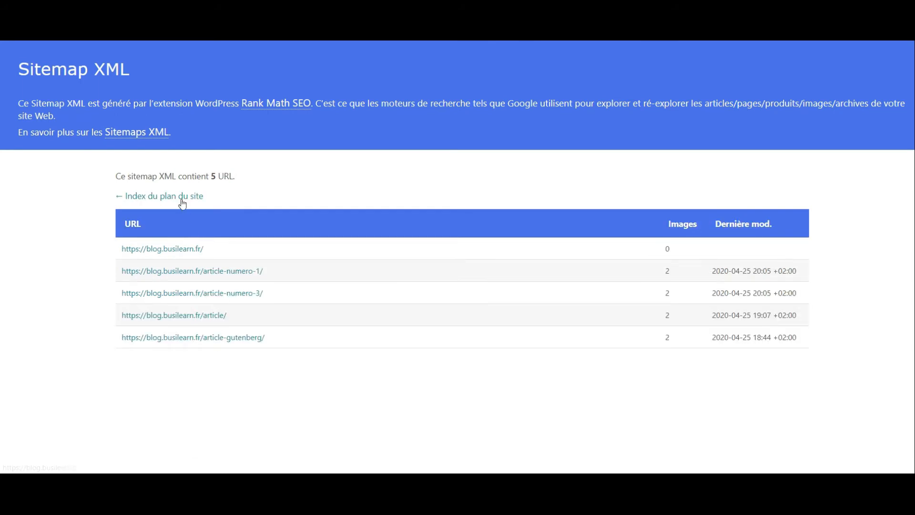
{"action": "left_click", "coordinate": [180, 197]}
{"action": "left_click", "coordinate": [197, 257]}
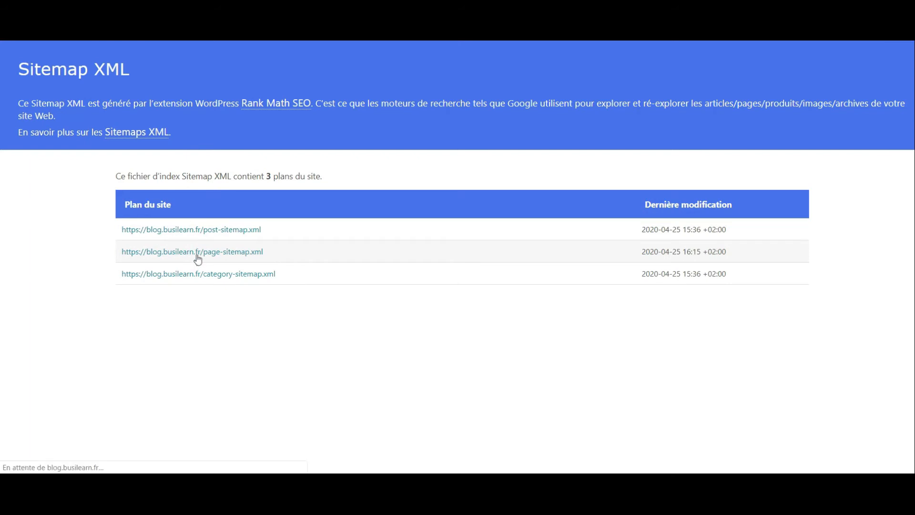
{"action": "left_click", "coordinate": [167, 198]}
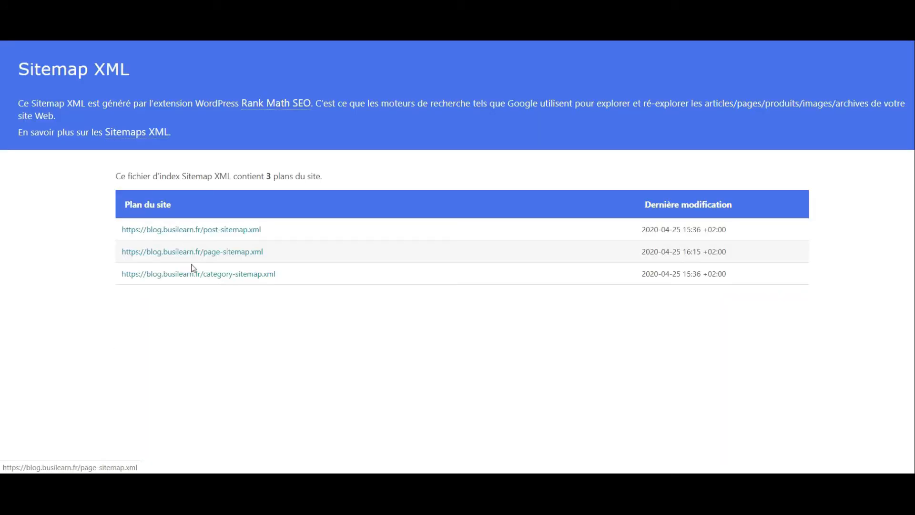
{"action": "left_click", "coordinate": [190, 274]}
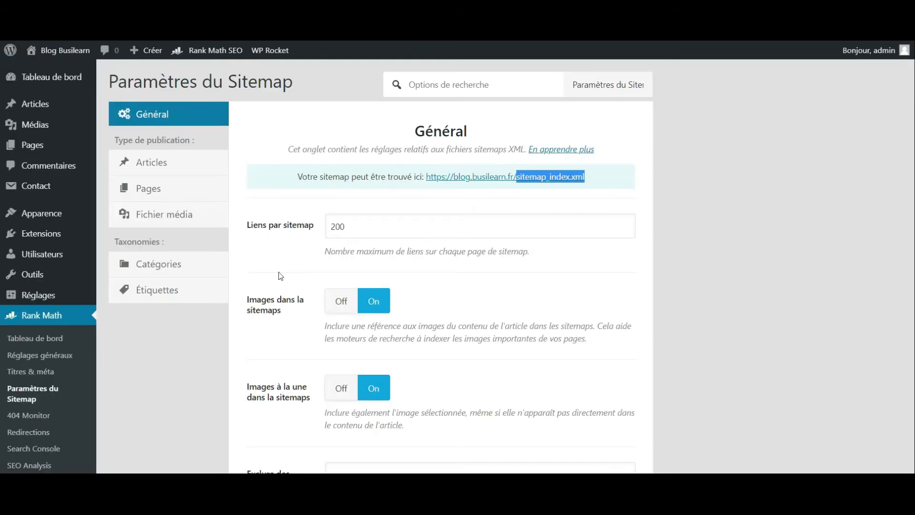
Step: Back in Rank Math's Paramètres du Sitemap, review the Général options and the Articles, Pages and Fichier média settings
{"action": "scroll", "coordinate": [281, 286], "scroll_direction": "down", "scroll_amount": 7}
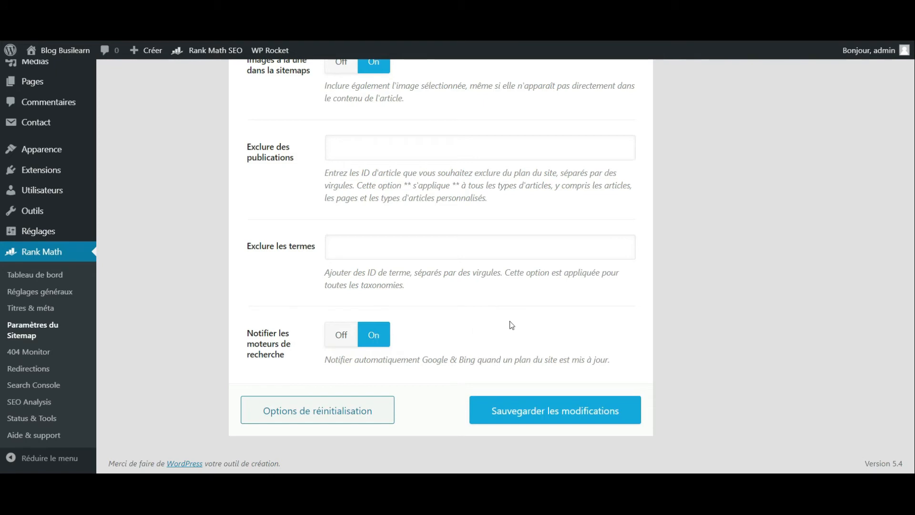
{"action": "scroll", "coordinate": [245, 227], "scroll_direction": "up", "scroll_amount": 7}
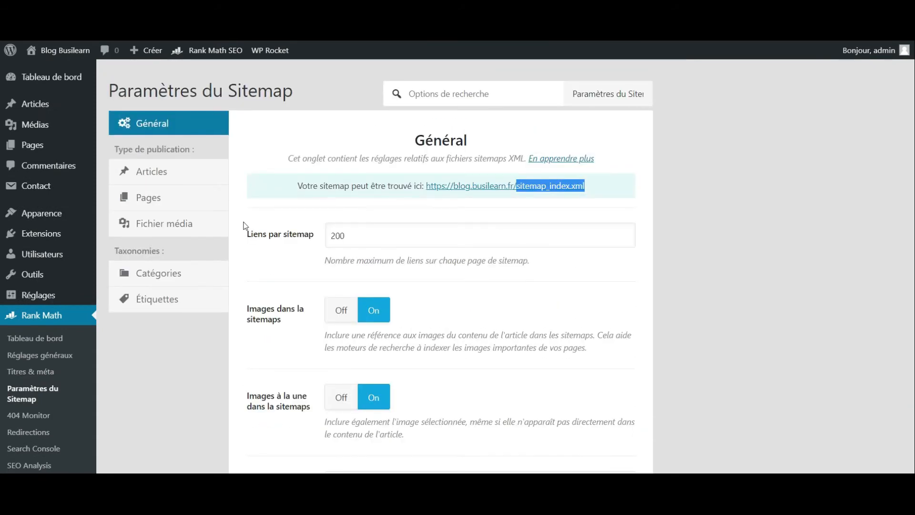
{"action": "left_click", "coordinate": [157, 171]}
{"action": "scroll", "coordinate": [224, 200], "scroll_direction": "down", "scroll_amount": 1}
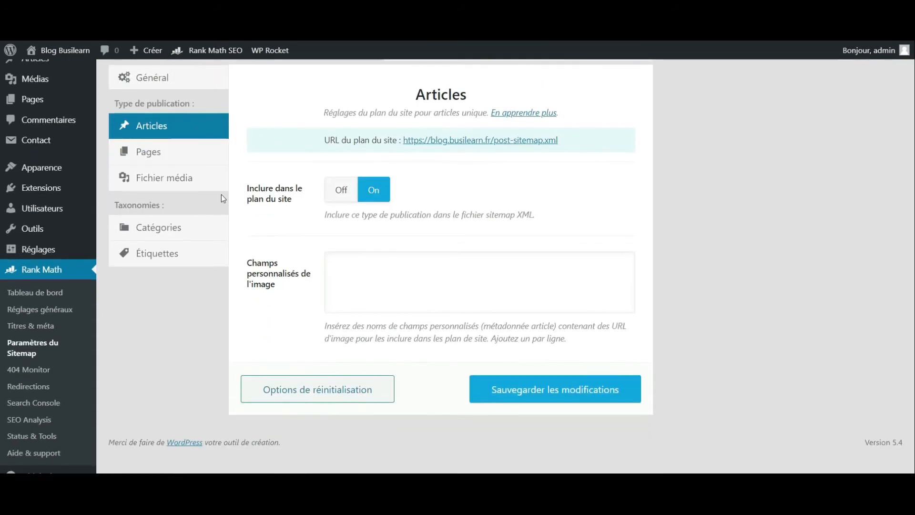
{"action": "left_click", "coordinate": [161, 152]}
{"action": "left_click", "coordinate": [193, 178]}
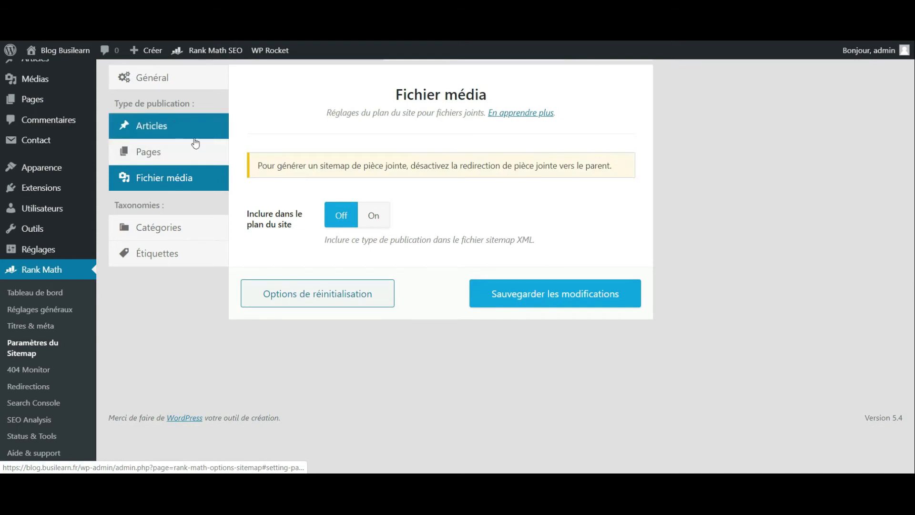
{"action": "left_click", "coordinate": [193, 133]}
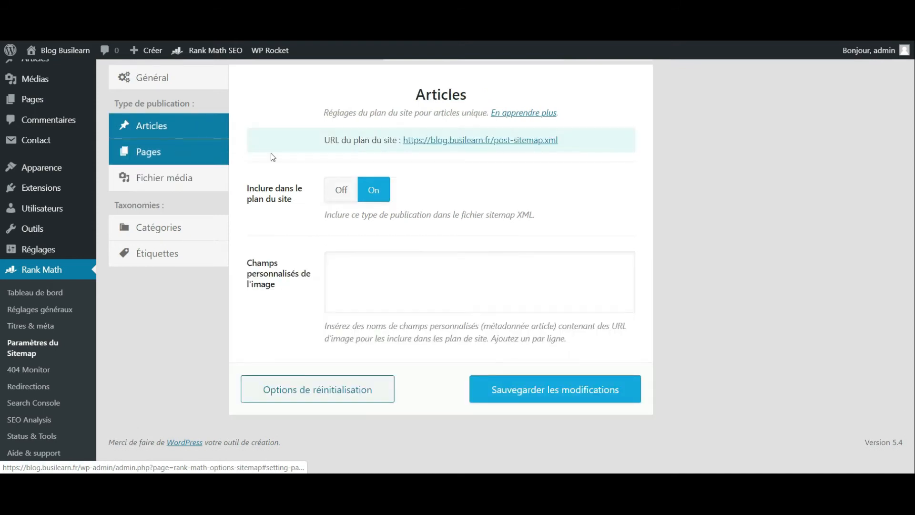
Step: Open the list of all articles and examine each article's Détails SEO, including score, keyword and links
{"action": "scroll", "coordinate": [219, 254], "scroll_direction": "up", "scroll_amount": 1}
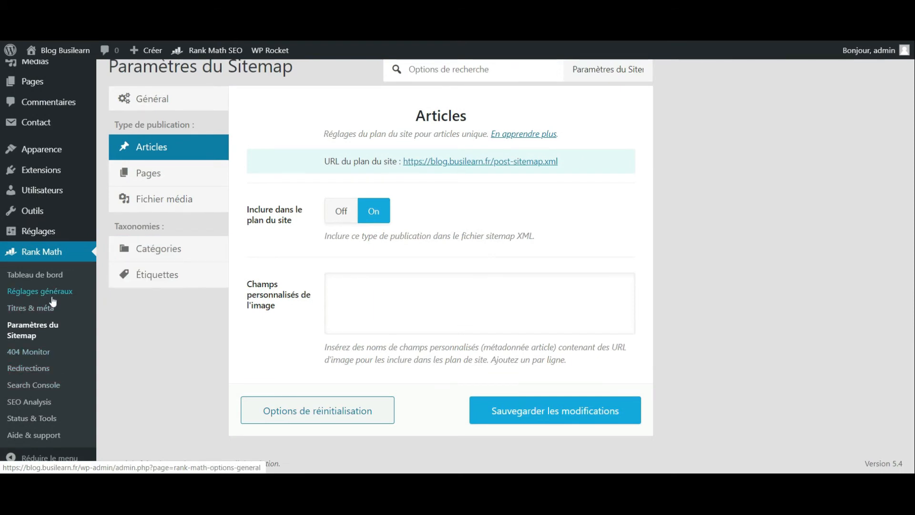
{"action": "scroll", "coordinate": [52, 303], "scroll_direction": "up", "scroll_amount": 1}
{"action": "mouse_move", "coordinate": [69, 107]}
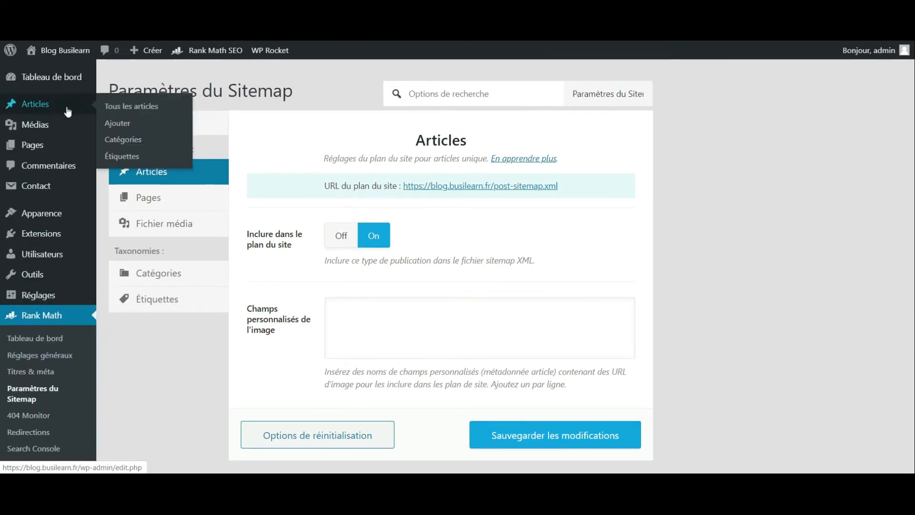
{"action": "left_click", "coordinate": [132, 109]}
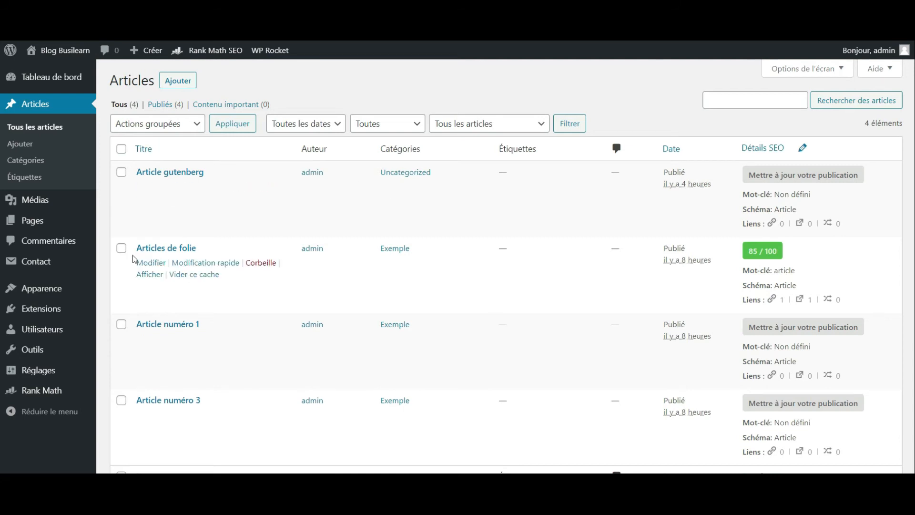
{"action": "scroll", "coordinate": [649, 166], "scroll_direction": "down", "scroll_amount": 1}
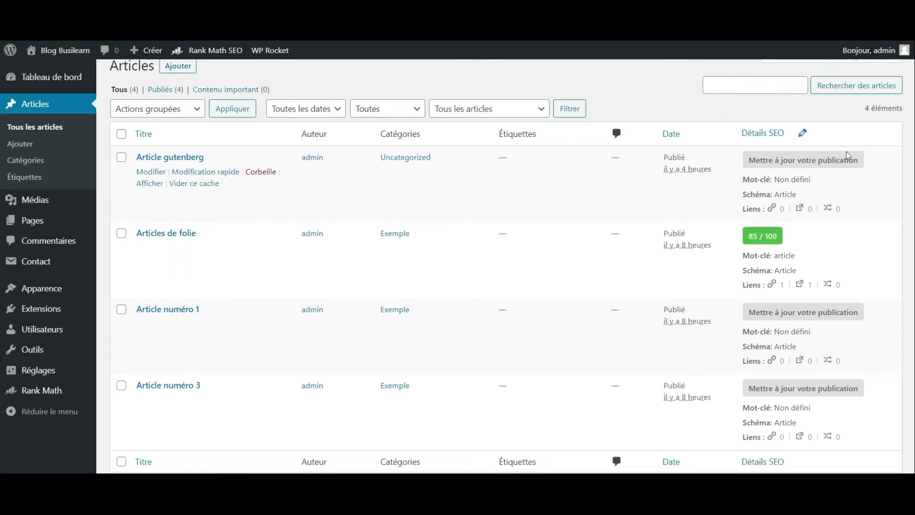
{"action": "scroll", "coordinate": [804, 206], "scroll_direction": "down", "scroll_amount": 2}
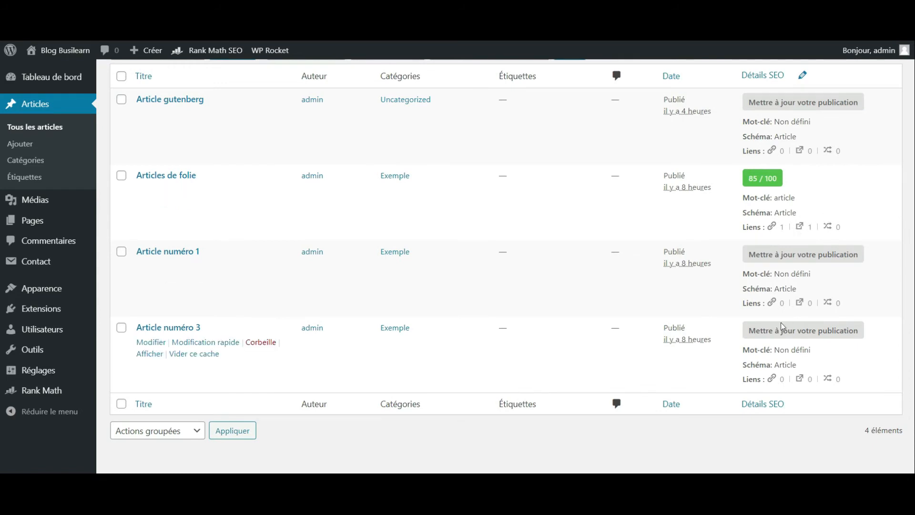
{"action": "scroll", "coordinate": [781, 322], "scroll_direction": "up", "scroll_amount": 1}
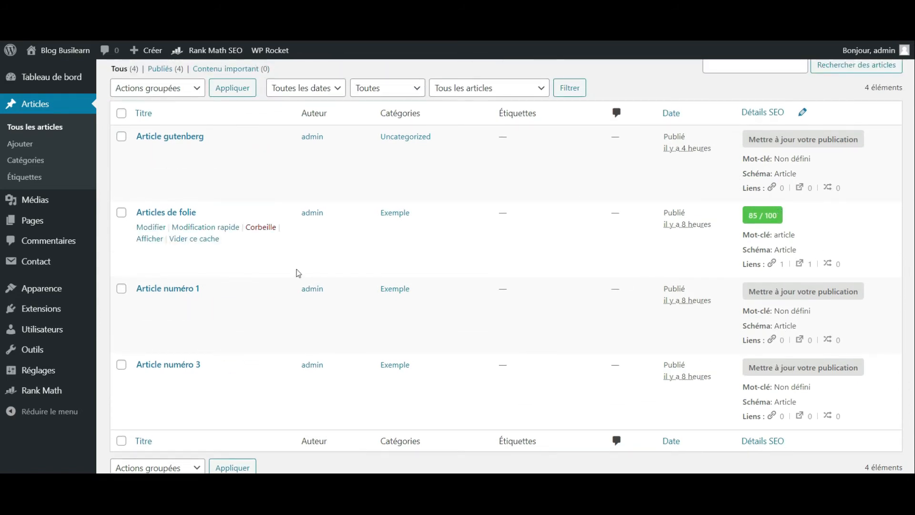
Step: Open the article "Articles de folie" for editing and display its Rank Math SEO analysis
{"action": "left_click", "coordinate": [151, 227]}
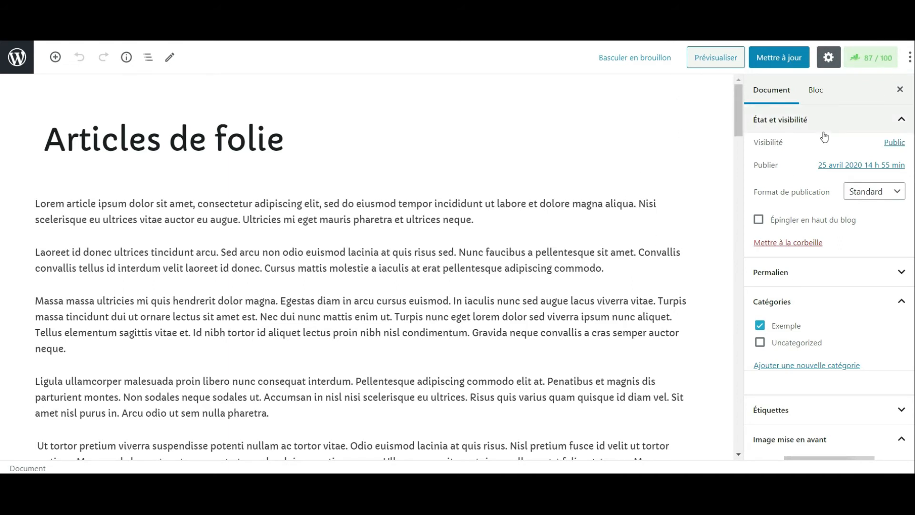
{"action": "left_click", "coordinate": [870, 64]}
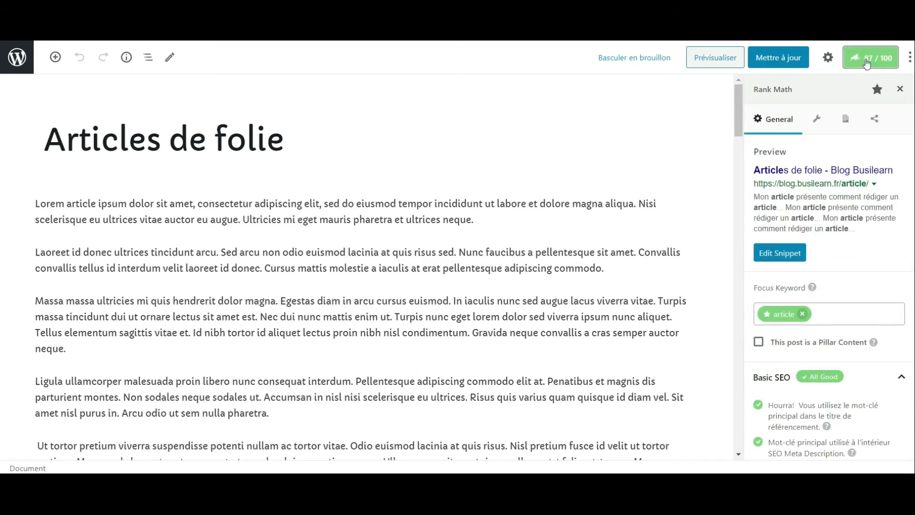
{"action": "scroll", "coordinate": [865, 238], "scroll_direction": "down", "scroll_amount": 2}
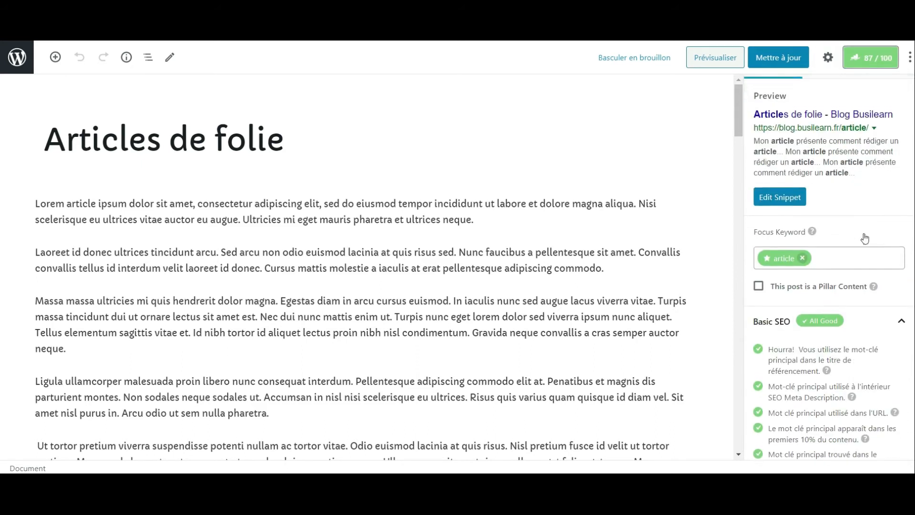
{"action": "scroll", "coordinate": [866, 239], "scroll_direction": "up", "scroll_amount": 1}
Step: Open the article's Preview Snippet Editor, review its title, permalink and description fields, and close it without changes
{"action": "left_click", "coordinate": [769, 215]}
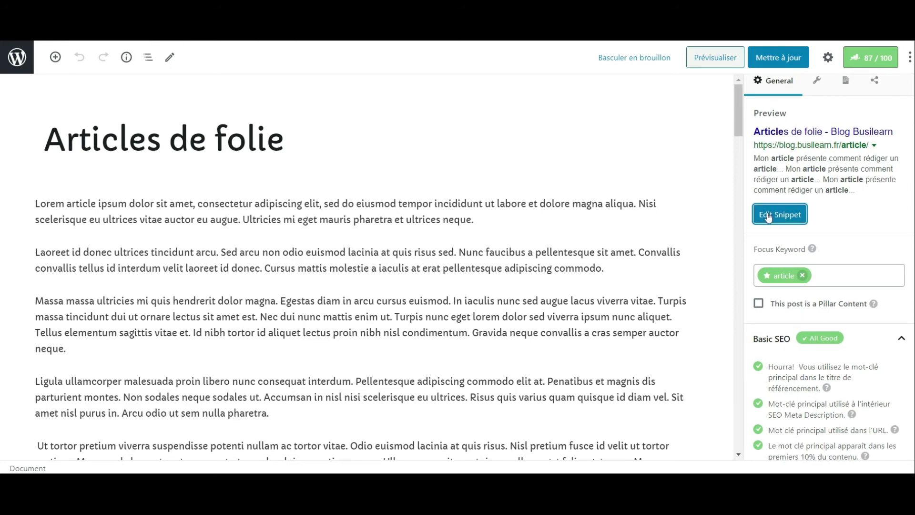
{"action": "left_click_drag", "start_coordinate": [419, 267], "coordinate": [296, 265]}
{"action": "left_click", "coordinate": [289, 275]}
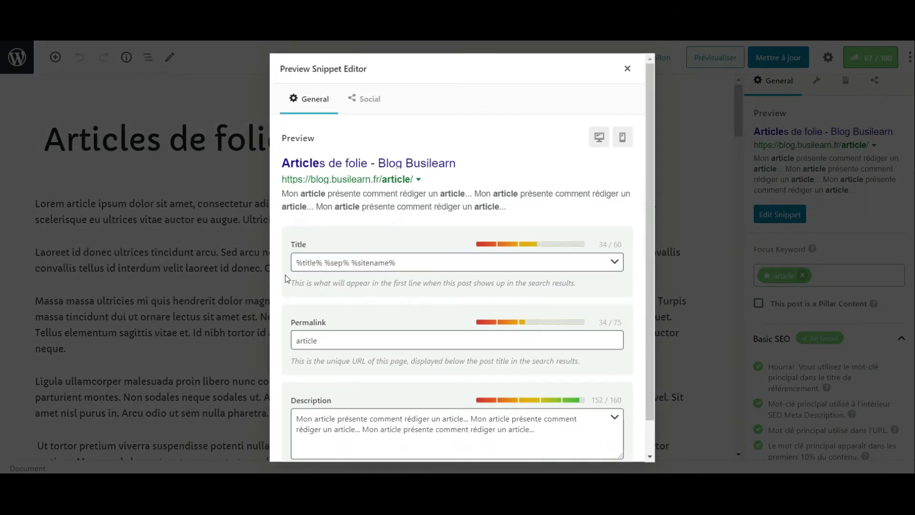
{"action": "scroll", "coordinate": [287, 279], "scroll_direction": "down", "scroll_amount": 1}
{"action": "left_click_drag", "start_coordinate": [561, 411], "coordinate": [379, 358]}
{"action": "left_click", "coordinate": [379, 359]}
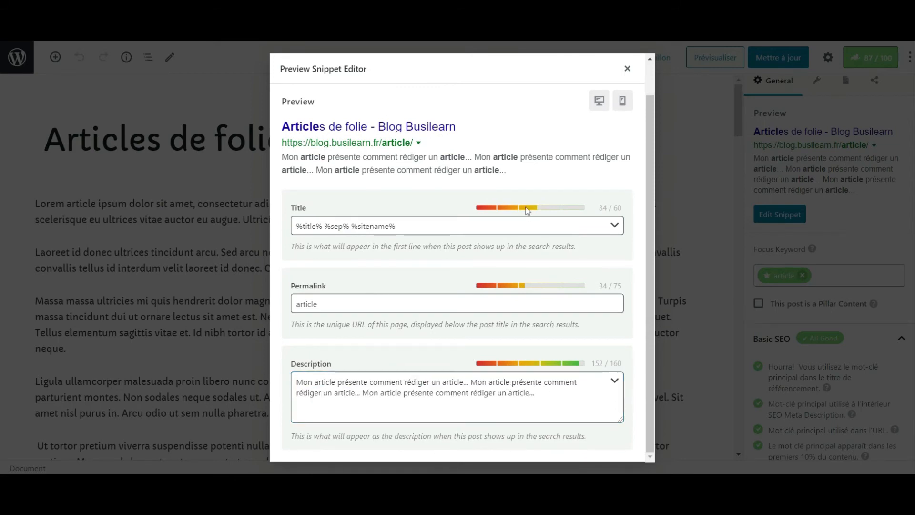
{"action": "left_click", "coordinate": [628, 69]}
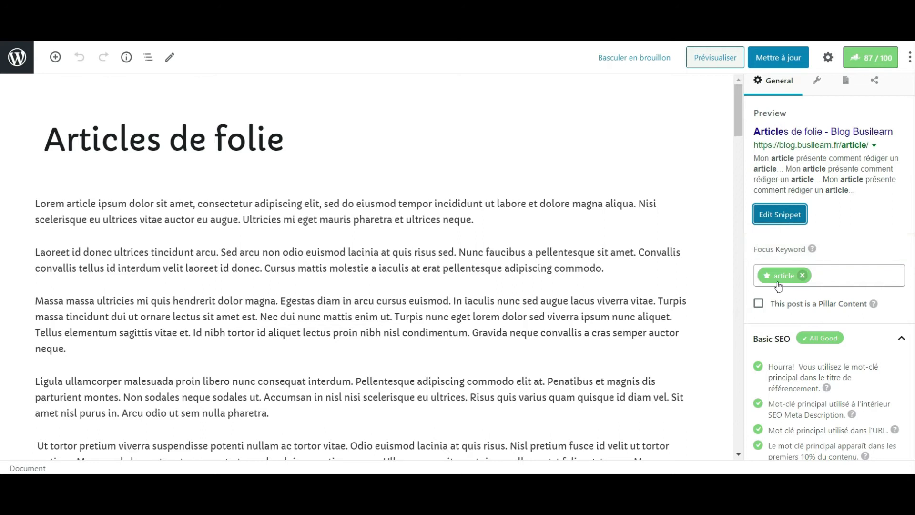
Step: Examine the article's focus keyword and Basic SEO checks against its title, URL and meta description in the snippet preview
{"action": "scroll", "coordinate": [801, 283], "scroll_direction": "down", "scroll_amount": 1}
{"action": "scroll", "coordinate": [815, 226], "scroll_direction": "up", "scroll_amount": 1}
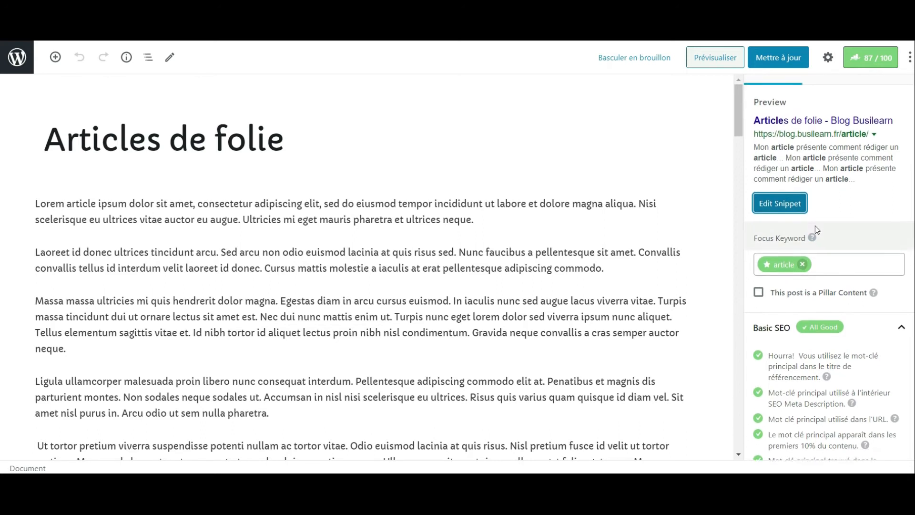
{"action": "left_click", "coordinate": [793, 273]}
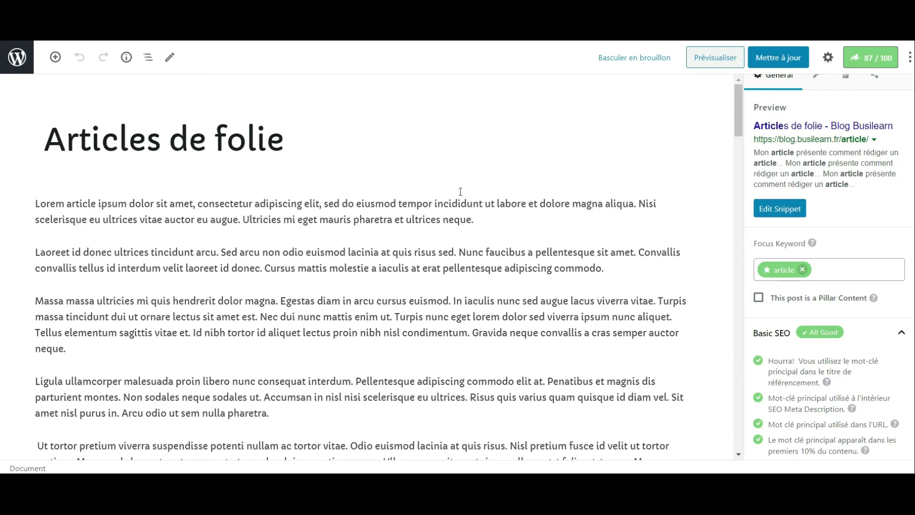
{"action": "scroll", "coordinate": [352, 364], "scroll_direction": "down", "scroll_amount": 3}
{"action": "scroll", "coordinate": [354, 362], "scroll_direction": "up", "scroll_amount": 3}
{"action": "scroll", "coordinate": [857, 261], "scroll_direction": "down", "scroll_amount": 3}
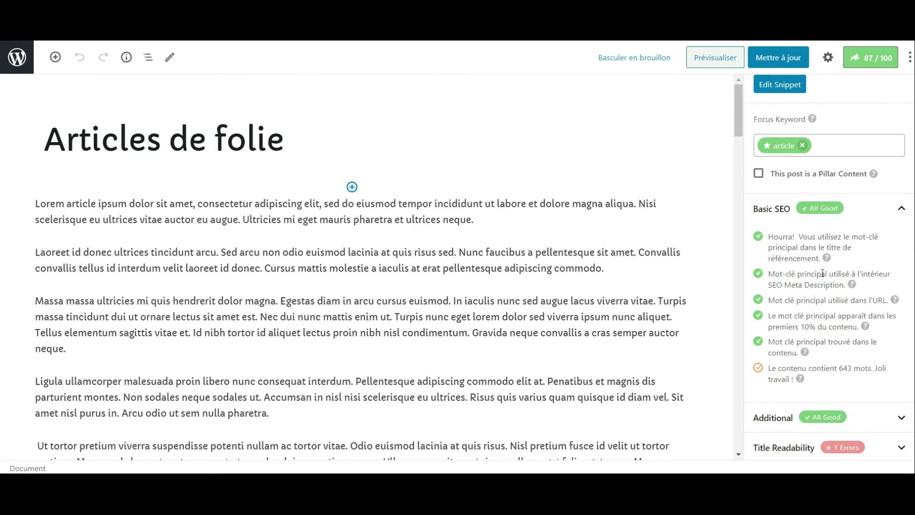
{"action": "scroll", "coordinate": [846, 219], "scroll_direction": "down", "scroll_amount": 1}
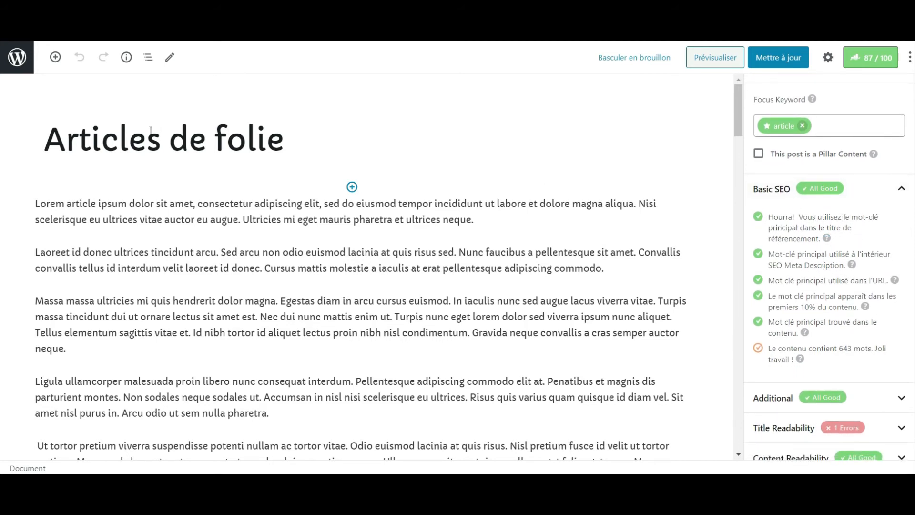
{"action": "left_click", "coordinate": [98, 140]}
{"action": "scroll", "coordinate": [870, 236], "scroll_direction": "up", "scroll_amount": 3}
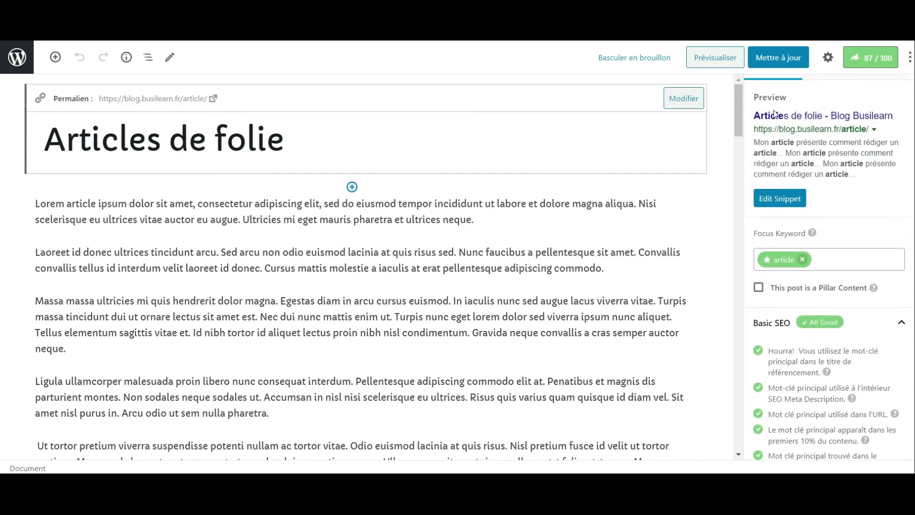
{"action": "scroll", "coordinate": [844, 158], "scroll_direction": "down", "scroll_amount": 2}
{"action": "scroll", "coordinate": [844, 158], "scroll_direction": "down", "scroll_amount": 1}
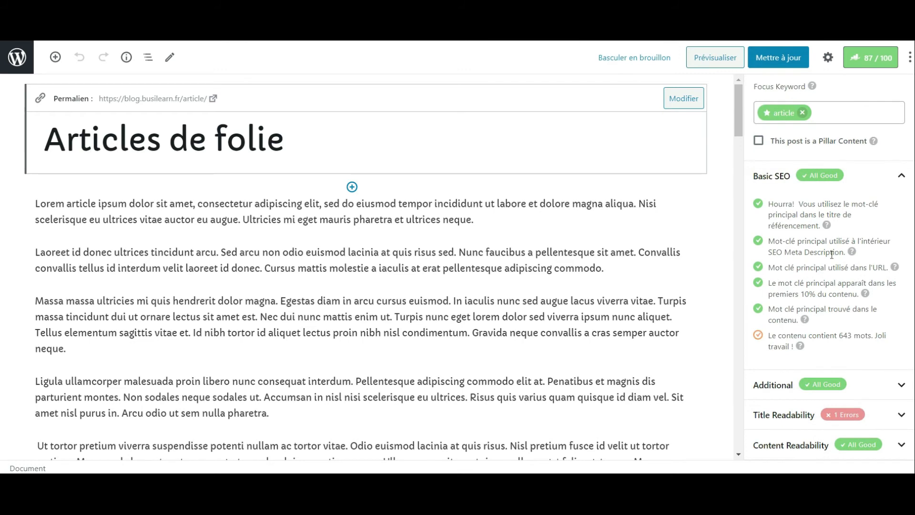
{"action": "scroll", "coordinate": [842, 253], "scroll_direction": "up", "scroll_amount": 4}
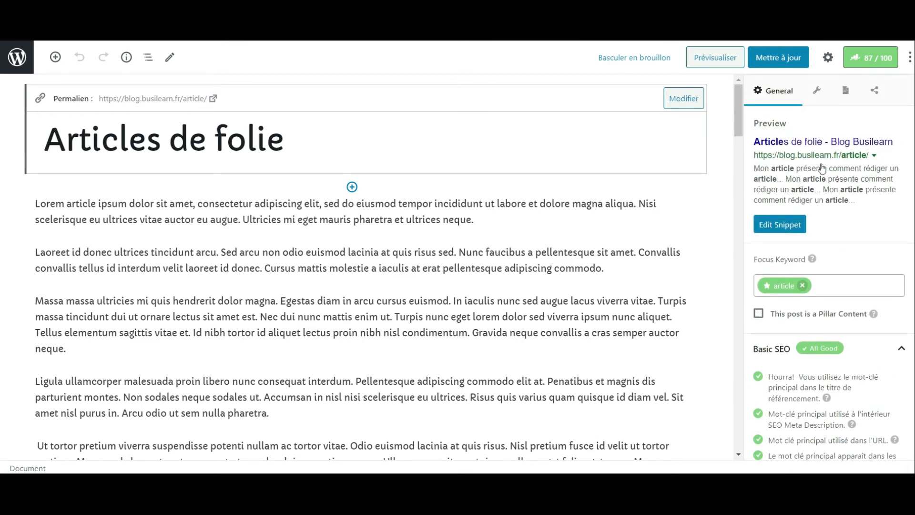
{"action": "scroll", "coordinate": [785, 194], "scroll_direction": "down", "scroll_amount": 4}
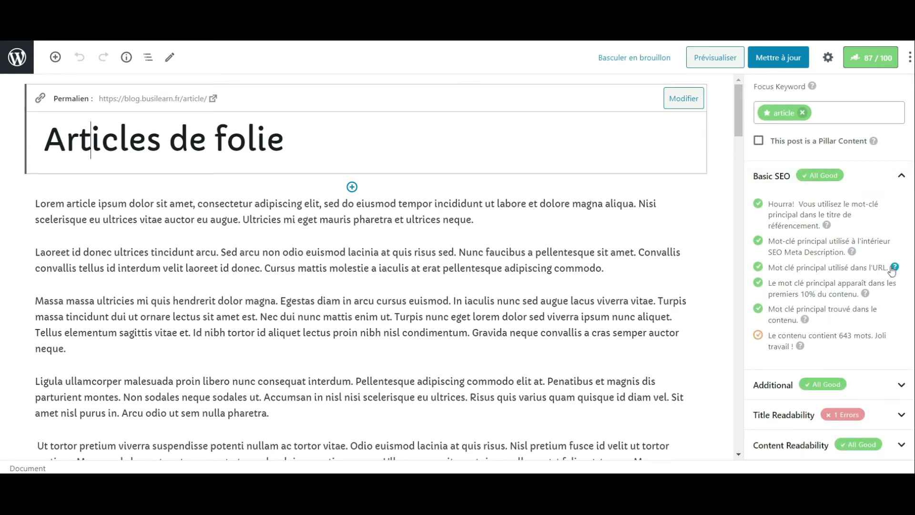
Step: Expand the Additional and Title Readability checks for the article and read their recommendations
{"action": "left_click", "coordinate": [870, 391]}
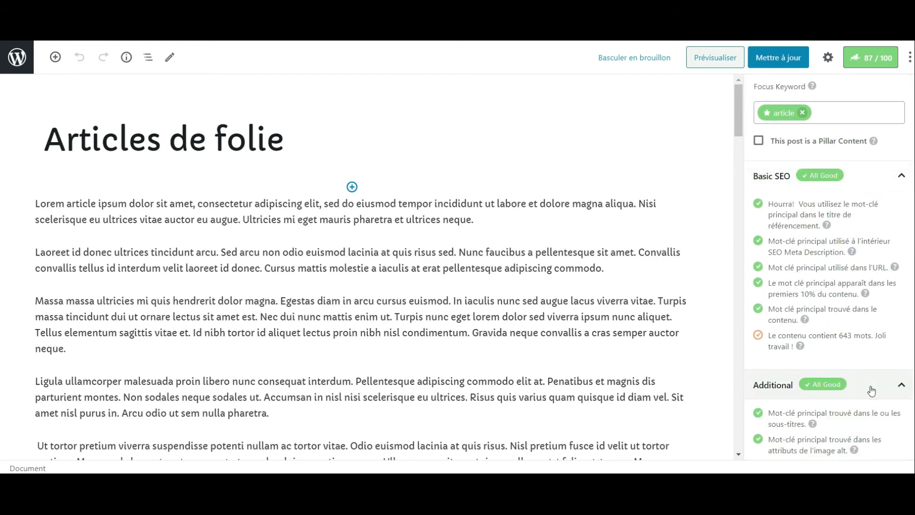
{"action": "scroll", "coordinate": [871, 391], "scroll_direction": "down", "scroll_amount": 5}
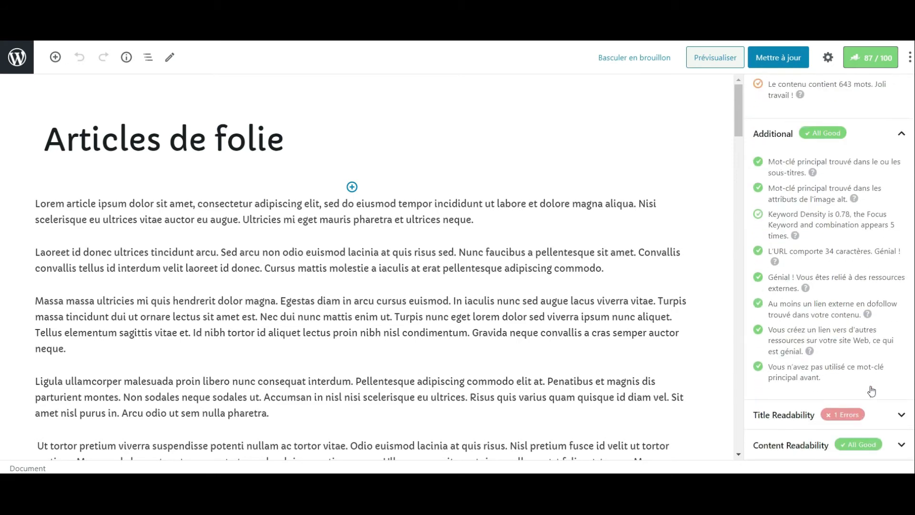
{"action": "left_click", "coordinate": [883, 417]}
{"action": "scroll", "coordinate": [885, 422], "scroll_direction": "down", "scroll_amount": 2}
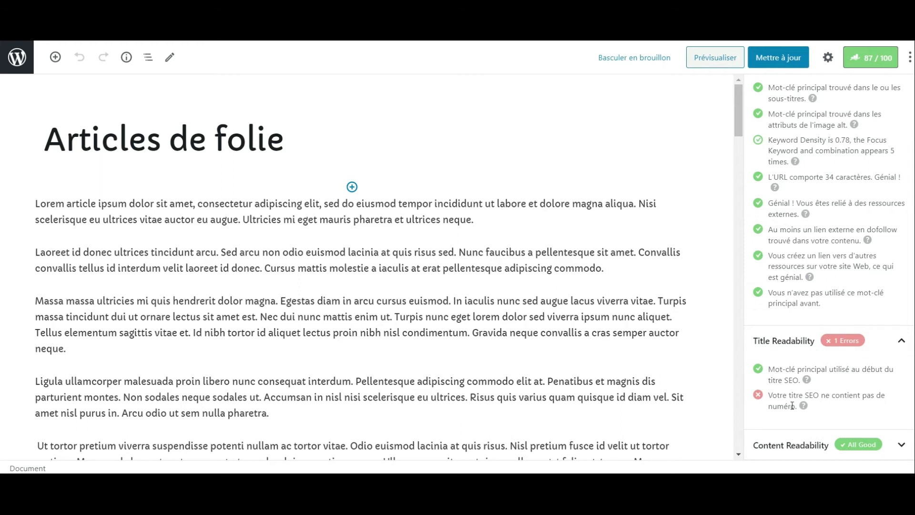
Step: Review the article's Basic SEO and Additional checks, including keyword density, against its snippet preview and body text
{"action": "scroll", "coordinate": [846, 233], "scroll_direction": "up", "scroll_amount": 2}
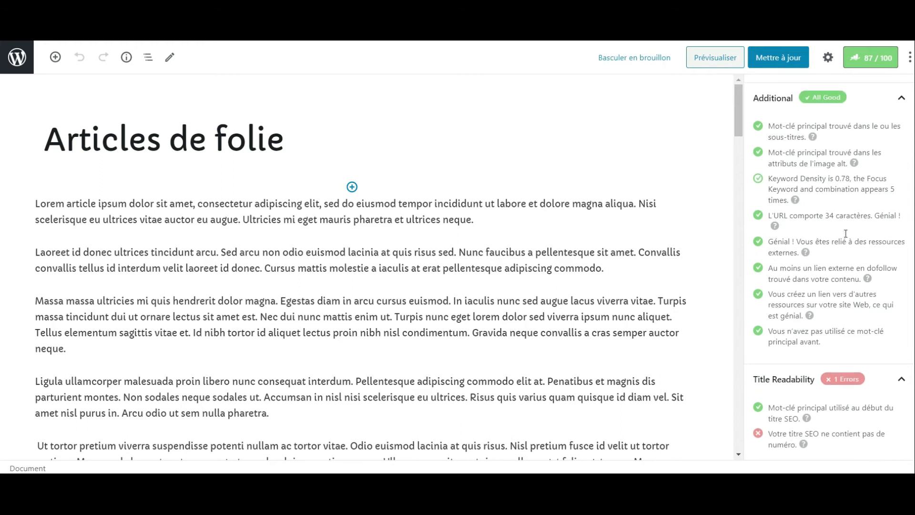
{"action": "scroll", "coordinate": [830, 195], "scroll_direction": "up", "scroll_amount": 1}
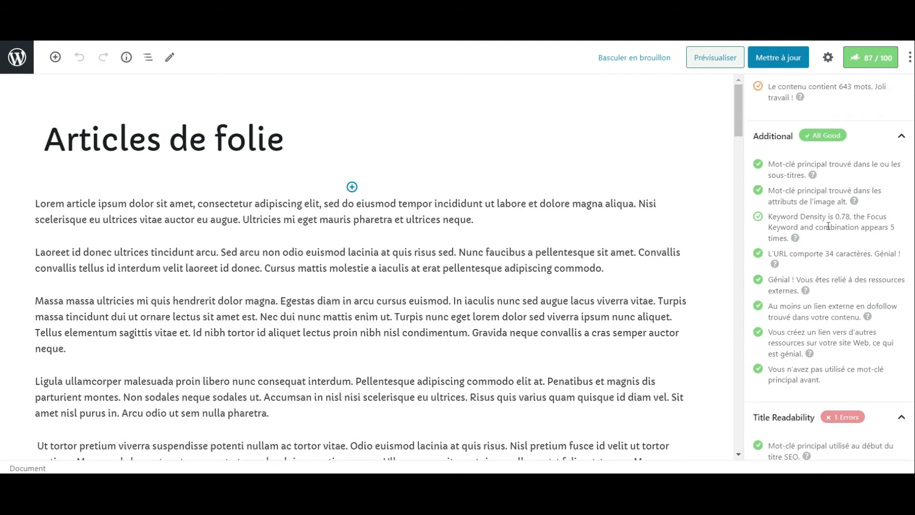
{"action": "scroll", "coordinate": [820, 211], "scroll_direction": "up", "scroll_amount": 10}
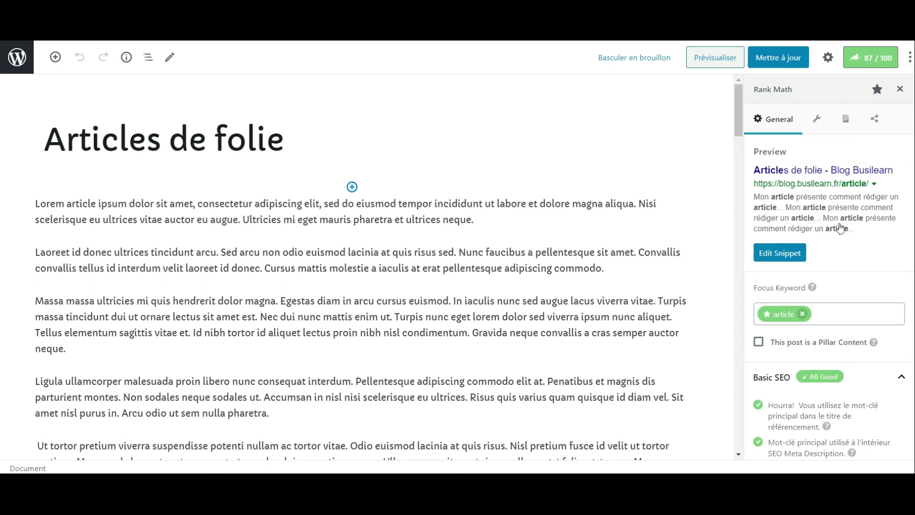
{"action": "scroll", "coordinate": [840, 229], "scroll_direction": "down", "scroll_amount": 1}
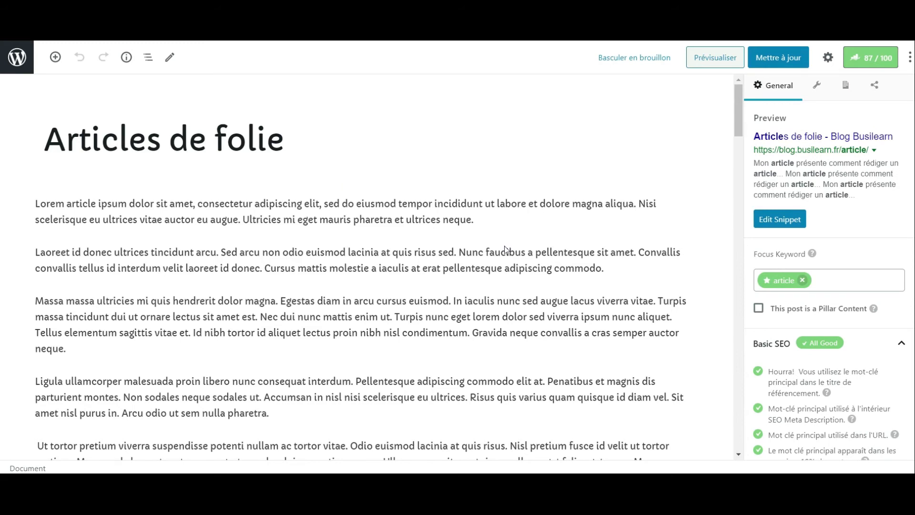
{"action": "scroll", "coordinate": [623, 231], "scroll_direction": "down", "scroll_amount": 3}
{"action": "scroll", "coordinate": [846, 309], "scroll_direction": "down", "scroll_amount": 5}
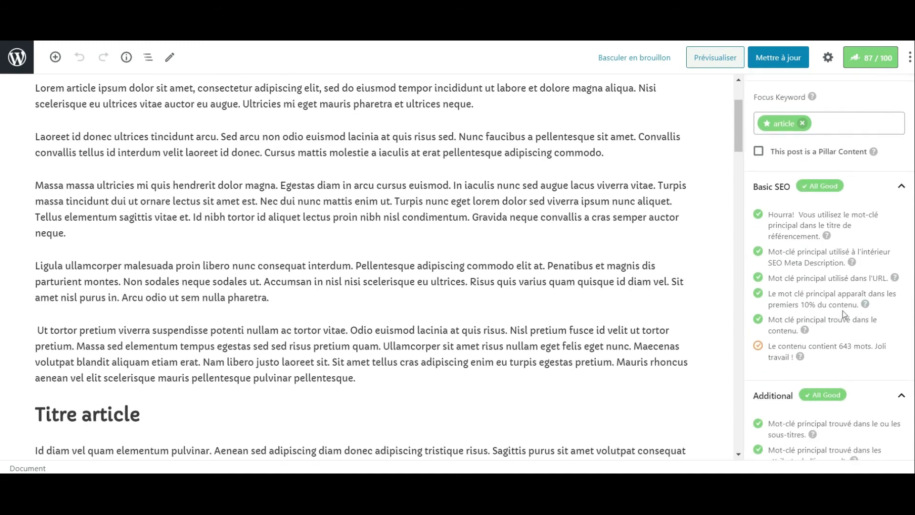
{"action": "scroll", "coordinate": [844, 315], "scroll_direction": "down", "scroll_amount": 1}
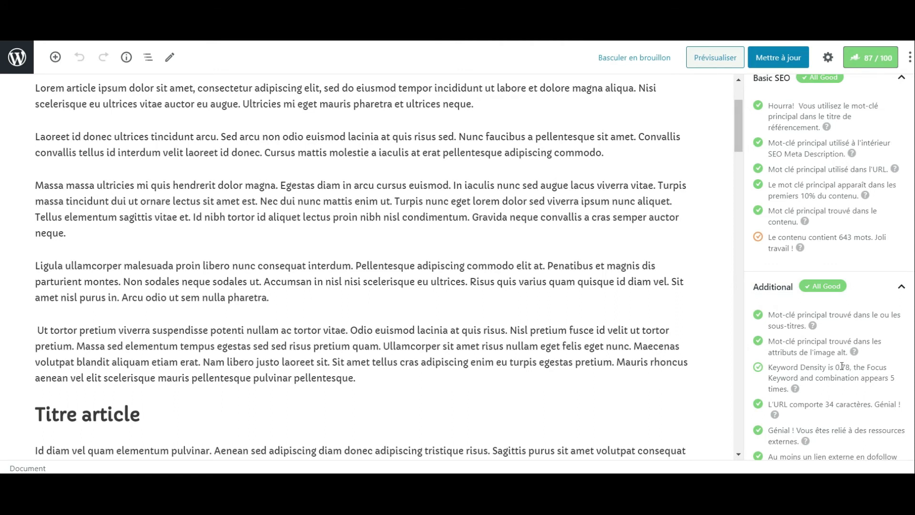
{"action": "left_click_drag", "start_coordinate": [836, 367], "coordinate": [853, 371]}
{"action": "left_click", "coordinate": [849, 389]}
{"action": "scroll", "coordinate": [856, 340], "scroll_direction": "down", "scroll_amount": 1}
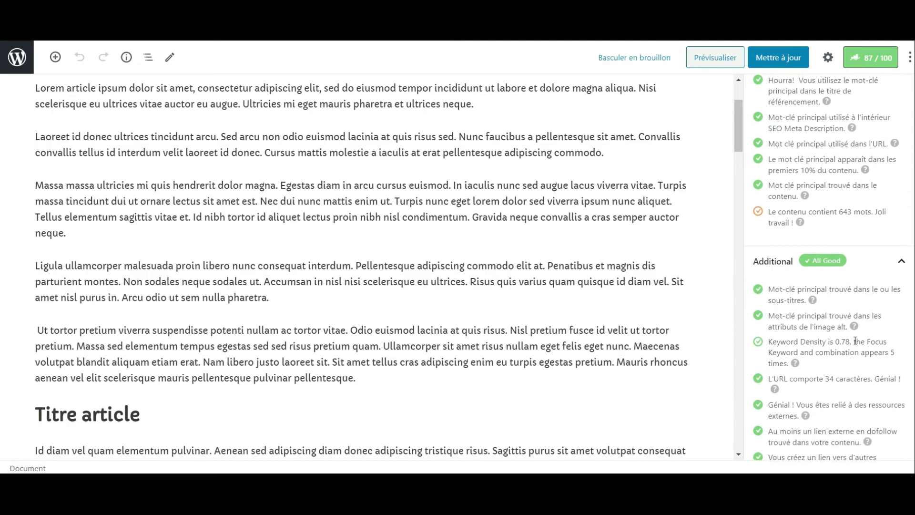
Step: Select the banana image in the article and inspect the focus keyword "article" in its alternative text
{"action": "scroll", "coordinate": [602, 363], "scroll_direction": "down", "scroll_amount": 4}
{"action": "scroll", "coordinate": [602, 364], "scroll_direction": "down", "scroll_amount": 8}
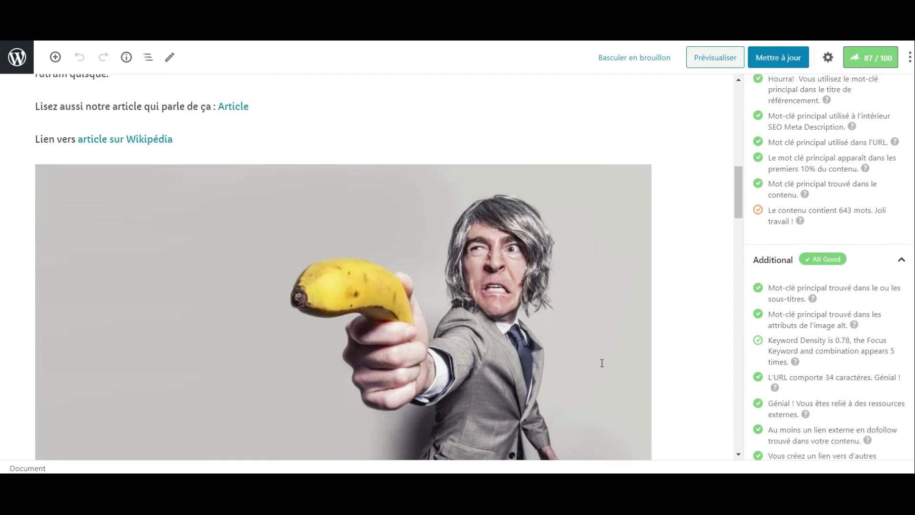
{"action": "left_click", "coordinate": [413, 277]}
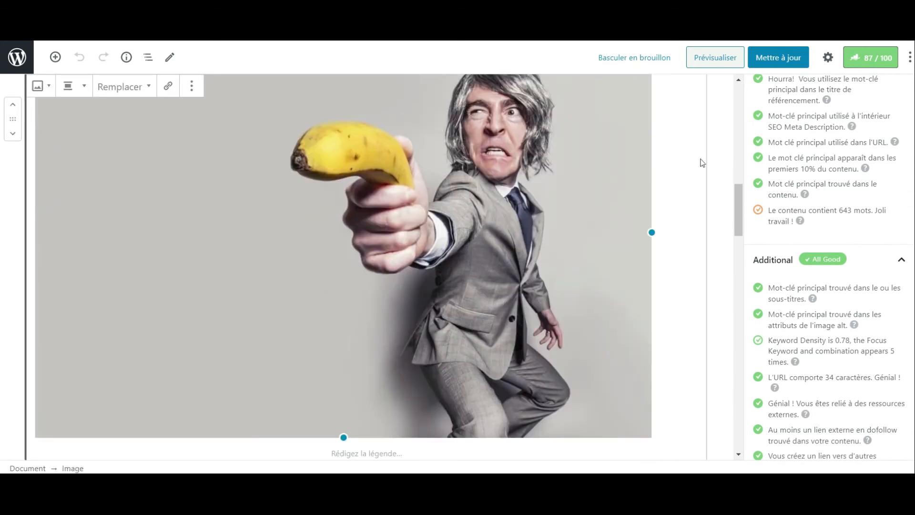
{"action": "left_click", "coordinate": [828, 58]}
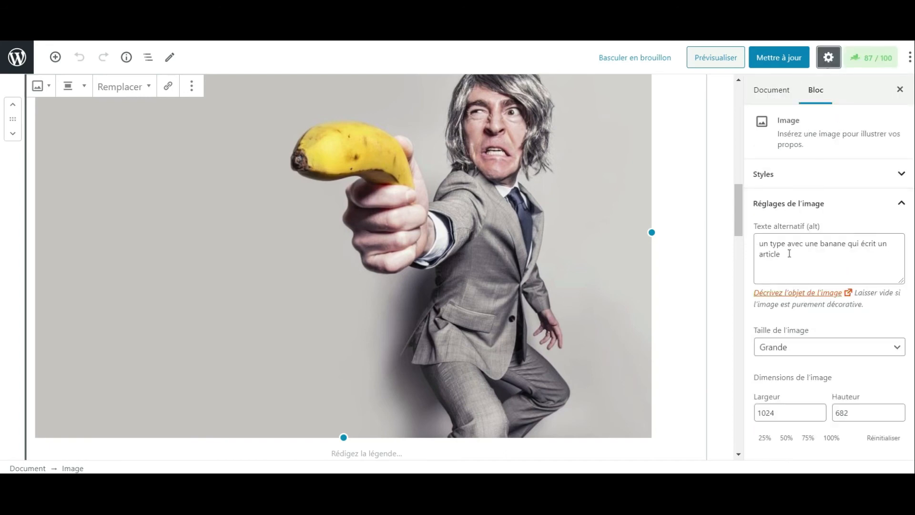
{"action": "left_click_drag", "start_coordinate": [794, 258], "coordinate": [760, 254]}
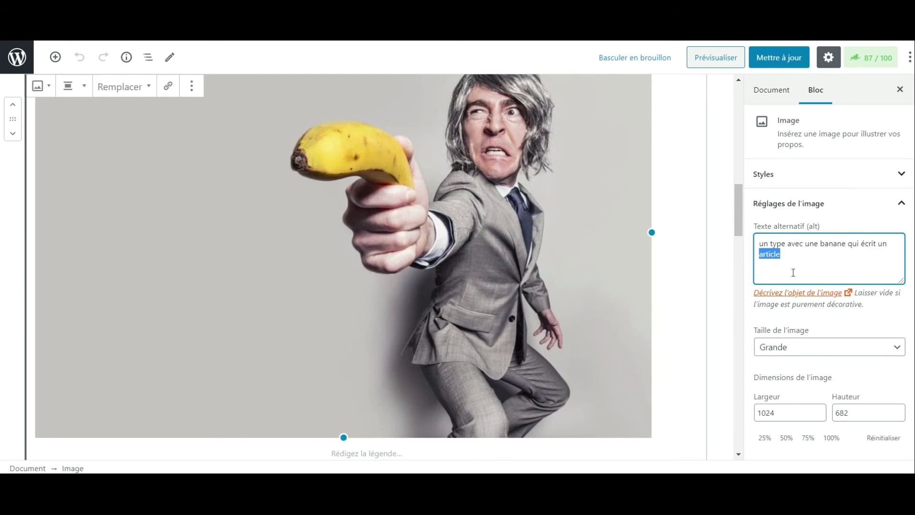
Step: Try the number 9 at the start of the article title against the Title Readability checks, and remove it again
{"action": "left_click", "coordinate": [877, 58]}
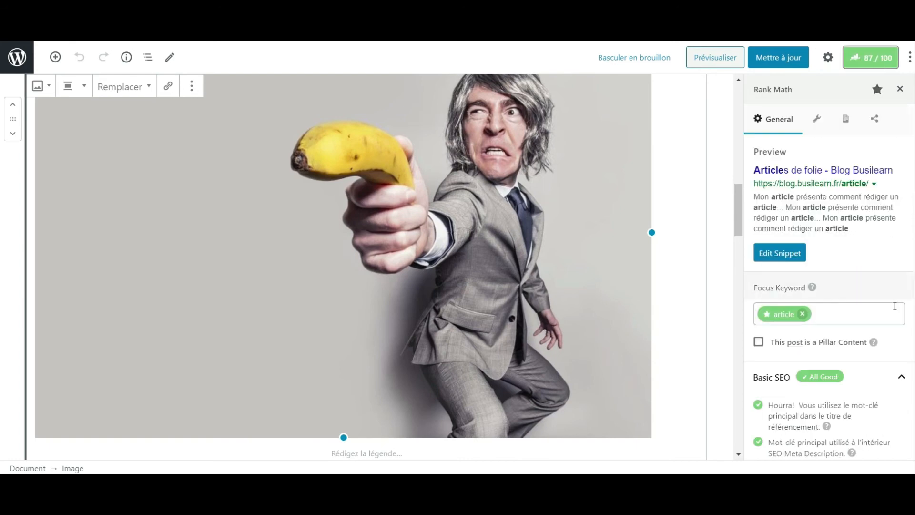
{"action": "scroll", "coordinate": [894, 307], "scroll_direction": "down", "scroll_amount": 4}
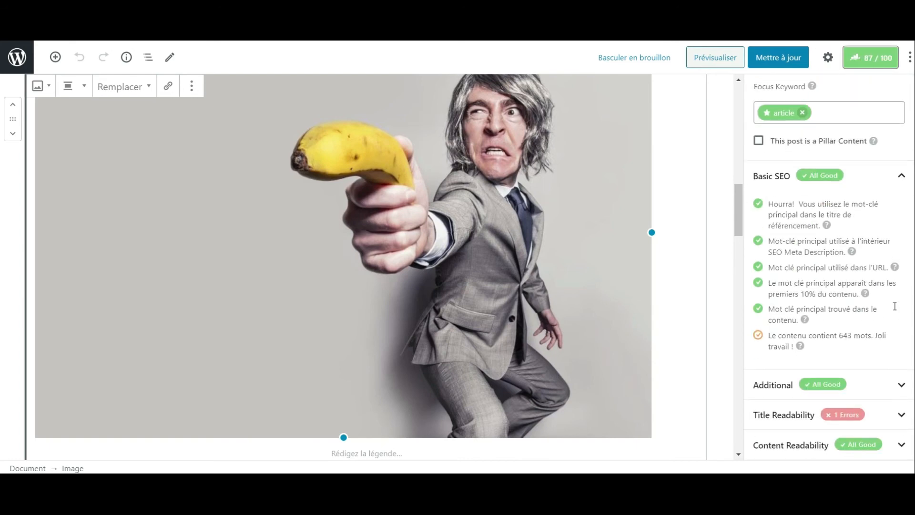
{"action": "left_click", "coordinate": [874, 423]}
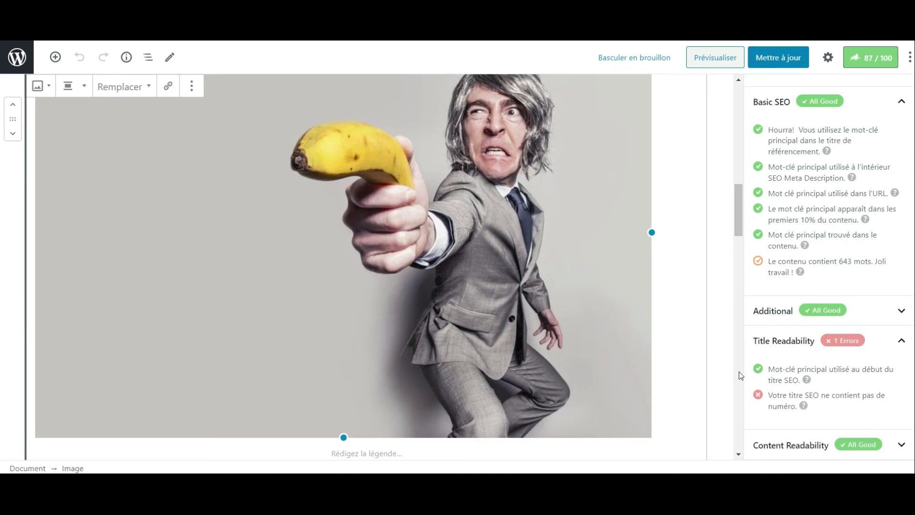
{"action": "scroll", "coordinate": [625, 344], "scroll_direction": "up", "scroll_amount": 10}
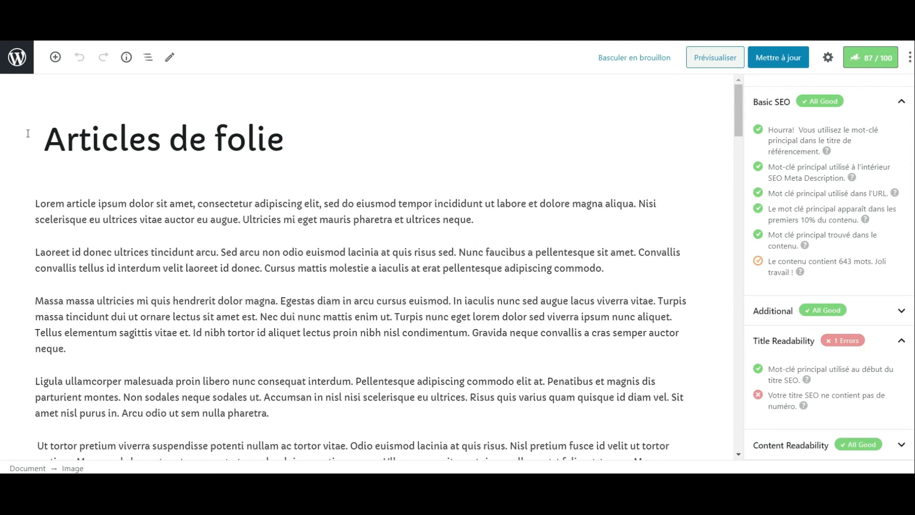
{"action": "left_click", "coordinate": [42, 141]}
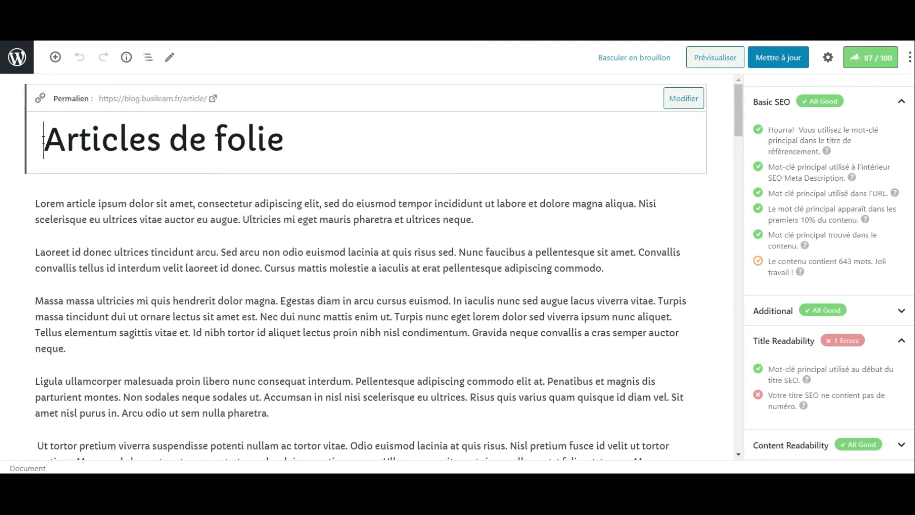
{"action": "type", "text": "9"}
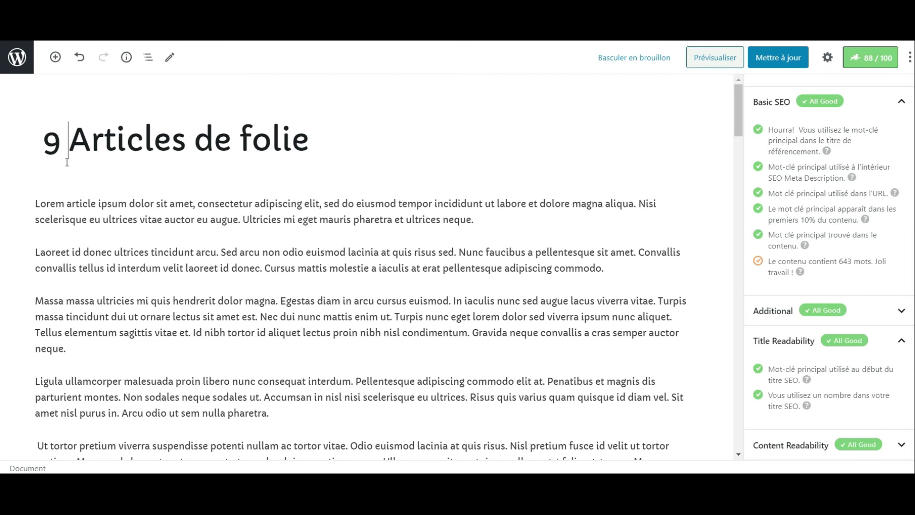
{"action": "key", "text": "BackSpace"}
{"action": "key", "text": "BackSpace"}
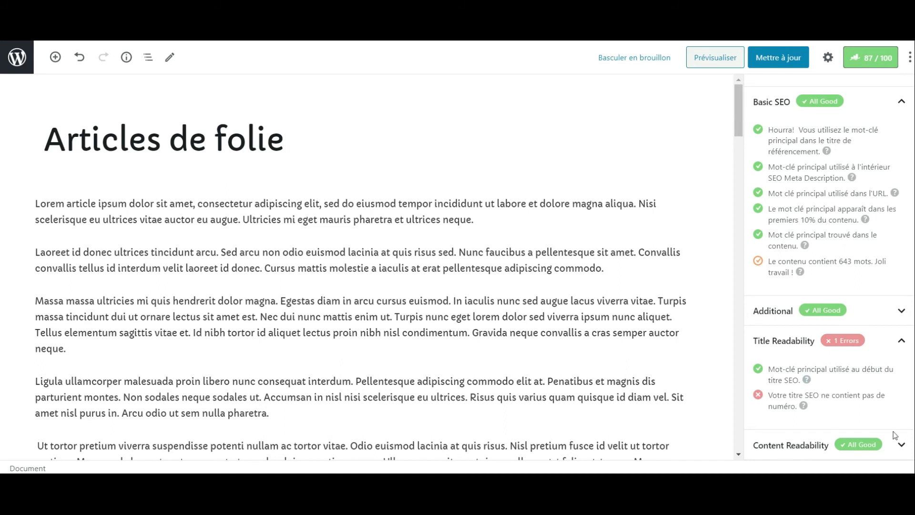
Step: Expand the Content Readability checks, read them, and review the article's snippet preview once more
{"action": "left_click", "coordinate": [902, 443]}
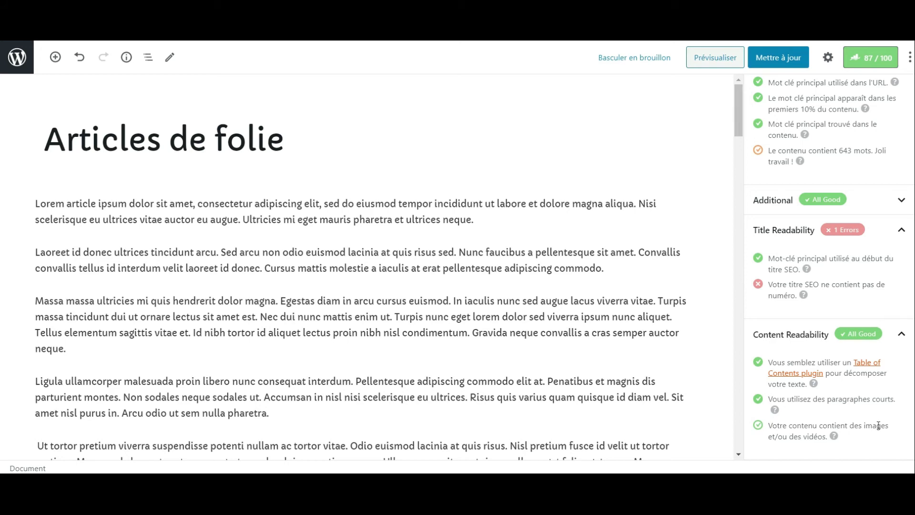
{"action": "scroll", "coordinate": [879, 426], "scroll_direction": "up", "scroll_amount": 3}
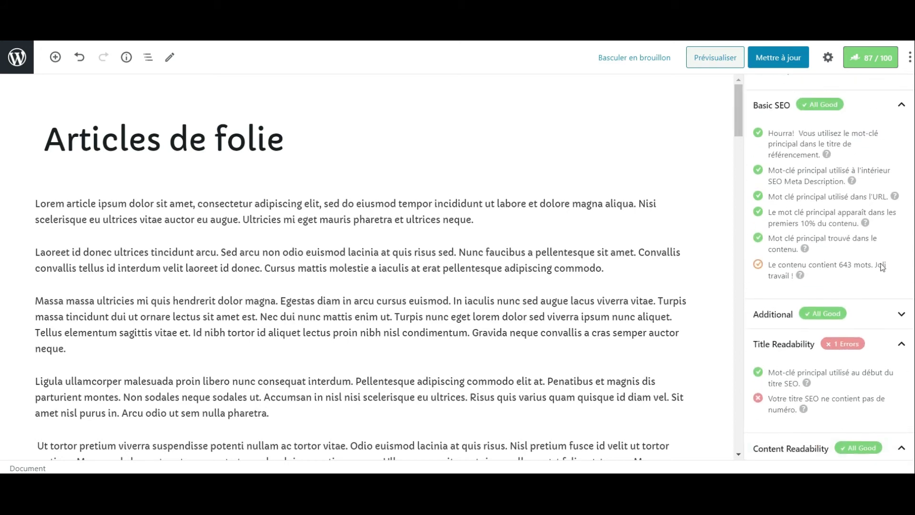
{"action": "scroll", "coordinate": [882, 267], "scroll_direction": "up", "scroll_amount": 6}
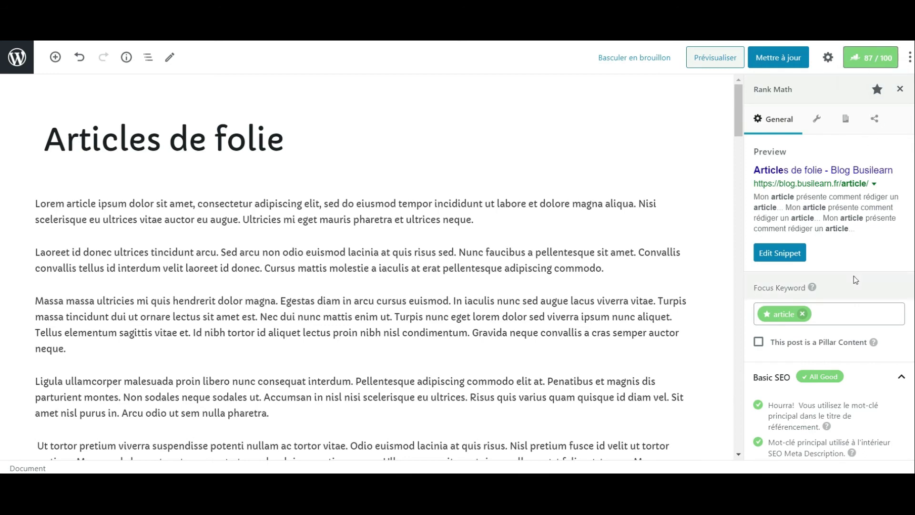
{"action": "scroll", "coordinate": [627, 202], "scroll_direction": "down", "scroll_amount": 2}
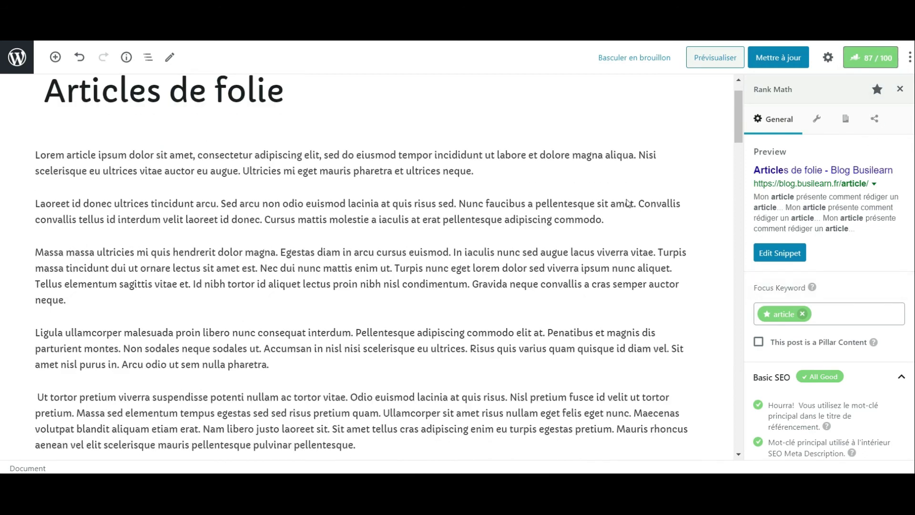
{"action": "scroll", "coordinate": [627, 202], "scroll_direction": "up", "scroll_amount": 3}
{"action": "scroll", "coordinate": [627, 203], "scroll_direction": "down", "scroll_amount": 1}
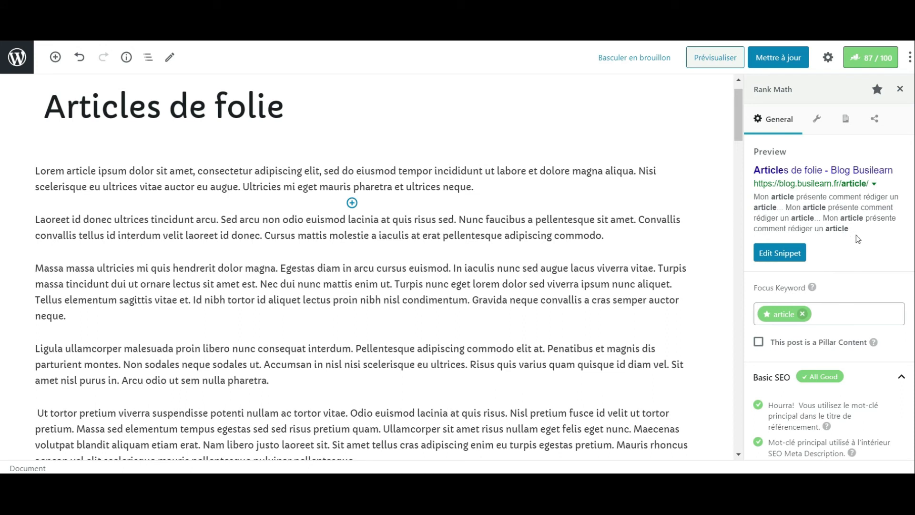
{"action": "left_click_drag", "start_coordinate": [856, 234], "coordinate": [767, 192]}
{"action": "left_click", "coordinate": [847, 250]}
Step: Update the article and open the settings of the Easy Table of Contents extension
{"action": "left_click", "coordinate": [780, 58]}
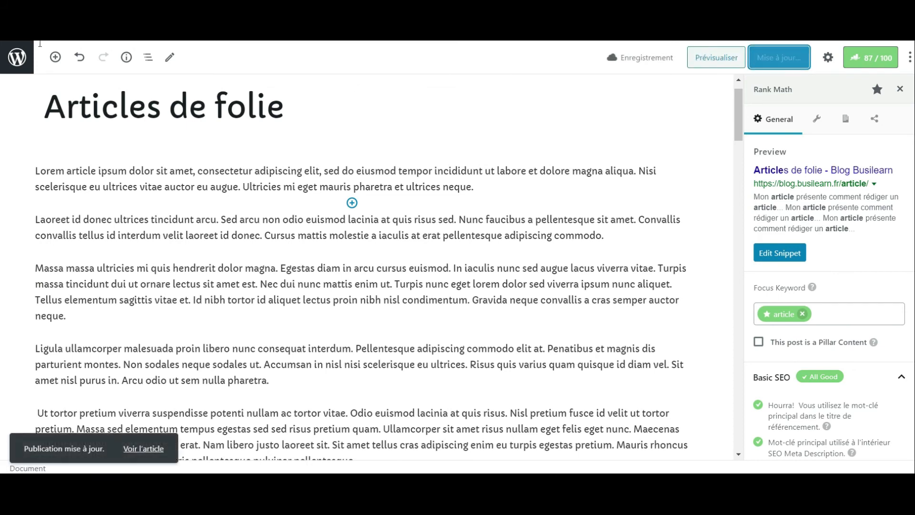
{"action": "left_click", "coordinate": [16, 65]}
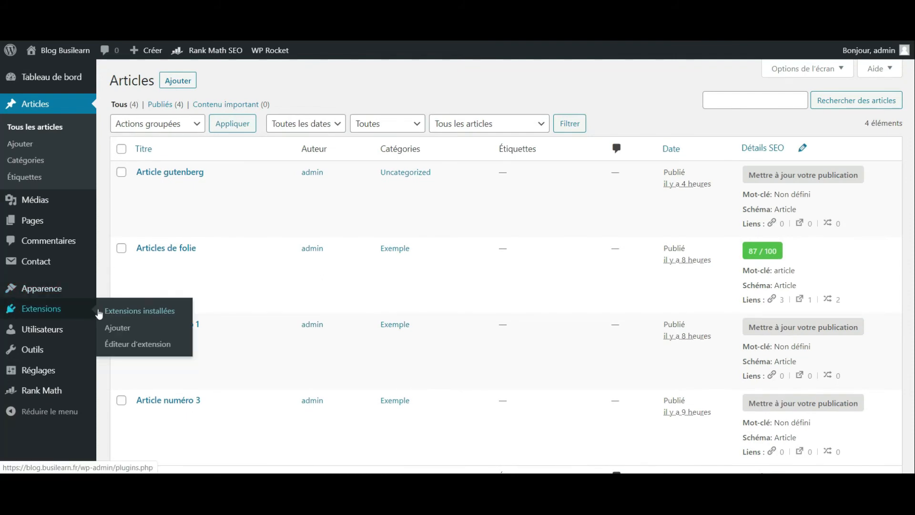
{"action": "left_click", "coordinate": [103, 311]}
{"action": "scroll", "coordinate": [113, 239], "scroll_direction": "down", "scroll_amount": 1}
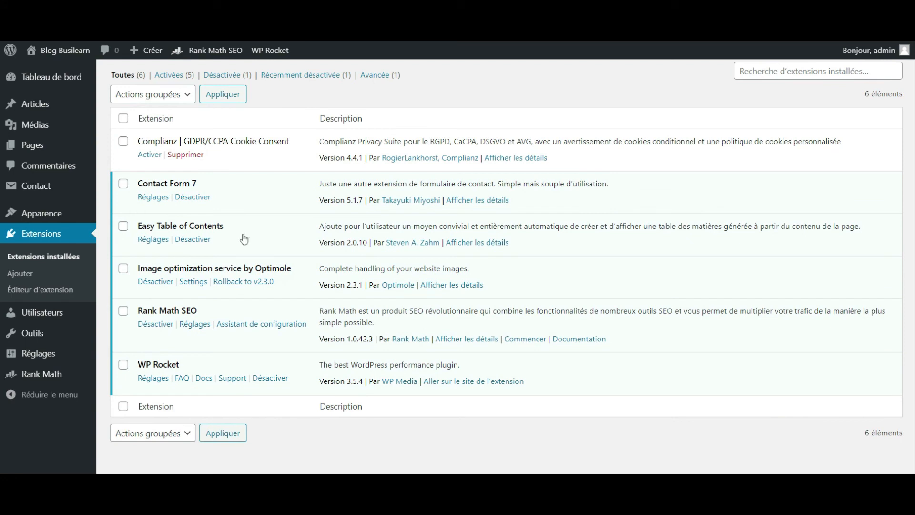
{"action": "left_click", "coordinate": [155, 242]}
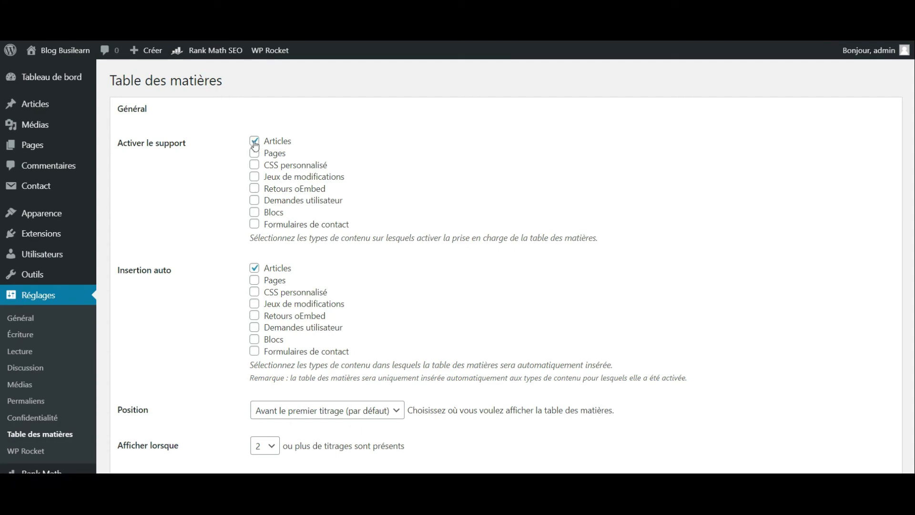
Step: Review the table of contents' general and appearance settings, keeping the display threshold at 2 headings and the header label "Sommaire"
{"action": "scroll", "coordinate": [256, 276], "scroll_direction": "down", "scroll_amount": 4}
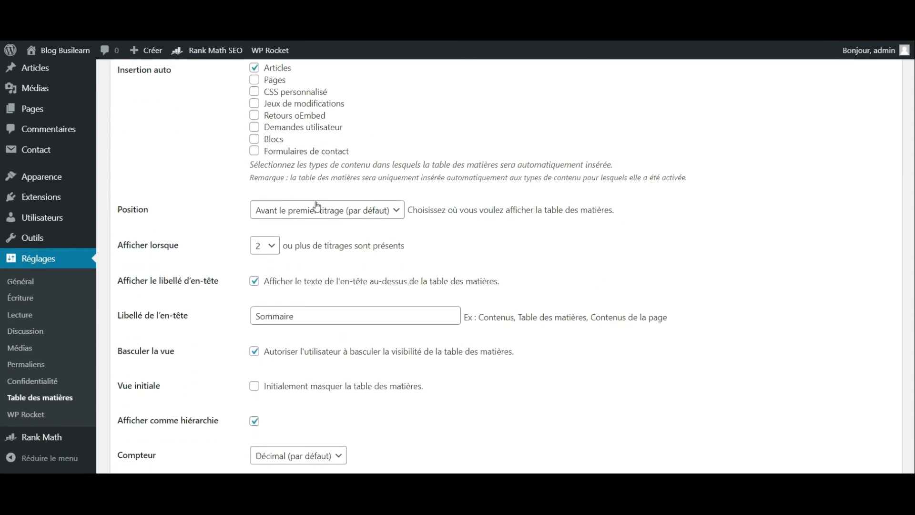
{"action": "left_click", "coordinate": [272, 248]}
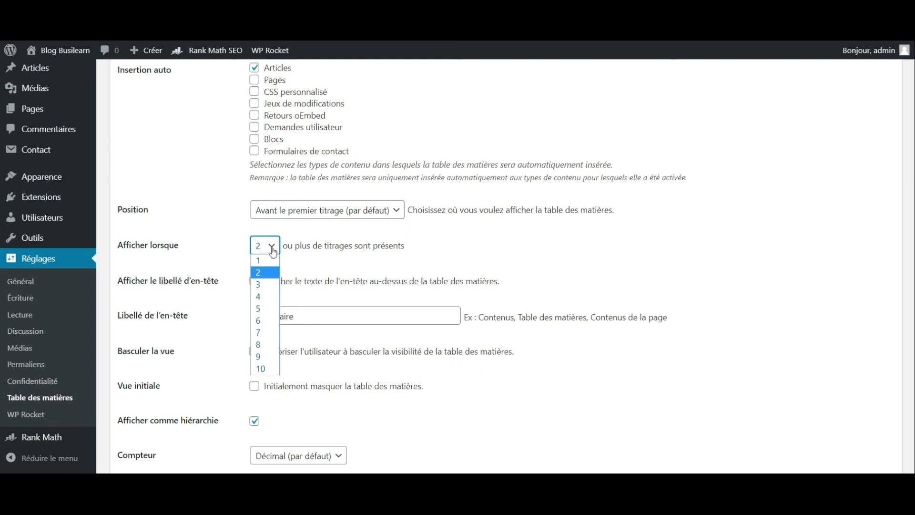
{"action": "left_click", "coordinate": [260, 277]}
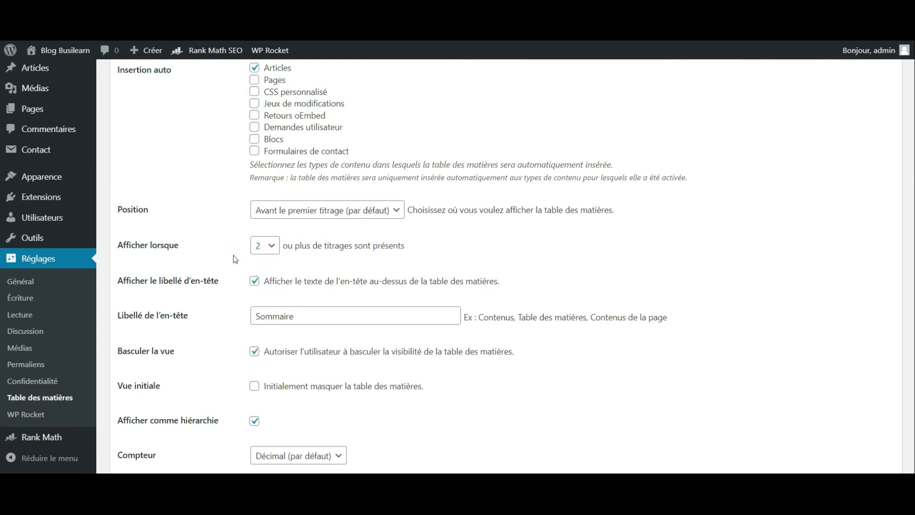
{"action": "scroll", "coordinate": [234, 259], "scroll_direction": "down", "scroll_amount": 1}
{"action": "left_click", "coordinate": [331, 285]}
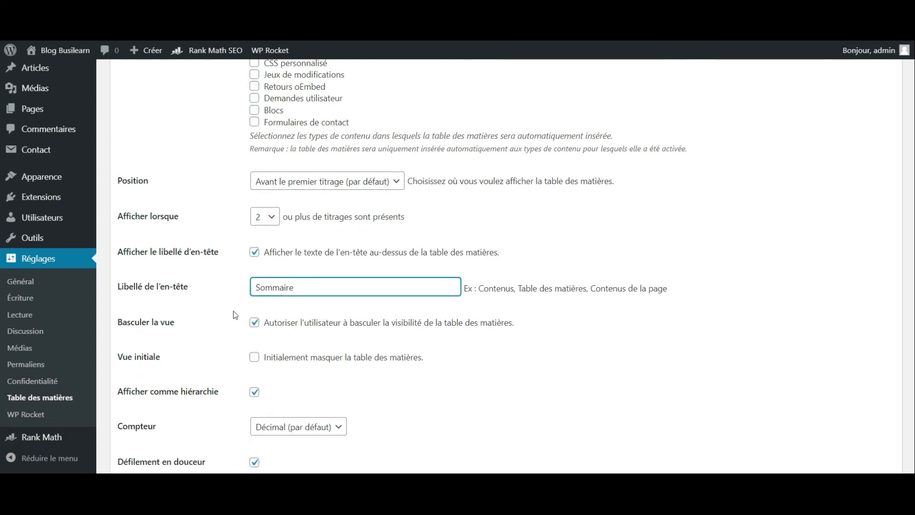
{"action": "scroll", "coordinate": [234, 315], "scroll_direction": "down", "scroll_amount": 5}
{"action": "scroll", "coordinate": [233, 315], "scroll_direction": "down", "scroll_amount": 15}
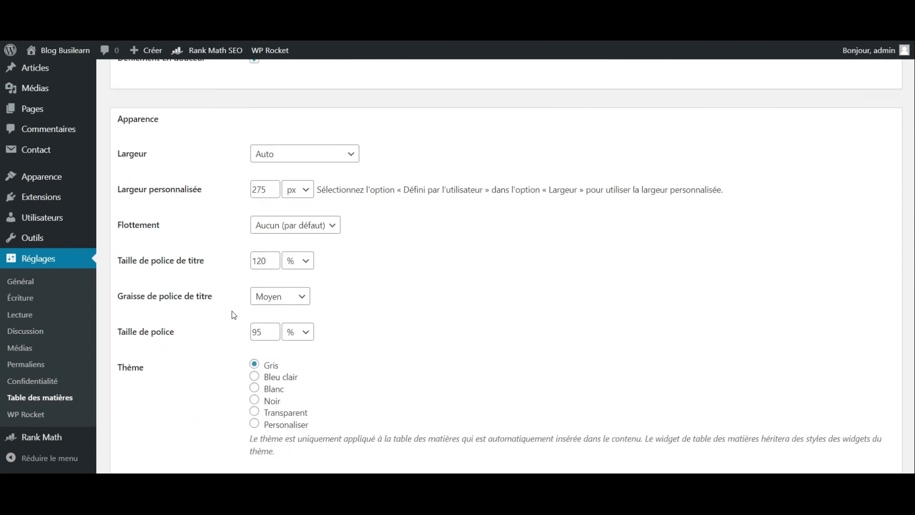
{"action": "scroll", "coordinate": [302, 188], "scroll_direction": "up", "scroll_amount": 5}
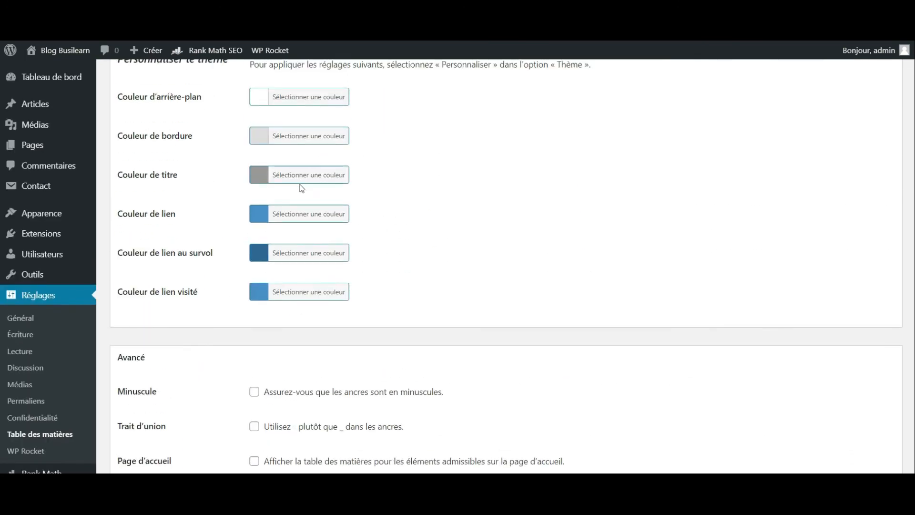
Step: Exclude Titrage 1 (h1) from the headings used to generate the table of contents
{"action": "scroll", "coordinate": [268, 289], "scroll_direction": "down", "scroll_amount": 3}
{"action": "left_click", "coordinate": [254, 391]}
{"action": "left_click", "coordinate": [254, 380]}
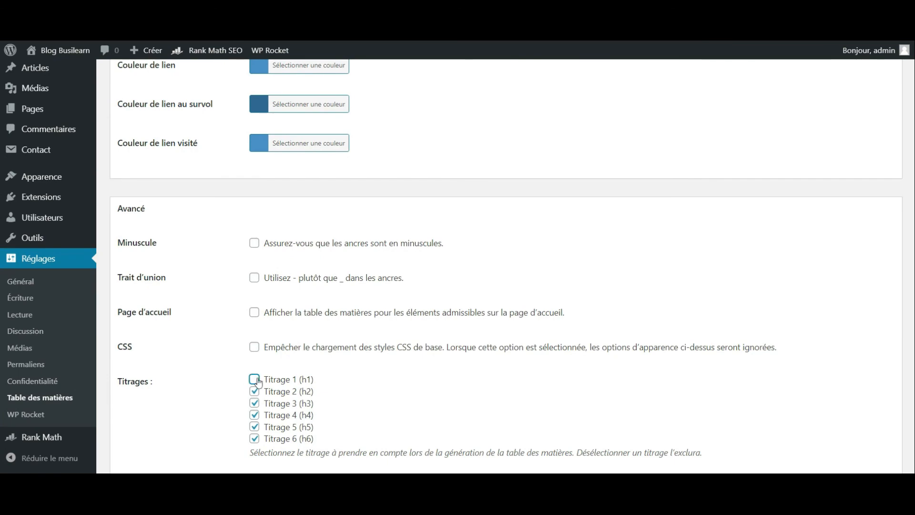
{"action": "scroll", "coordinate": [258, 383], "scroll_direction": "down", "scroll_amount": 10}
{"action": "scroll", "coordinate": [258, 383], "scroll_direction": "down", "scroll_amount": 2}
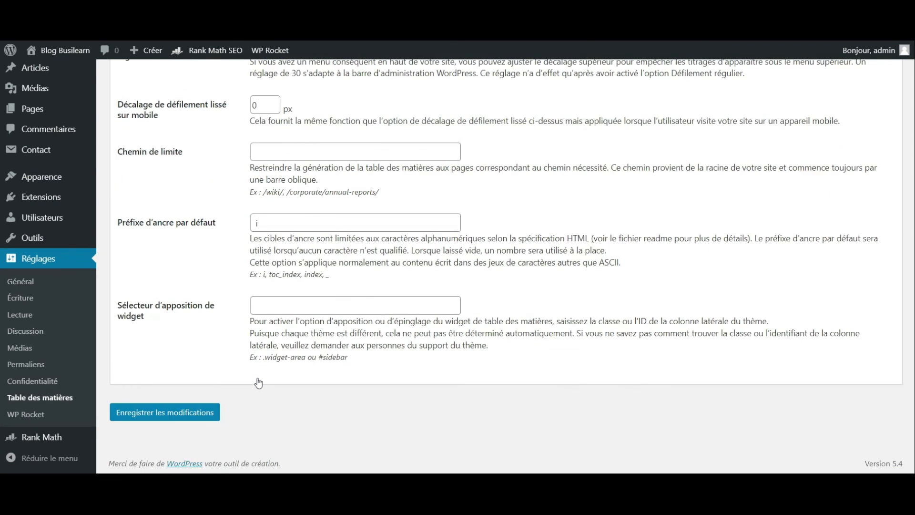
Step: Save the table of contents settings and open the article "Articles de folie" on the public blog
{"action": "left_click", "coordinate": [183, 416]}
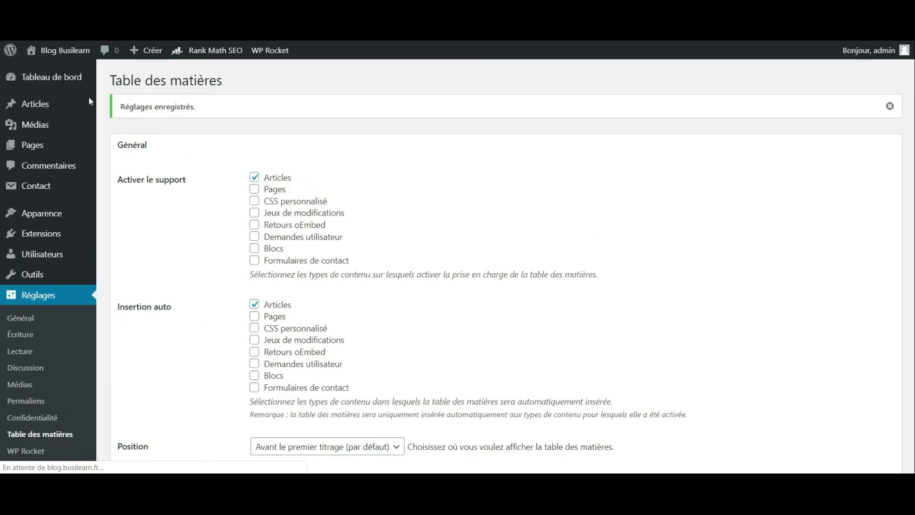
{"action": "mouse_move", "coordinate": [64, 50]}
{"action": "left_click", "coordinate": [60, 71]}
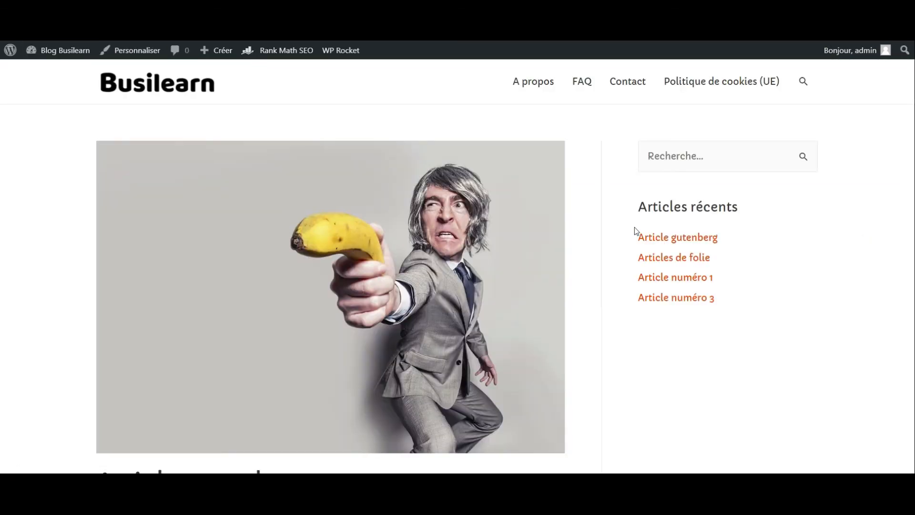
{"action": "left_click", "coordinate": [649, 257]}
Step: Examine the generated Sommaire in the article and compare its entries with the headings "Titre article" and "Titre 2"
{"action": "scroll", "coordinate": [363, 292], "scroll_direction": "down", "scroll_amount": 1}
{"action": "scroll", "coordinate": [363, 293], "scroll_direction": "down", "scroll_amount": 10}
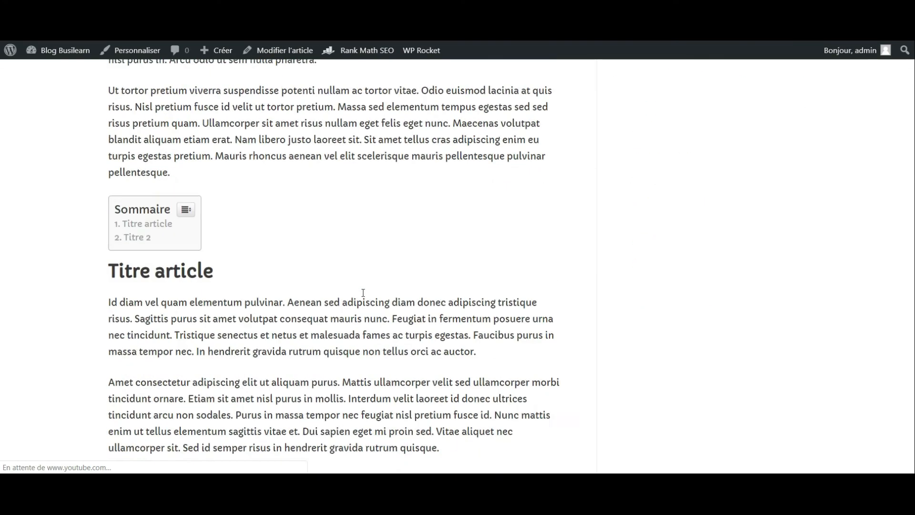
{"action": "scroll", "coordinate": [363, 293], "scroll_direction": "up", "scroll_amount": 2}
{"action": "left_click_drag", "start_coordinate": [195, 89], "coordinate": [161, 90]}
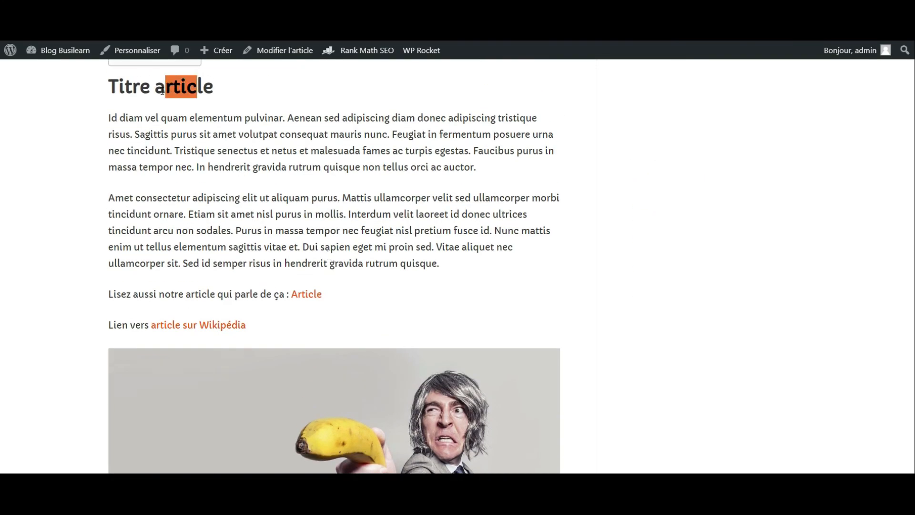
{"action": "scroll", "coordinate": [162, 90], "scroll_direction": "down", "scroll_amount": 10}
{"action": "left_click_drag", "start_coordinate": [167, 266], "coordinate": [133, 265]}
{"action": "left_click", "coordinate": [74, 205]}
{"action": "scroll", "coordinate": [73, 205], "scroll_direction": "up", "scroll_amount": 7}
{"action": "scroll", "coordinate": [73, 205], "scroll_direction": "up", "scroll_amount": 8}
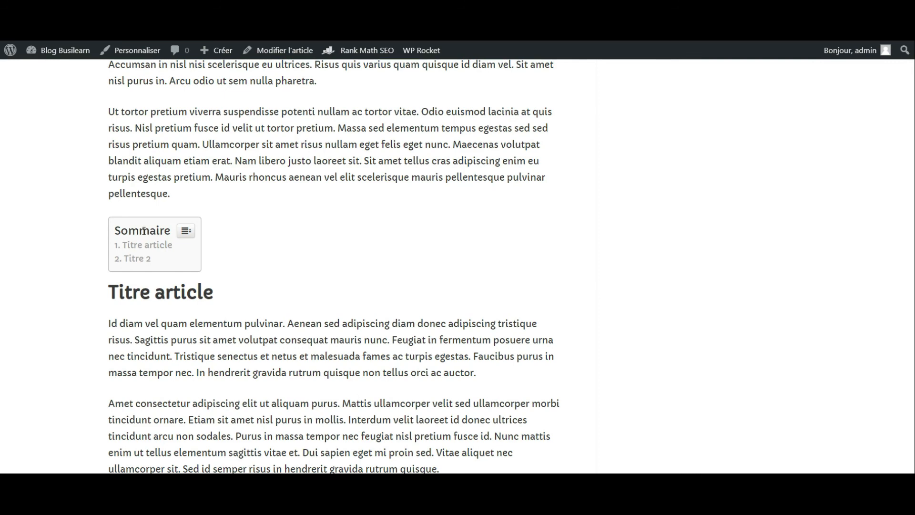
{"action": "scroll", "coordinate": [272, 204], "scroll_direction": "up", "scroll_amount": 3}
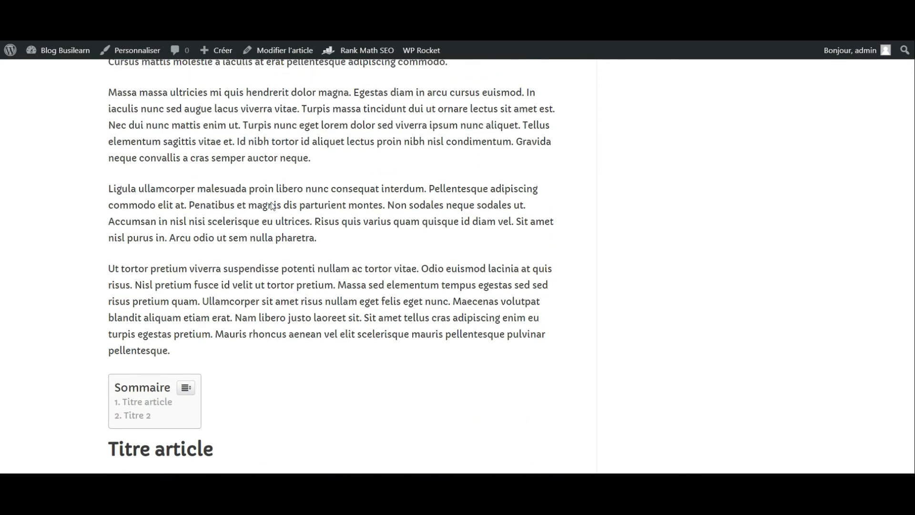
{"action": "scroll", "coordinate": [272, 204], "scroll_direction": "down", "scroll_amount": 1}
{"action": "scroll", "coordinate": [272, 205], "scroll_direction": "down", "scroll_amount": 1}
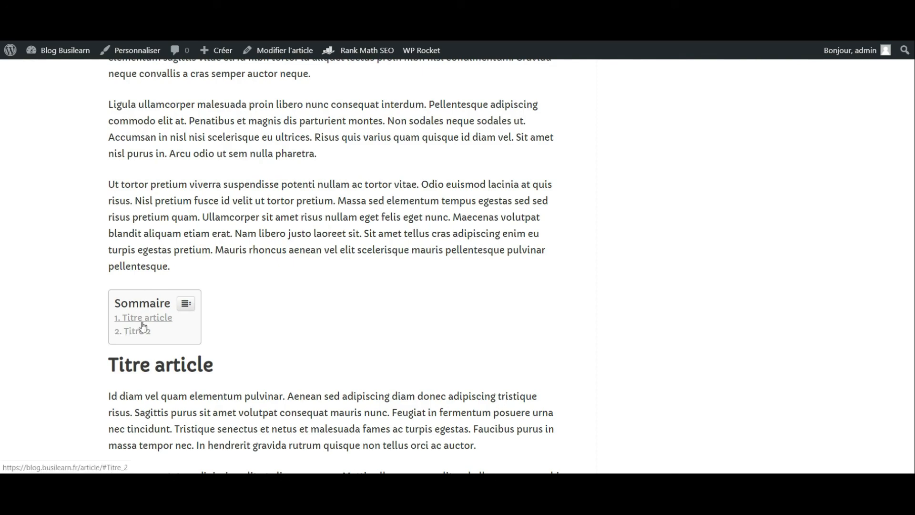
Step: Test the Sommaire links by jumping to "Titre 2" and to "Titre article", returning to the table of contents
{"action": "left_click", "coordinate": [143, 339]}
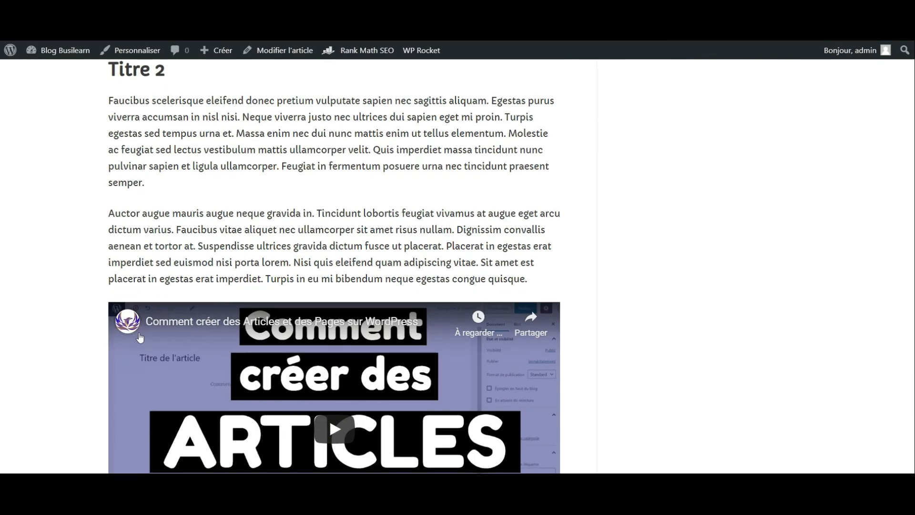
{"action": "scroll", "coordinate": [140, 338], "scroll_direction": "up", "scroll_amount": 10}
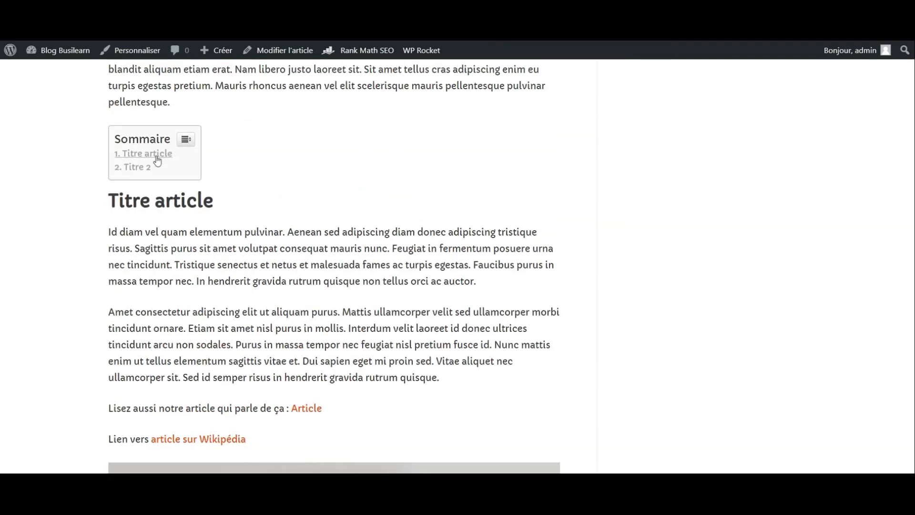
{"action": "left_click", "coordinate": [153, 154]}
{"action": "scroll", "coordinate": [92, 221], "scroll_direction": "up", "scroll_amount": 4}
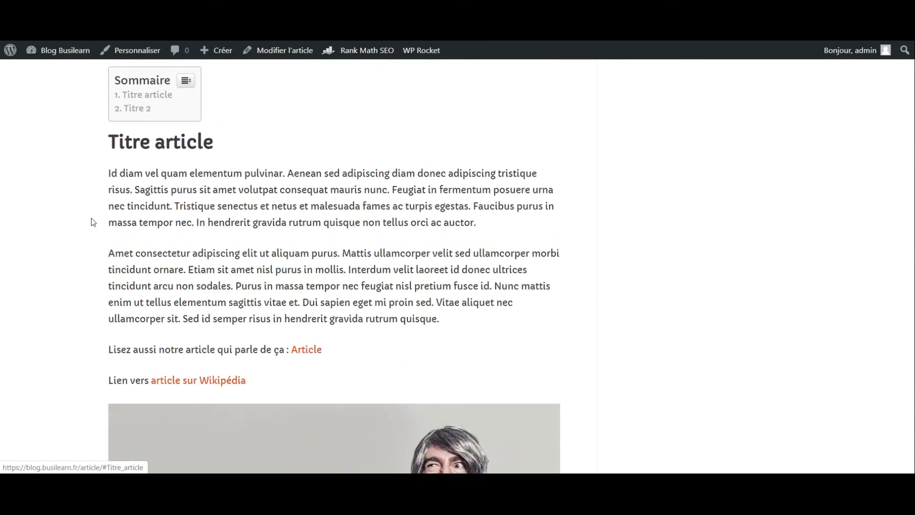
{"action": "scroll", "coordinate": [91, 222], "scroll_direction": "up", "scroll_amount": 1}
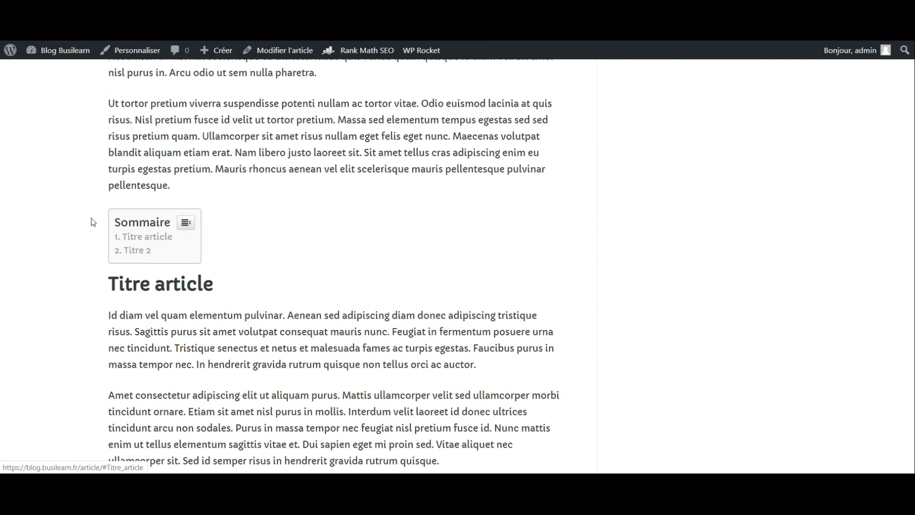
{"action": "scroll", "coordinate": [91, 223], "scroll_direction": "up", "scroll_amount": 1}
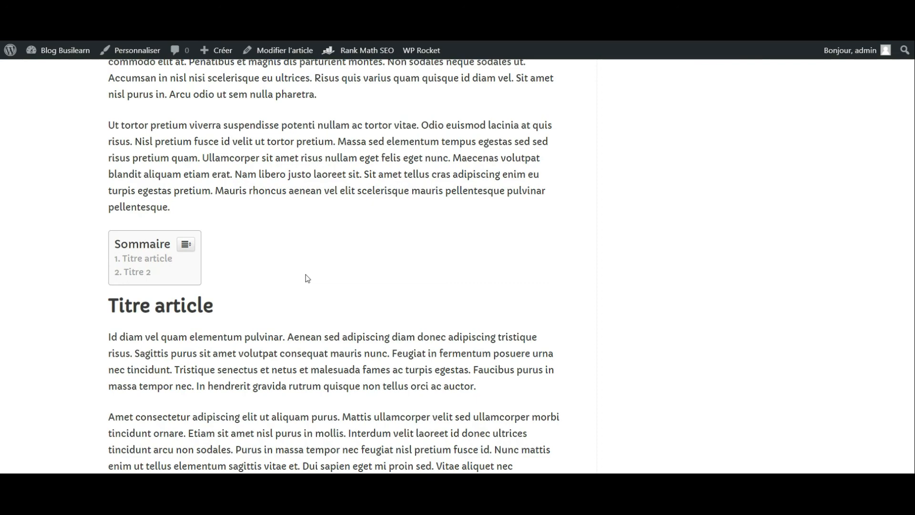
Step: Review the article from its title to the Sommaire, and collapse and re-expand the table of contents
{"action": "scroll", "coordinate": [308, 278], "scroll_direction": "up", "scroll_amount": 10}
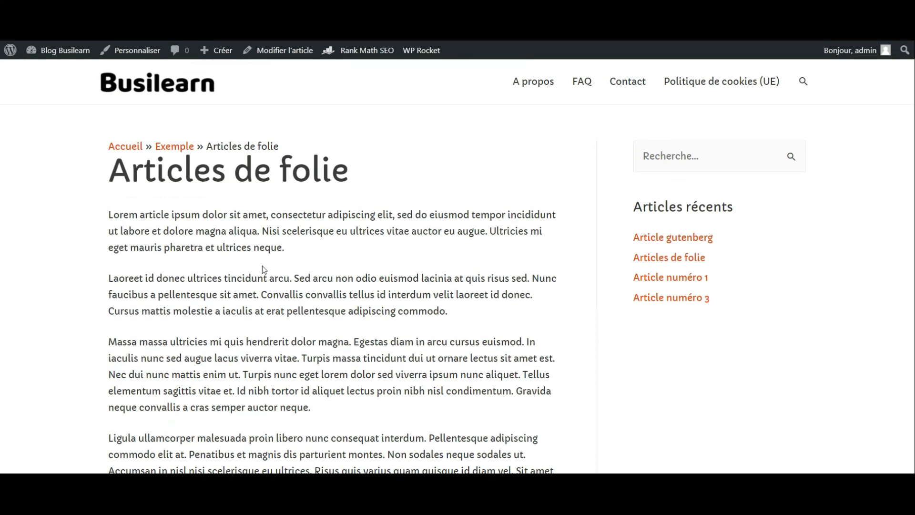
{"action": "scroll", "coordinate": [437, 275], "scroll_direction": "down", "scroll_amount": 1}
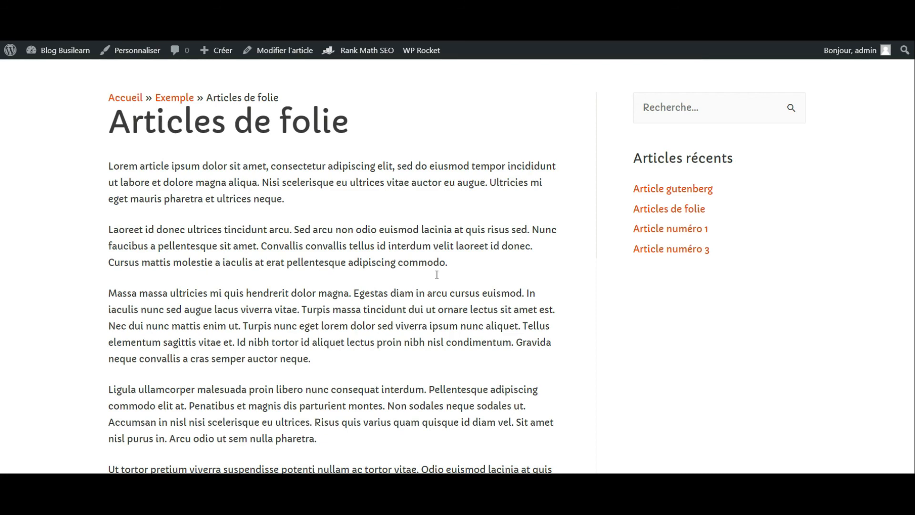
{"action": "scroll", "coordinate": [436, 275], "scroll_direction": "up", "scroll_amount": 1}
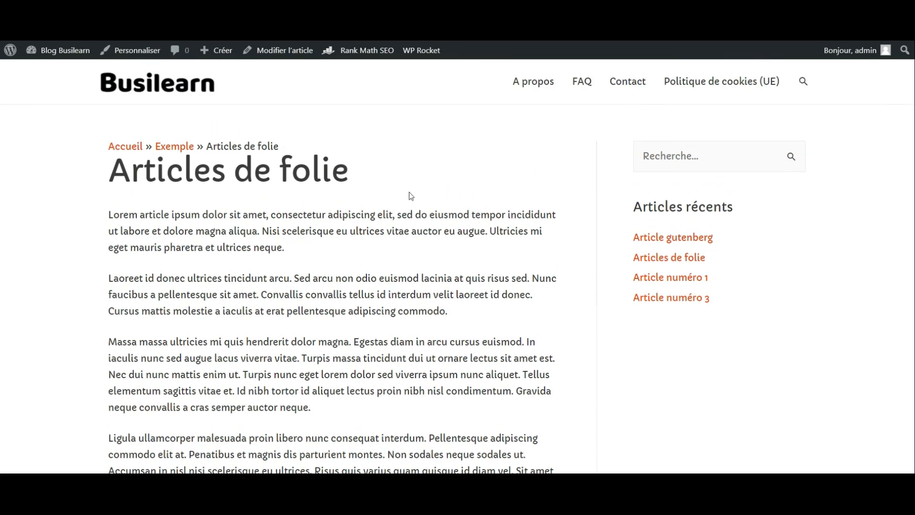
{"action": "scroll", "coordinate": [160, 229], "scroll_direction": "down", "scroll_amount": 6}
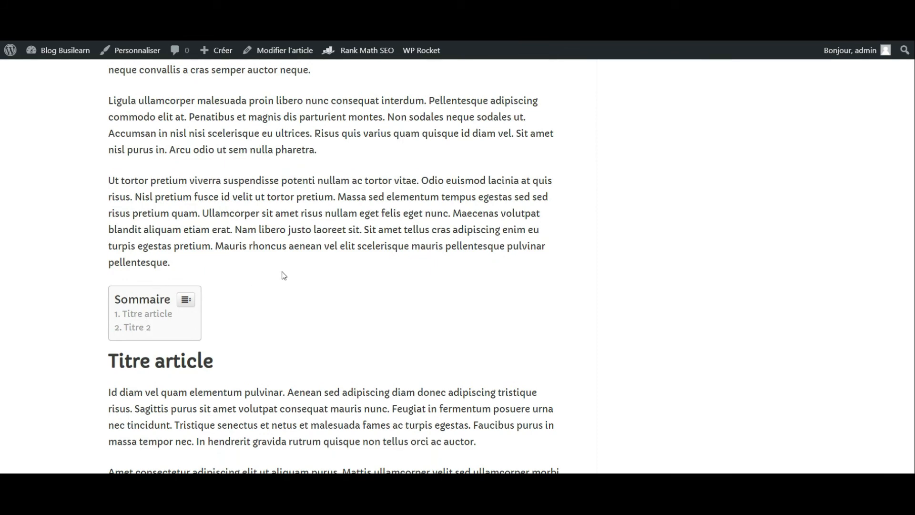
{"action": "left_click", "coordinate": [186, 299]}
{"action": "left_click", "coordinate": [186, 299]}
{"action": "scroll", "coordinate": [267, 270], "scroll_direction": "up", "scroll_amount": 15}
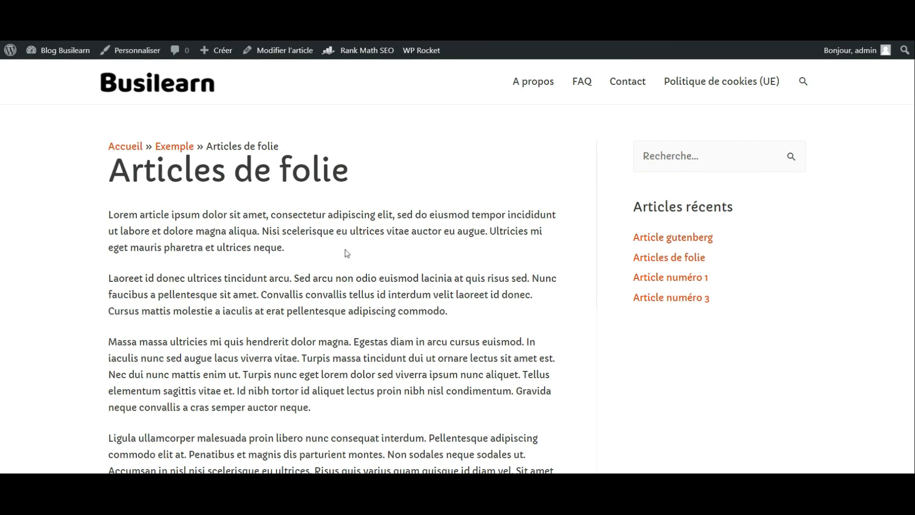
{"action": "scroll", "coordinate": [347, 253], "scroll_direction": "down", "scroll_amount": 1}
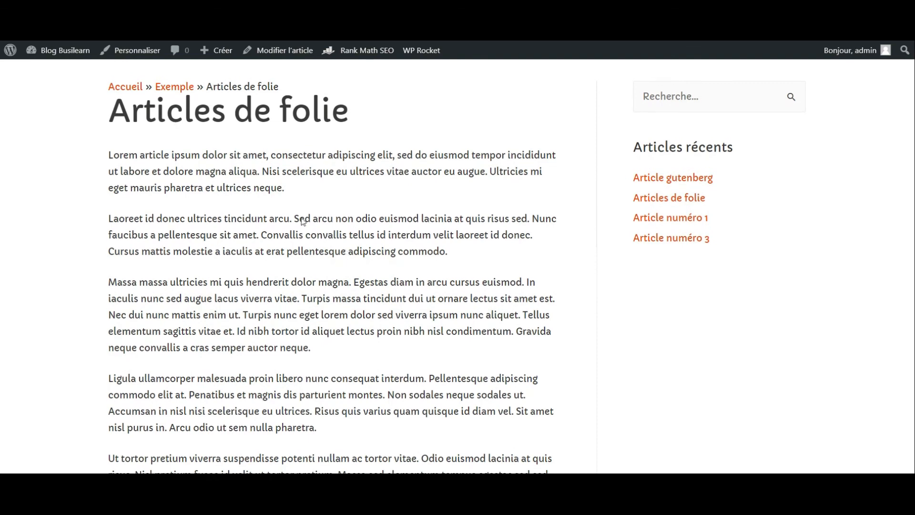
{"action": "mouse_move", "coordinate": [381, 57]}
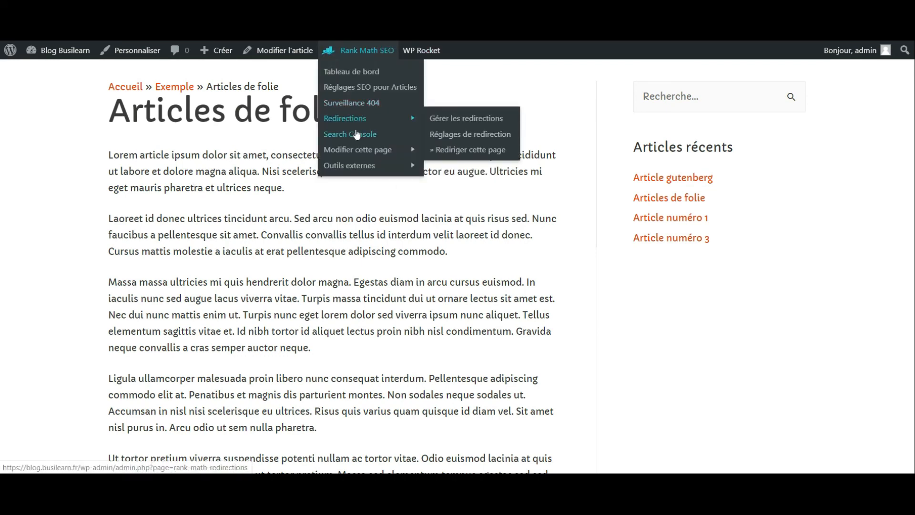
{"action": "mouse_move", "coordinate": [370, 153]}
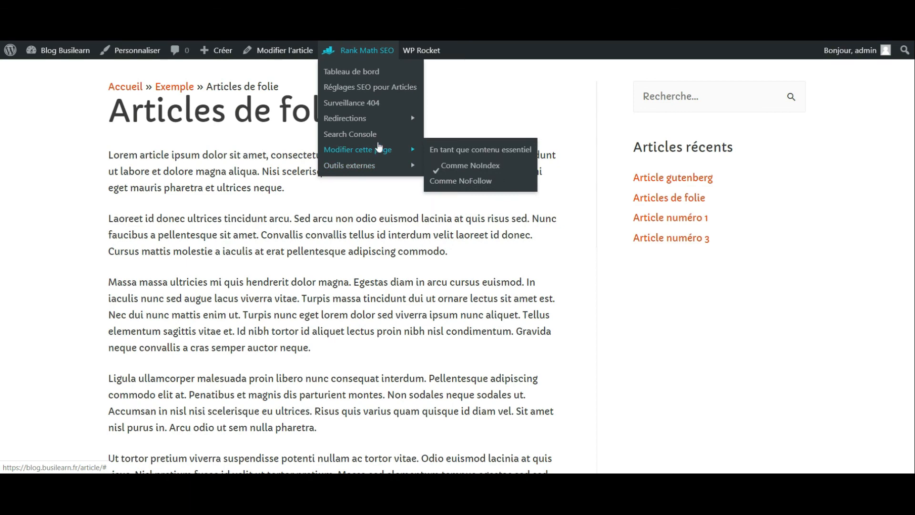